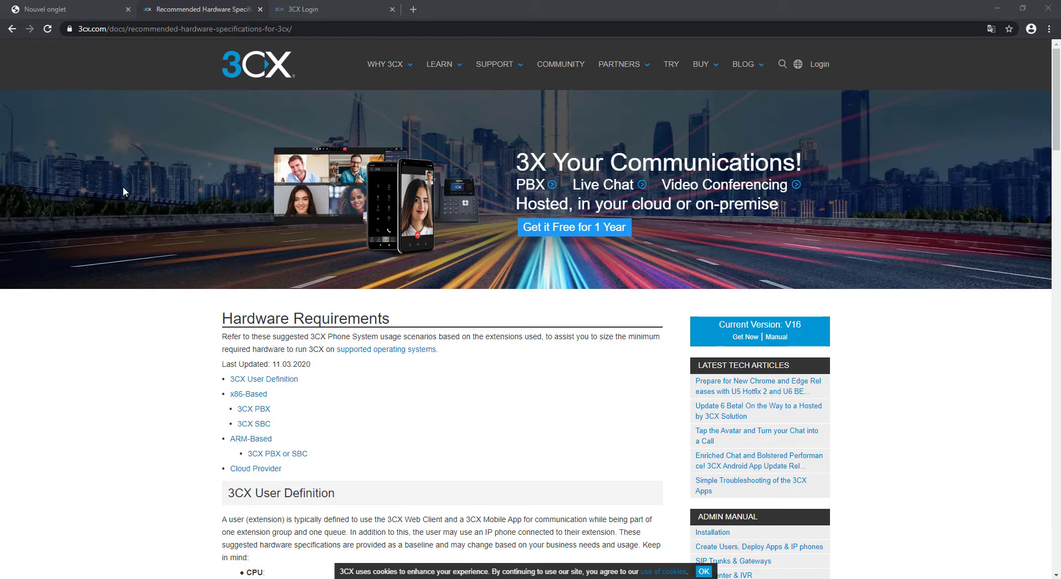
Step: Review the 3CX hardware requirements tab, then switch to the 3CX Login tab
left_click(84, 7)
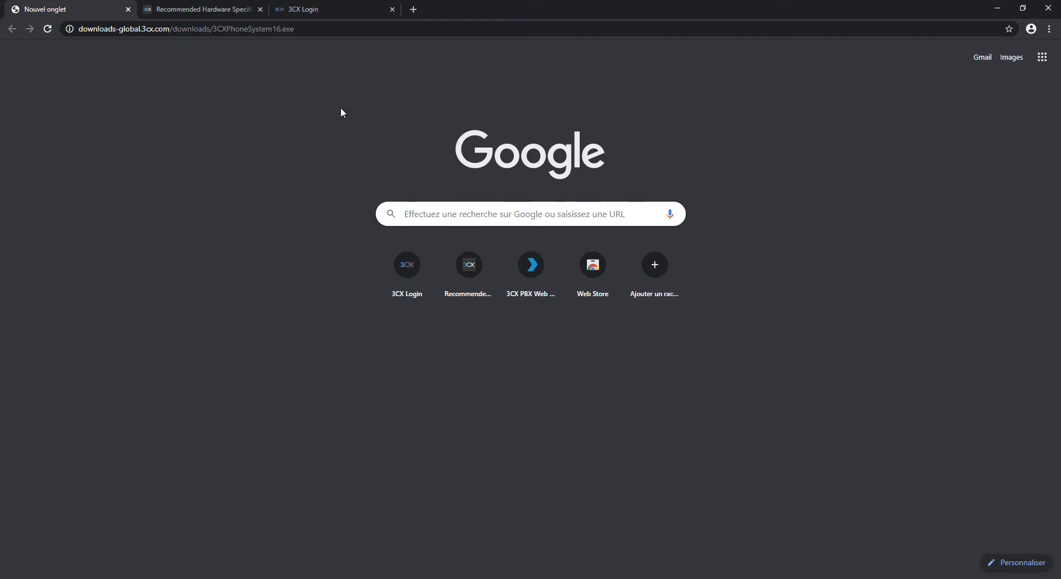
left_click(194, 9)
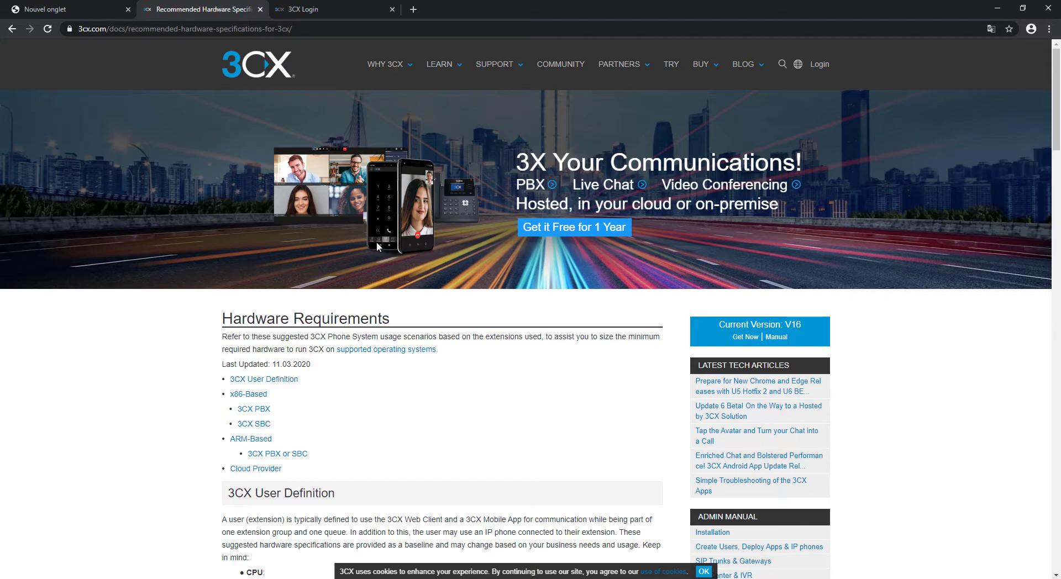
key("ctrl+Tab")
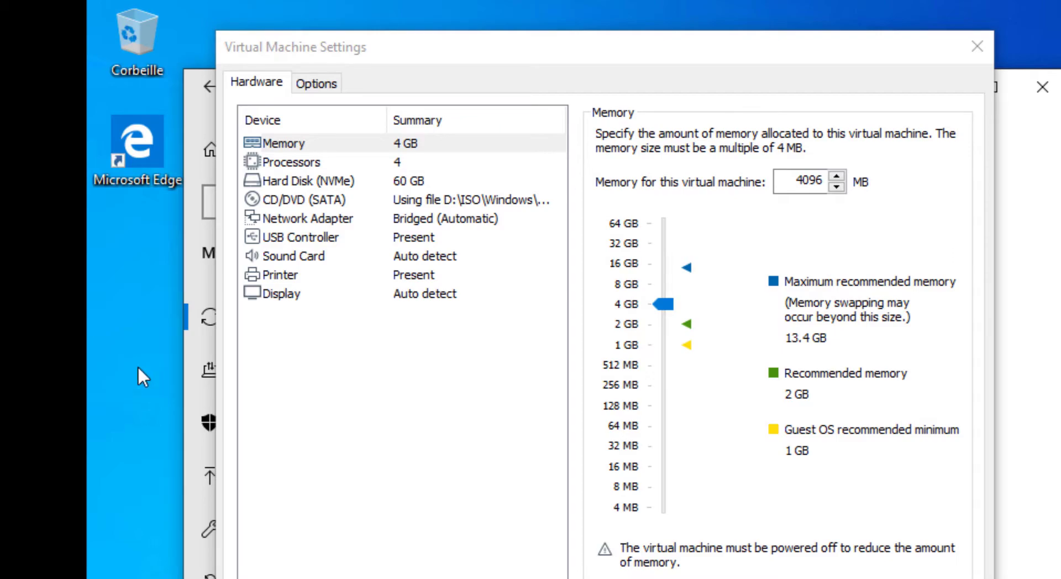
Step: Review the VM's processor, memory and NVMe hard disk settings
left_click(402, 166)
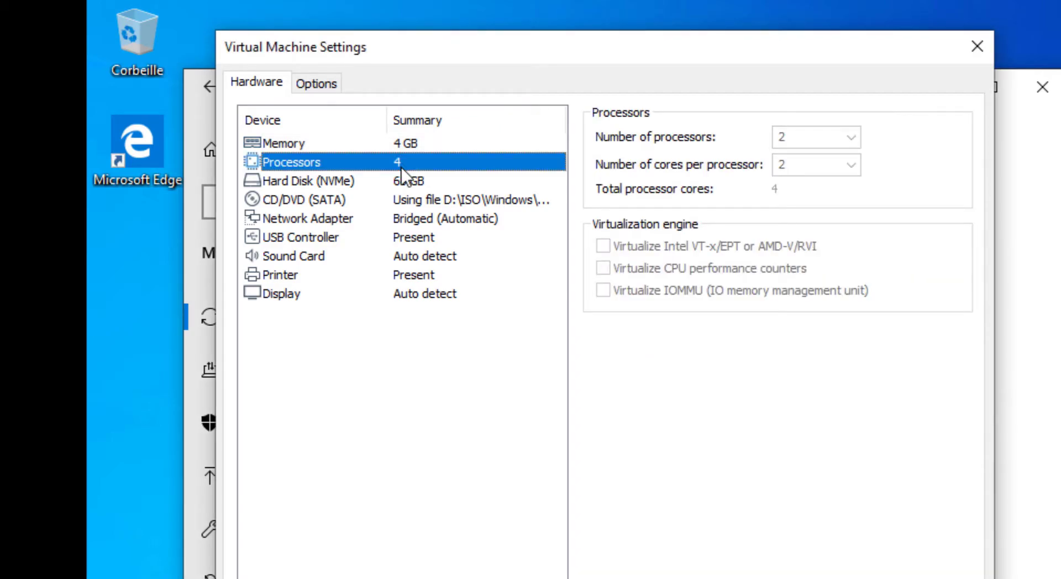
left_click(429, 147)
left_click(416, 178)
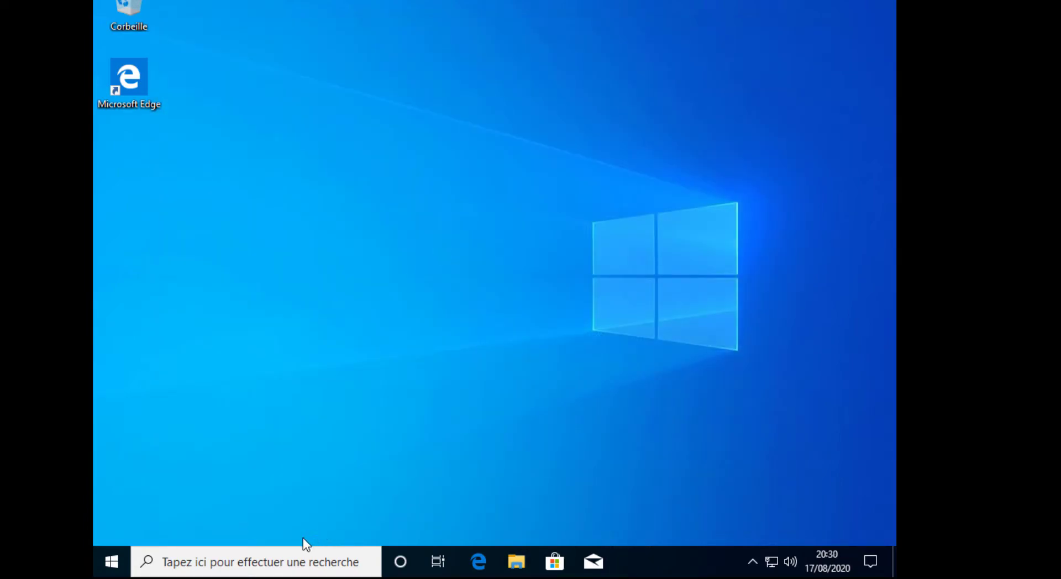
Step: Search 'renommer' and rename the PC to 3CX, choosing to restart later, then close Settings
left_click(282, 558)
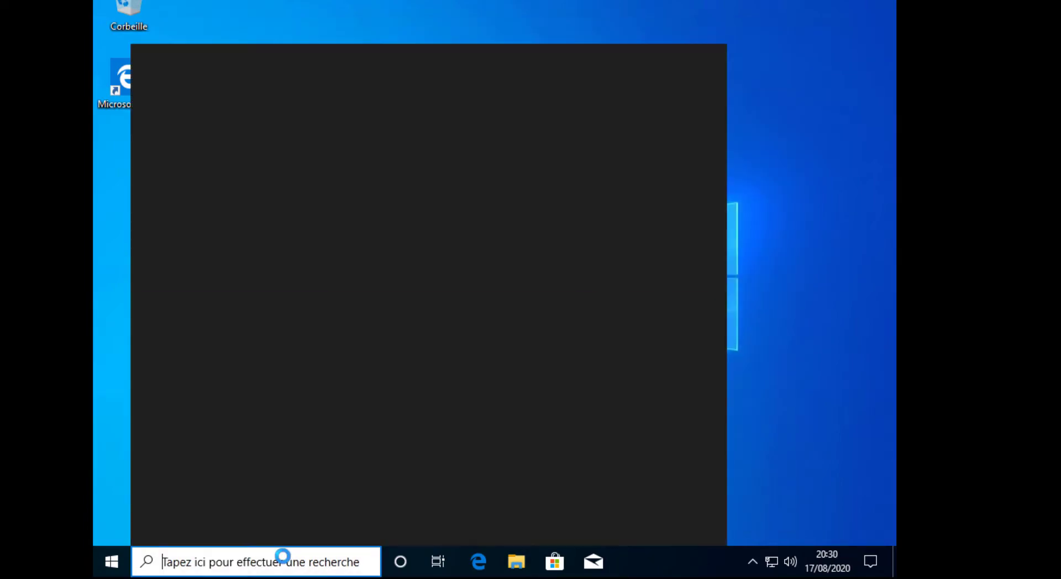
type("renommer")
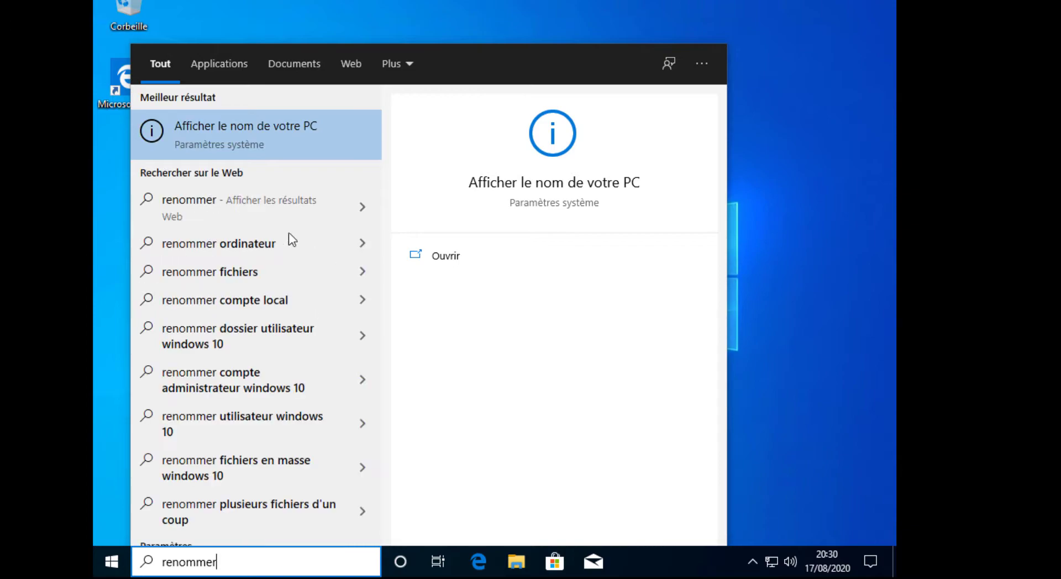
left_click(270, 125)
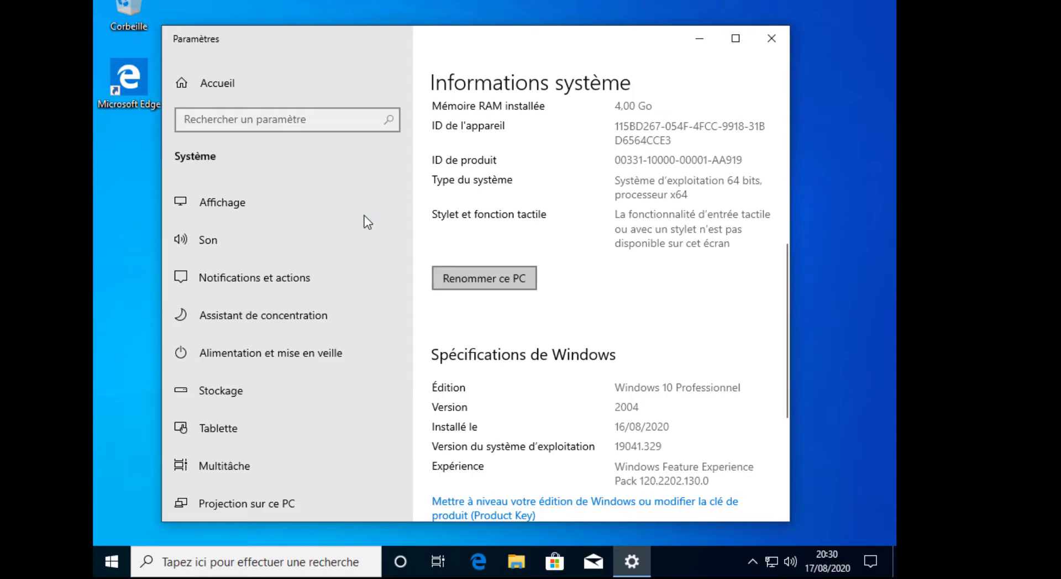
type("CI")
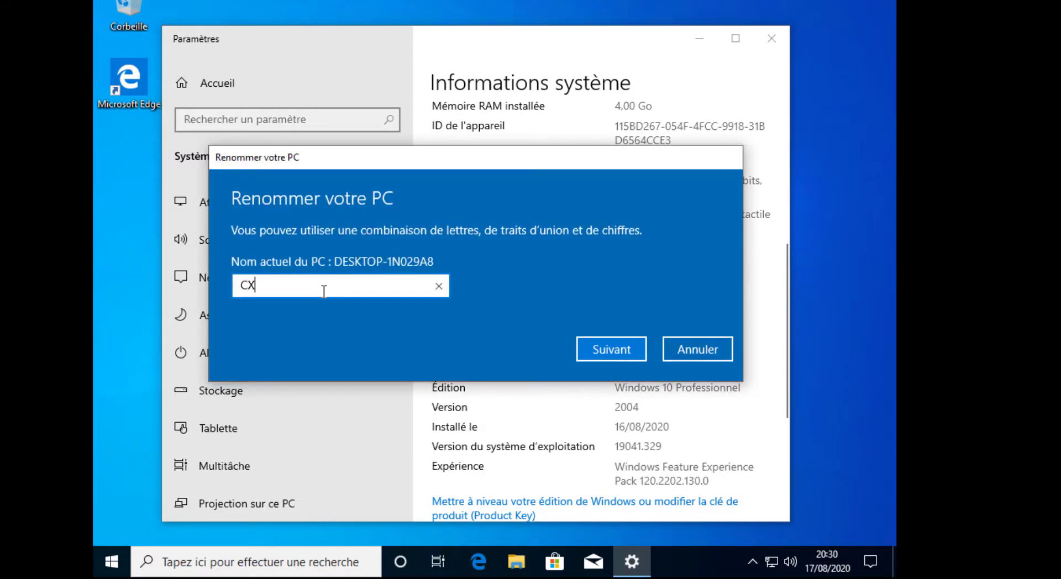
key("BackSpace")
key("BackSpace")
type("3CX")
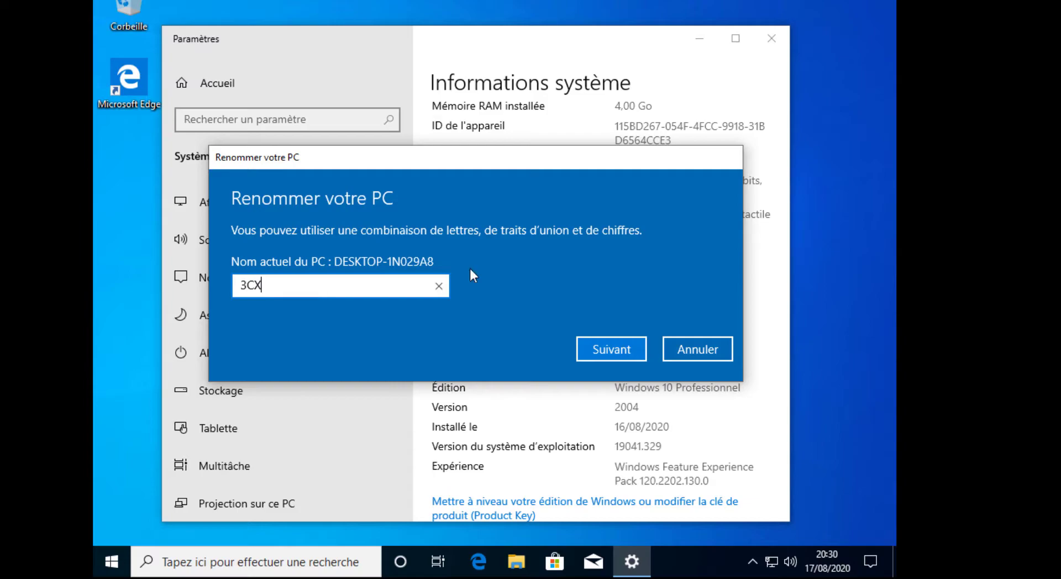
left_click(621, 354)
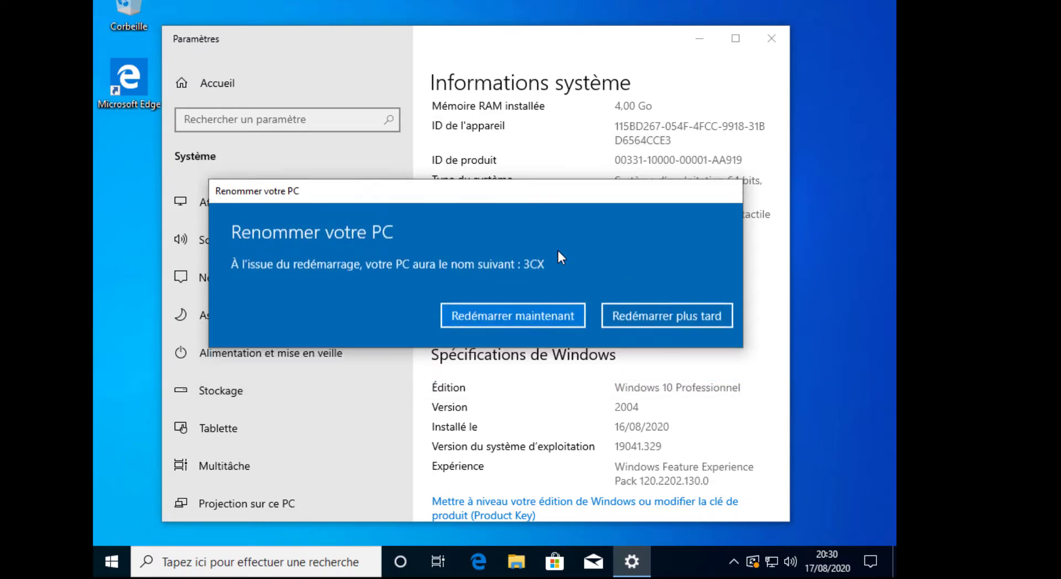
left_click(695, 315)
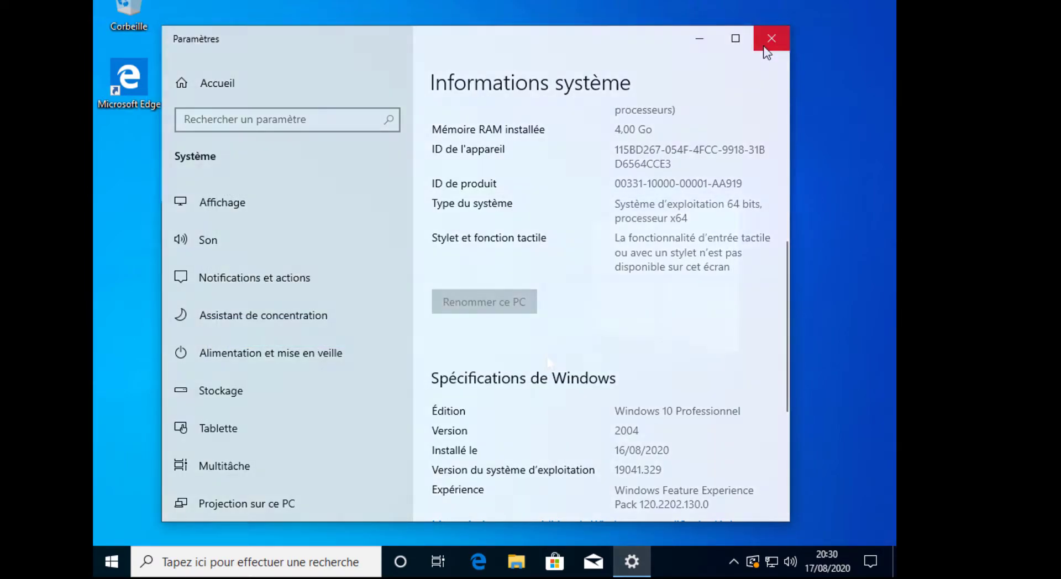
left_click(766, 45)
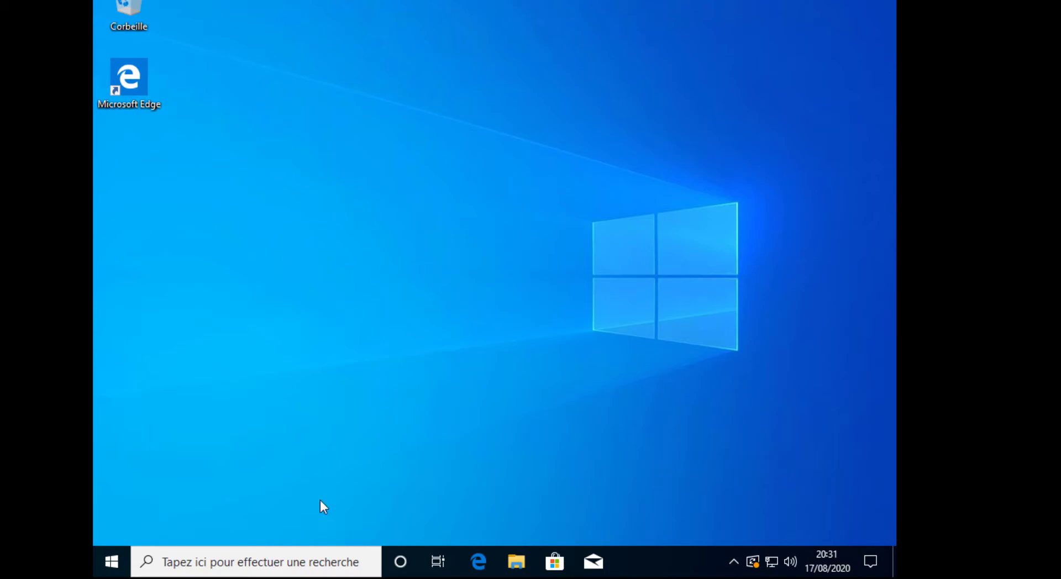
Step: Open the Control Panel's Centre Réseau et partage via a 'pannea' search
left_click(260, 551)
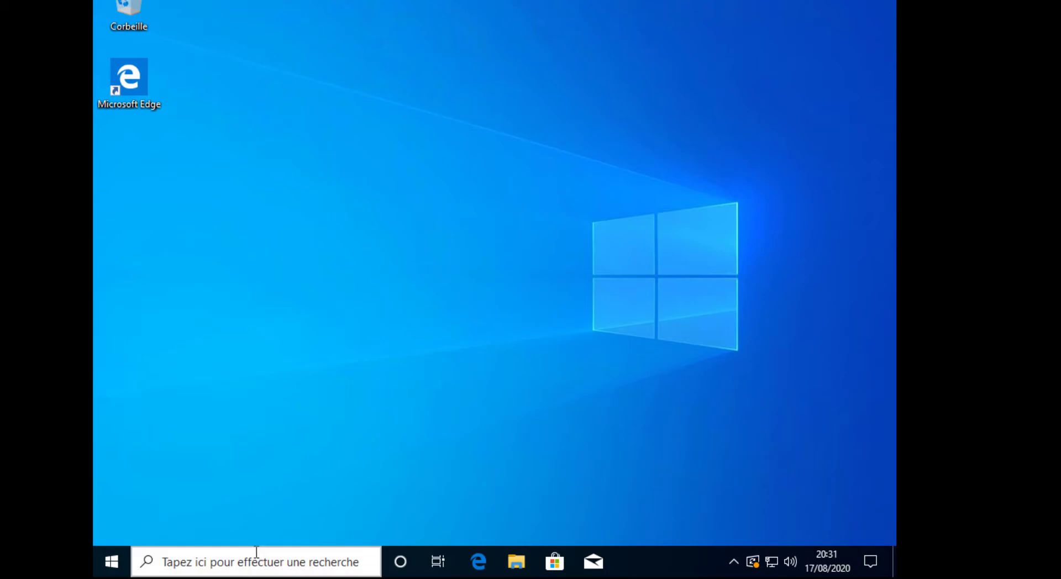
type("pannea")
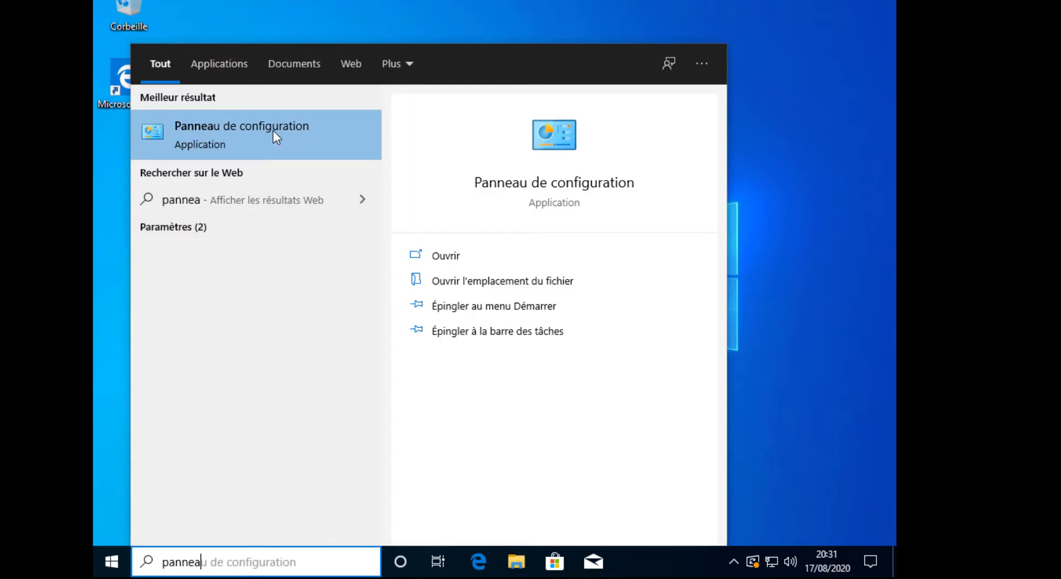
left_click(273, 133)
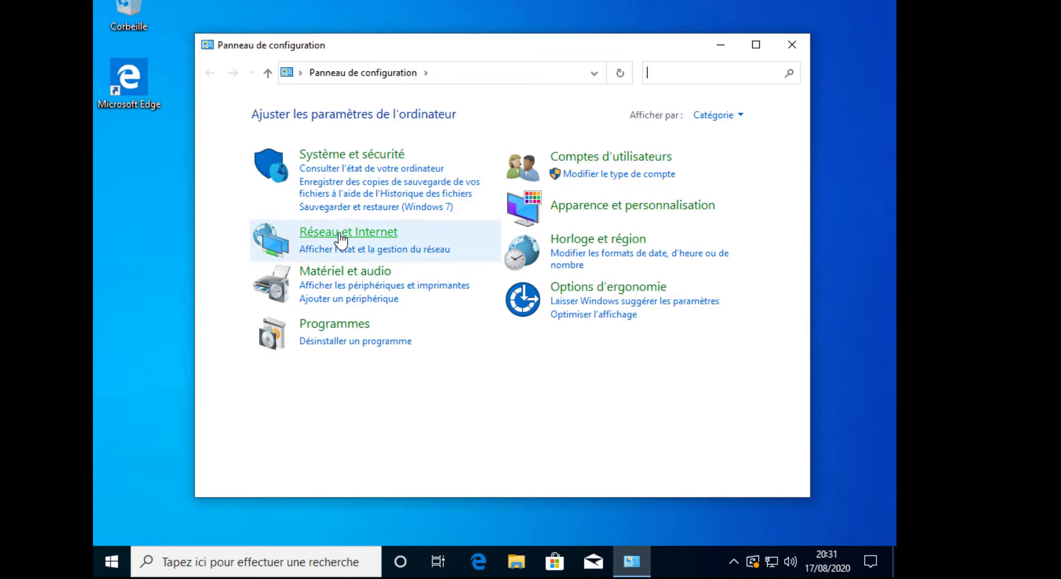
left_click(354, 233)
left_click(499, 114)
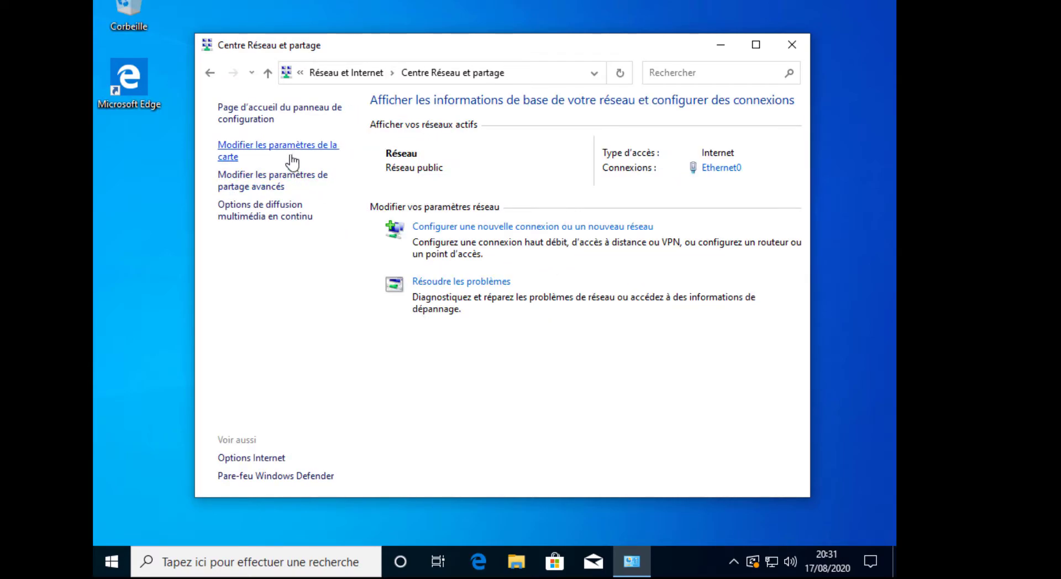
Step: Open Ethernet0's adapter properties and select Internet Protocol version 4 (TCP/IPv4)
left_click(288, 155)
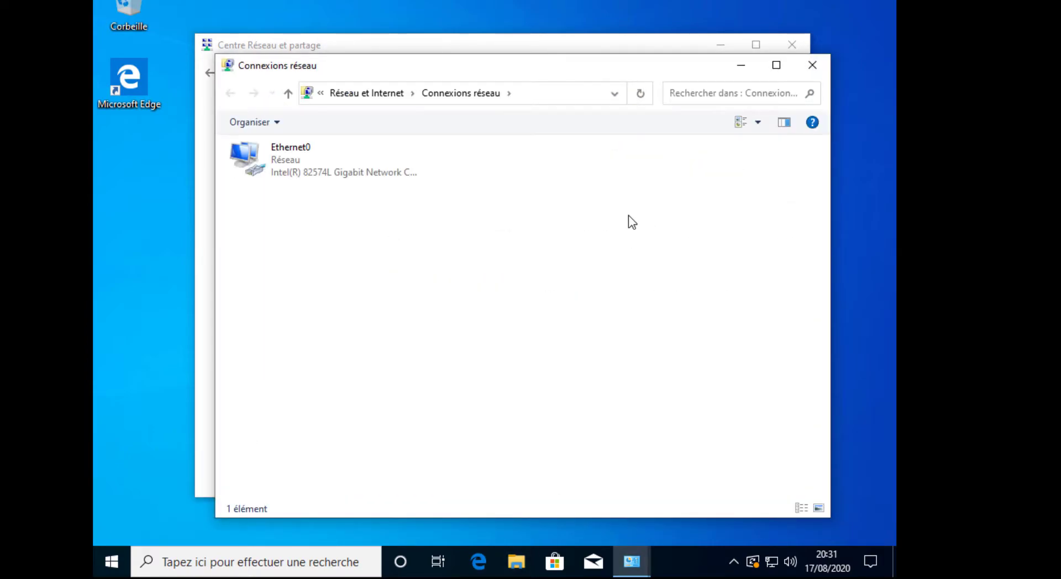
left_click(347, 146)
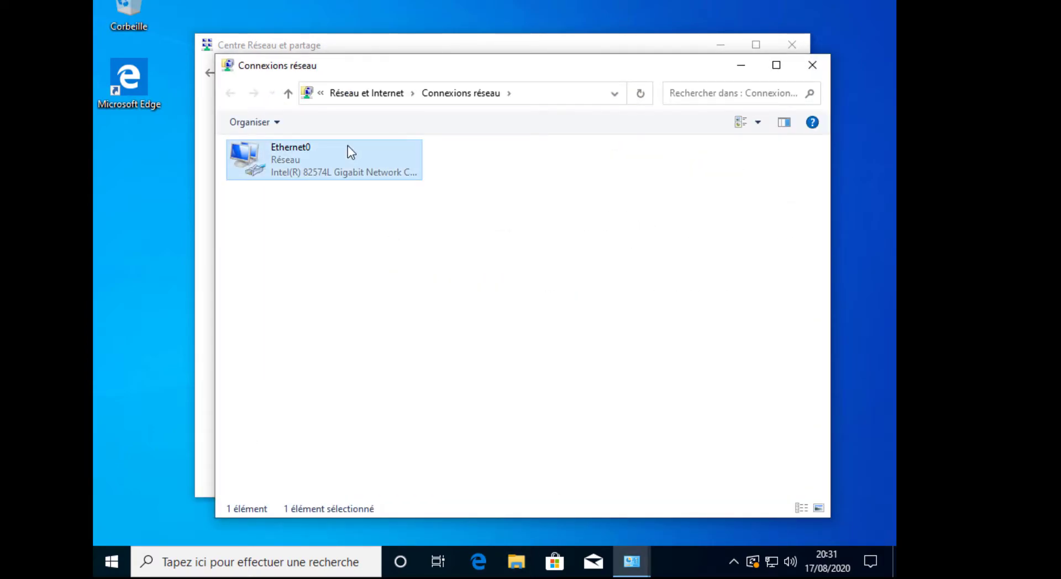
right_click(305, 157)
left_click(387, 310)
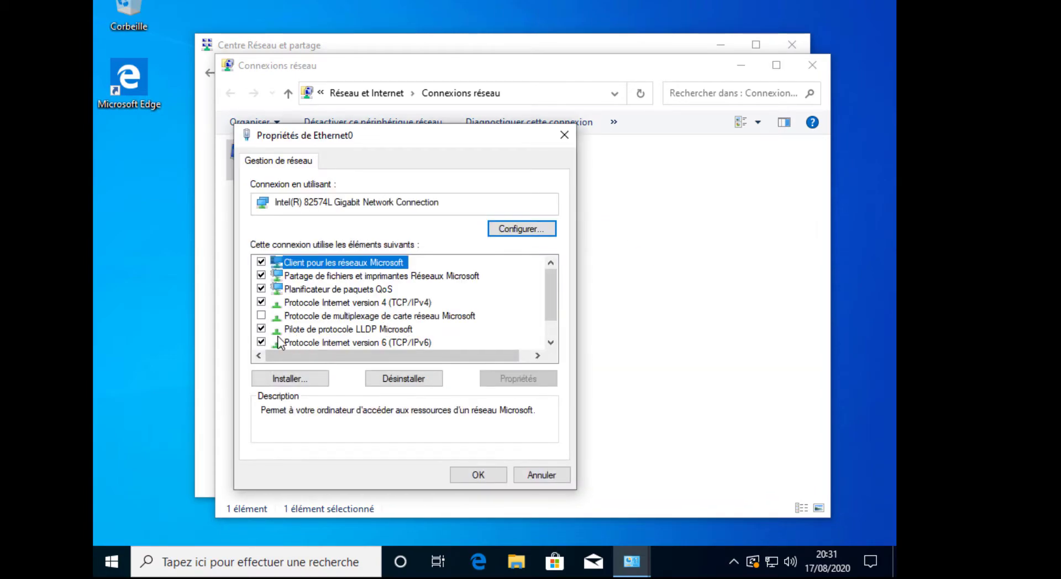
left_click(360, 303)
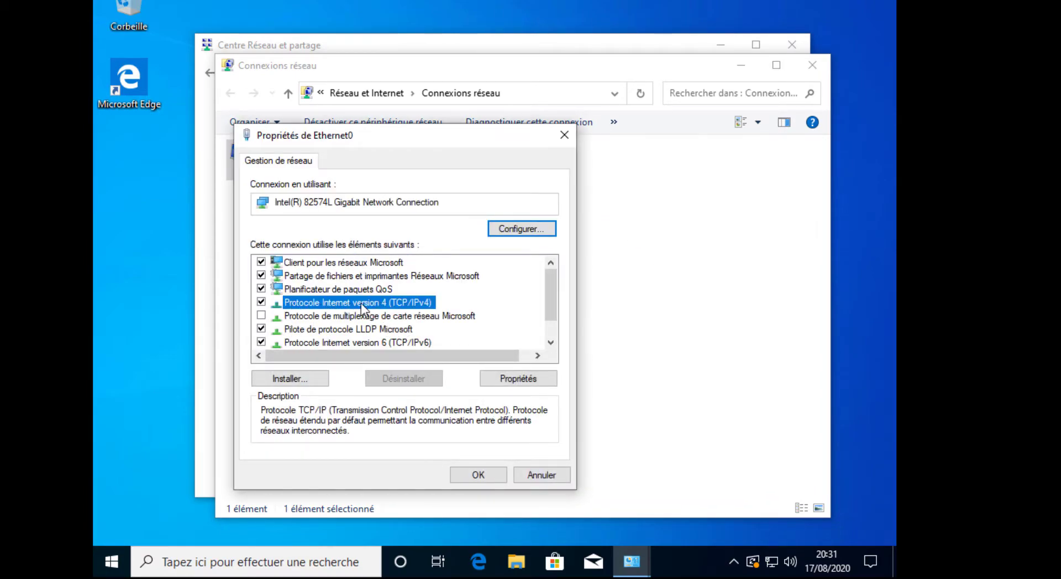
Step: Set static IPv4 192.168.100.240, mask 255.255.255.0, gateway and DNS 192.168.100.1
left_click(520, 380)
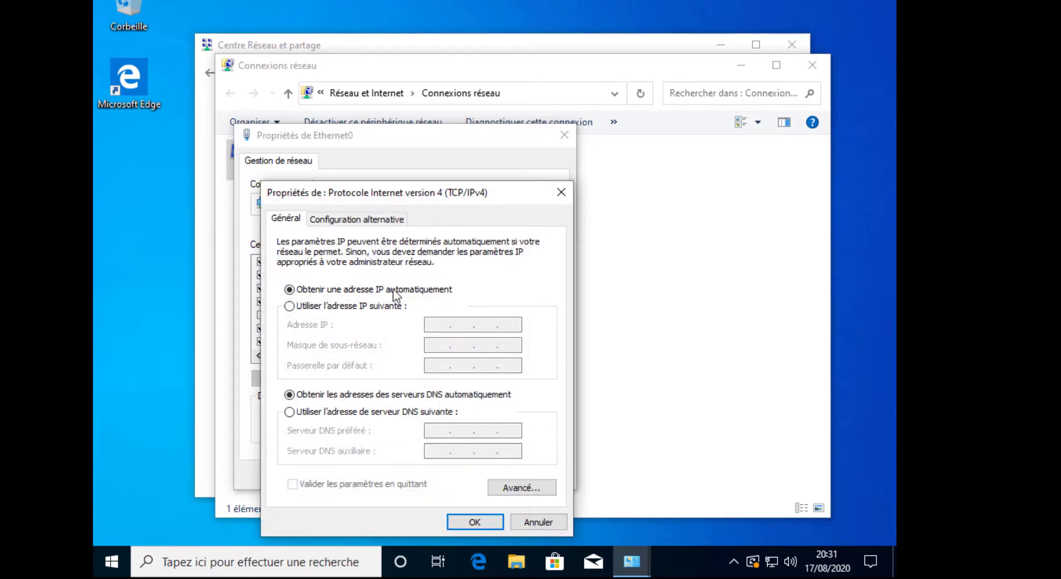
left_click(298, 306)
left_click(458, 326)
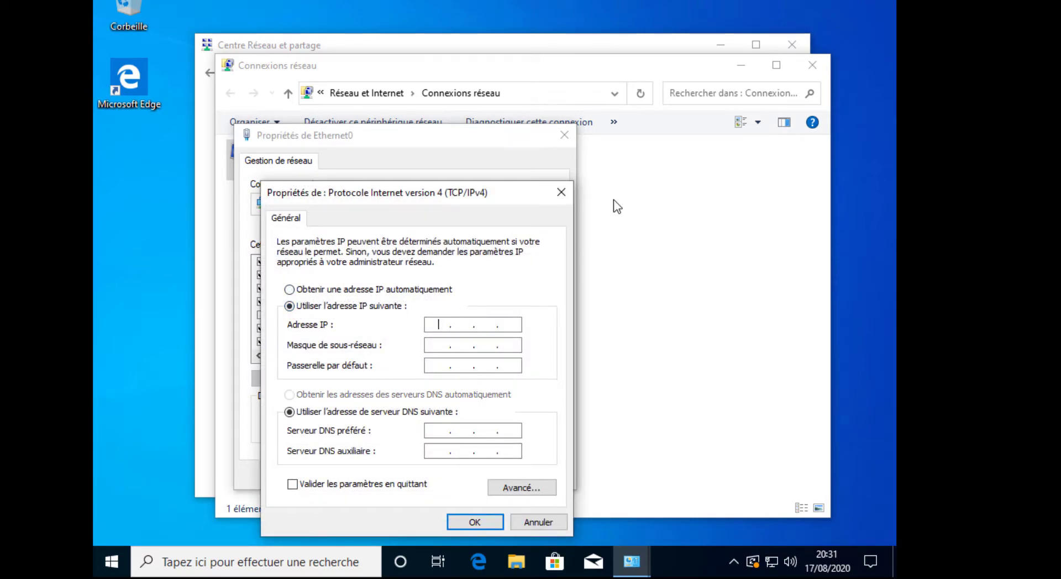
type("192 . 168 . 100 . 240")
key("Tab")
key("Tab")
type("192.16")
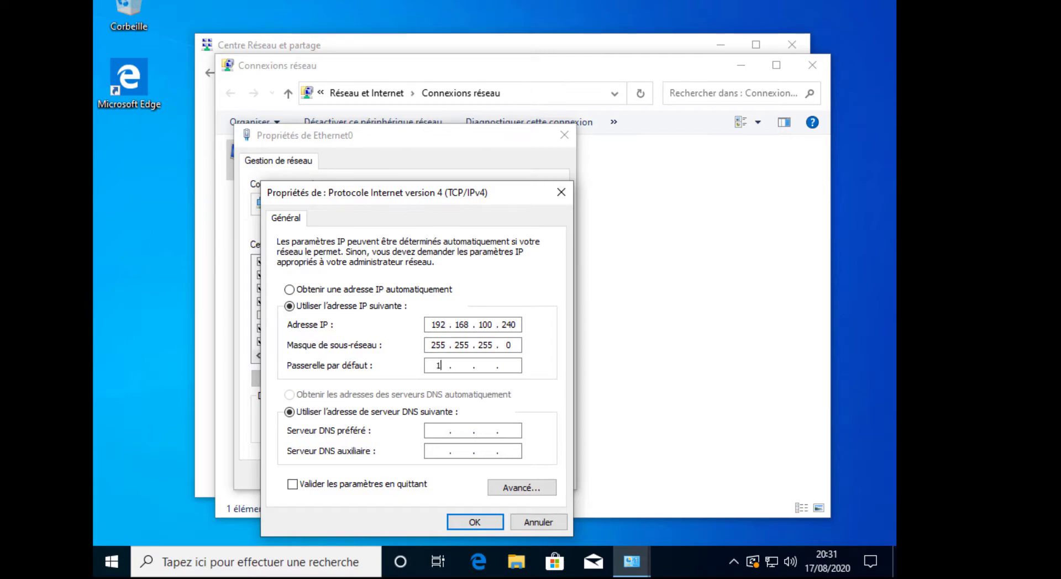
type("8.100.1192.168.100.")
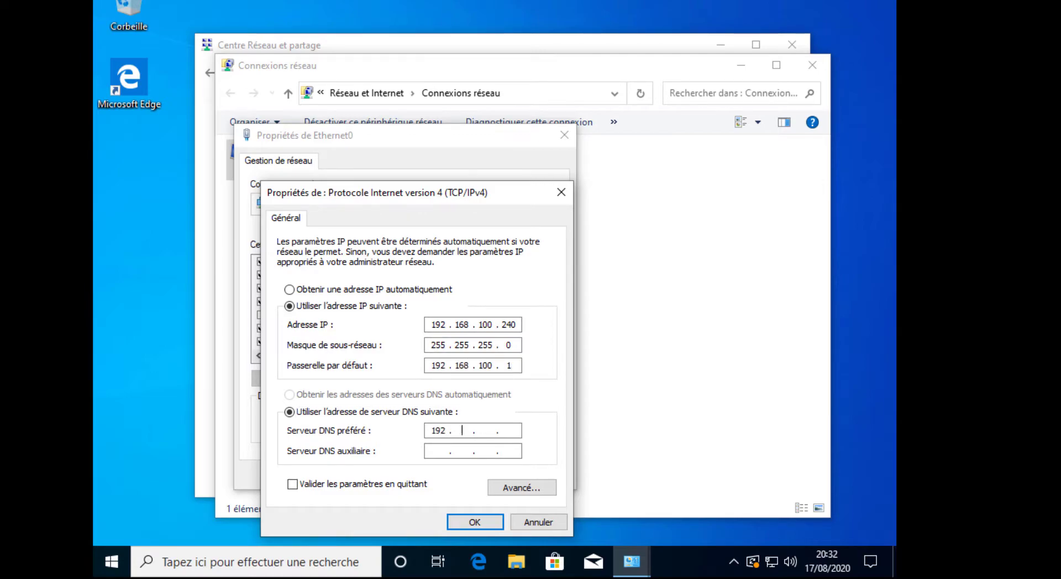
type("1")
Step: Confirm the IPv4 settings and close the Ethernet0 properties and network windows
left_click(467, 523)
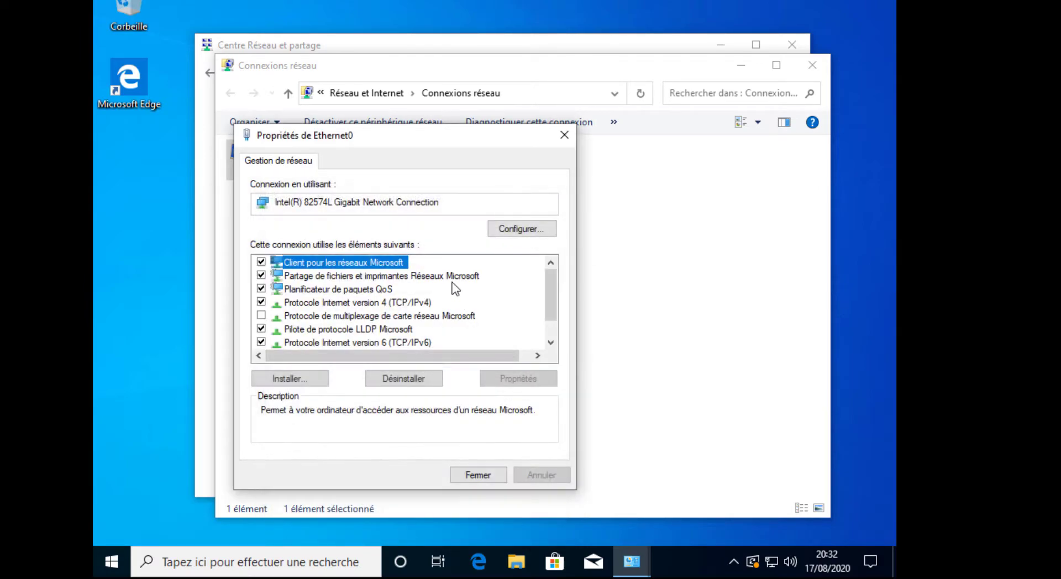
left_click(473, 476)
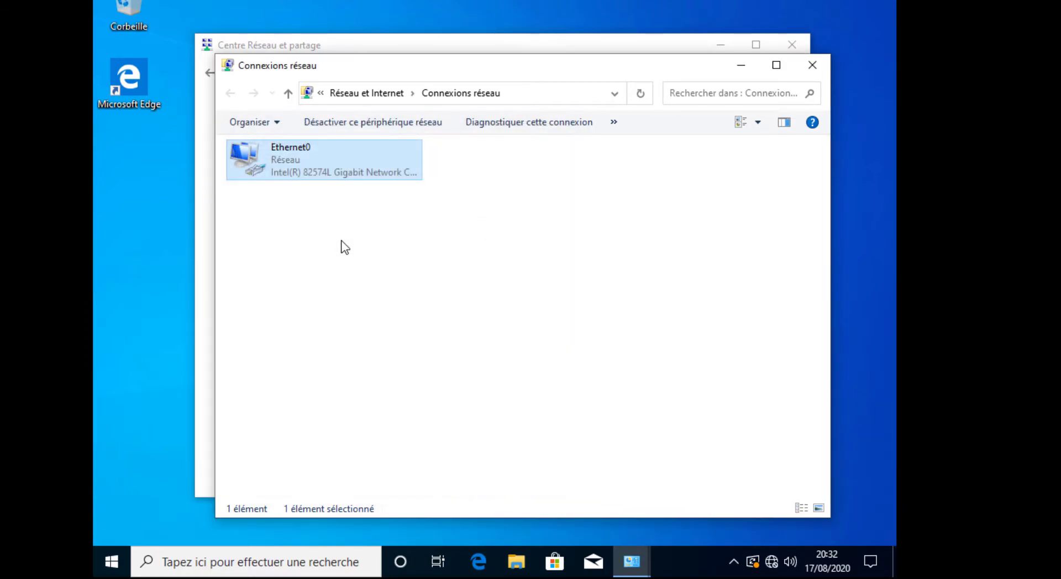
left_click(372, 254)
left_click(813, 66)
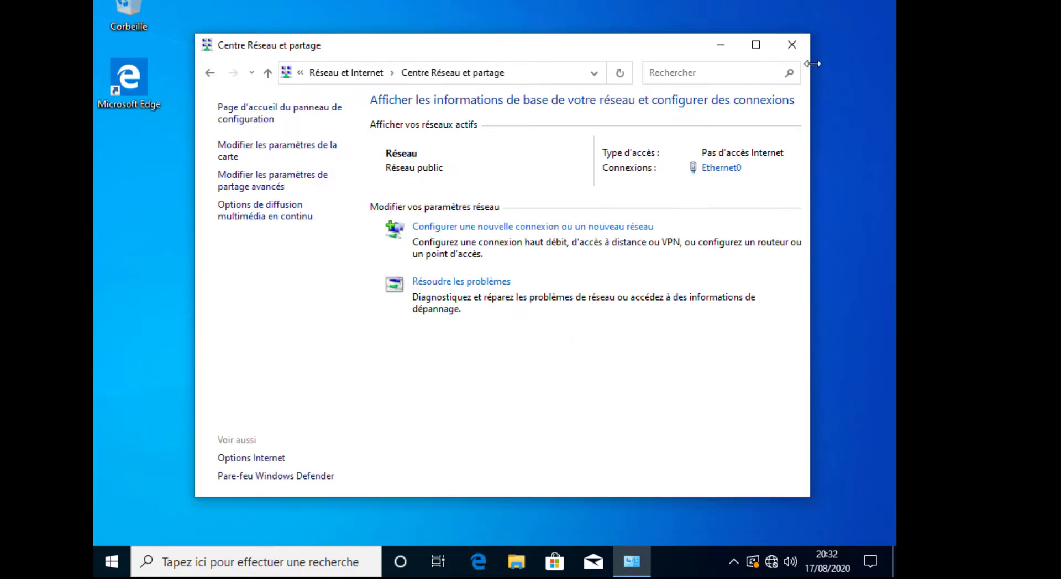
key("alt+F4")
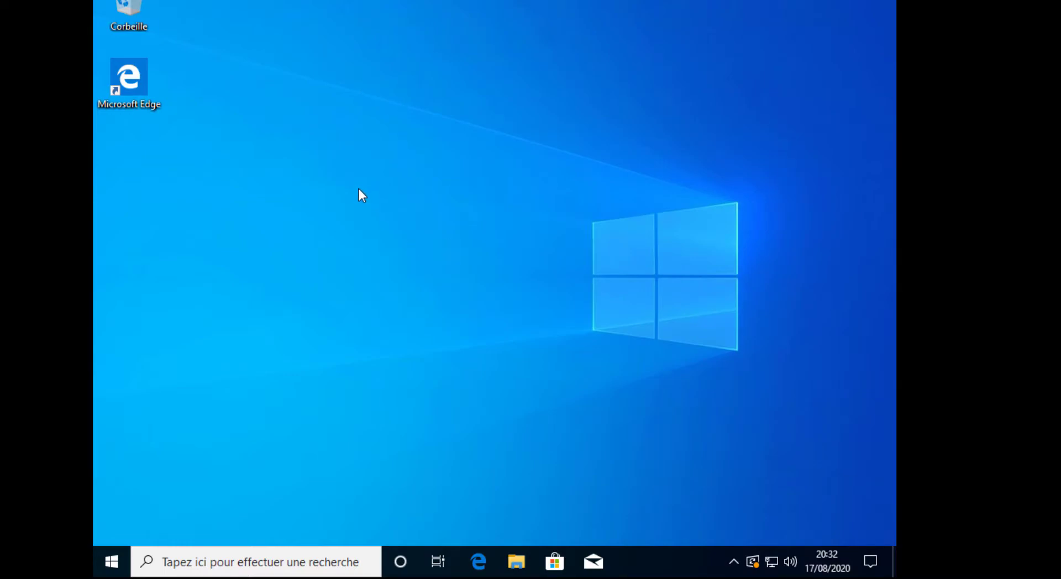
Step: Open Options d'alimentation via a 'panneau' search, activate Performances élevées, and close the window
left_click(278, 562)
type("panneau")
left_click(303, 128)
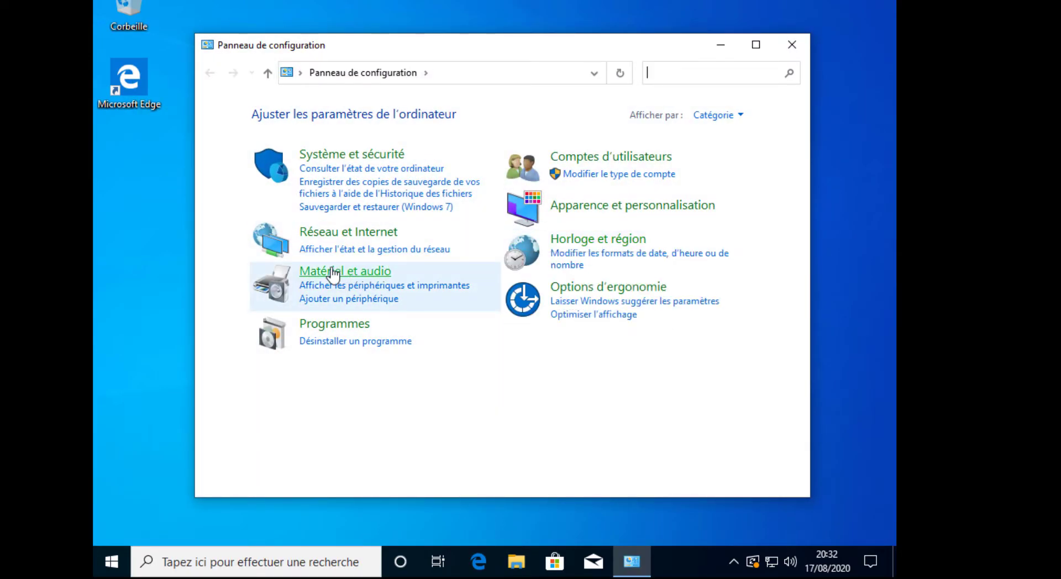
left_click(332, 270)
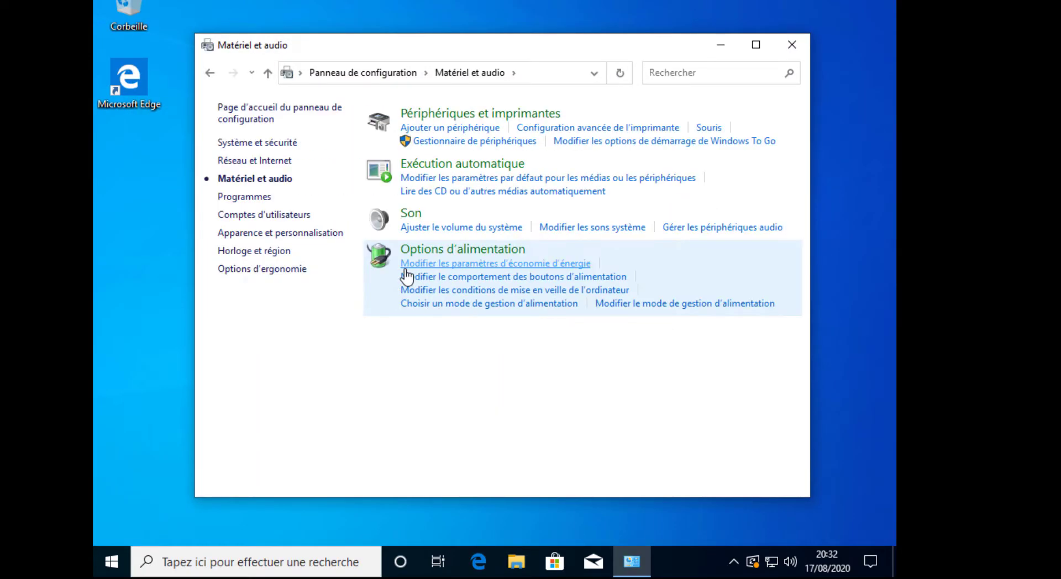
left_click(494, 256)
left_click(477, 301)
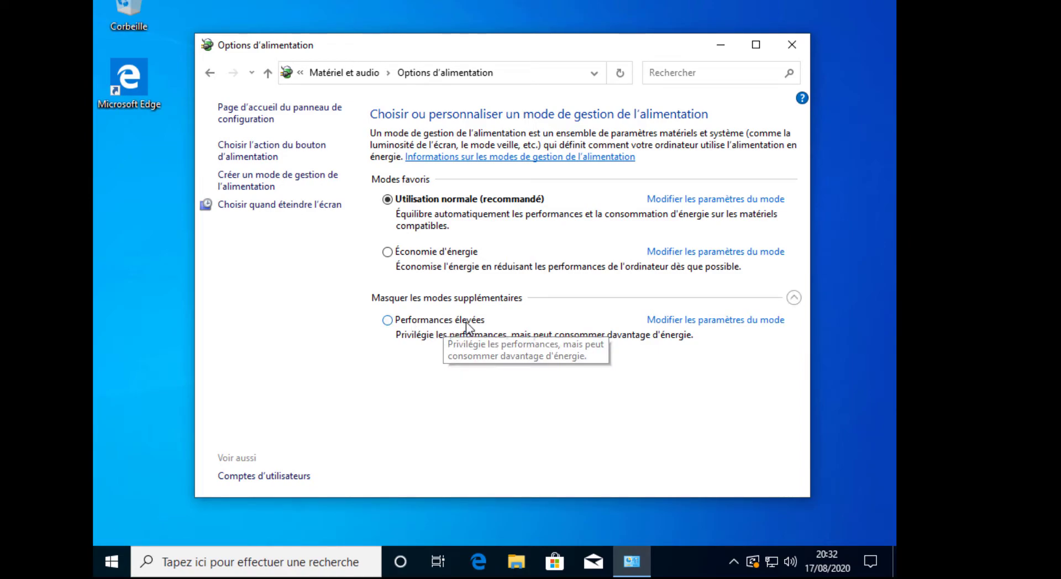
left_click(466, 322)
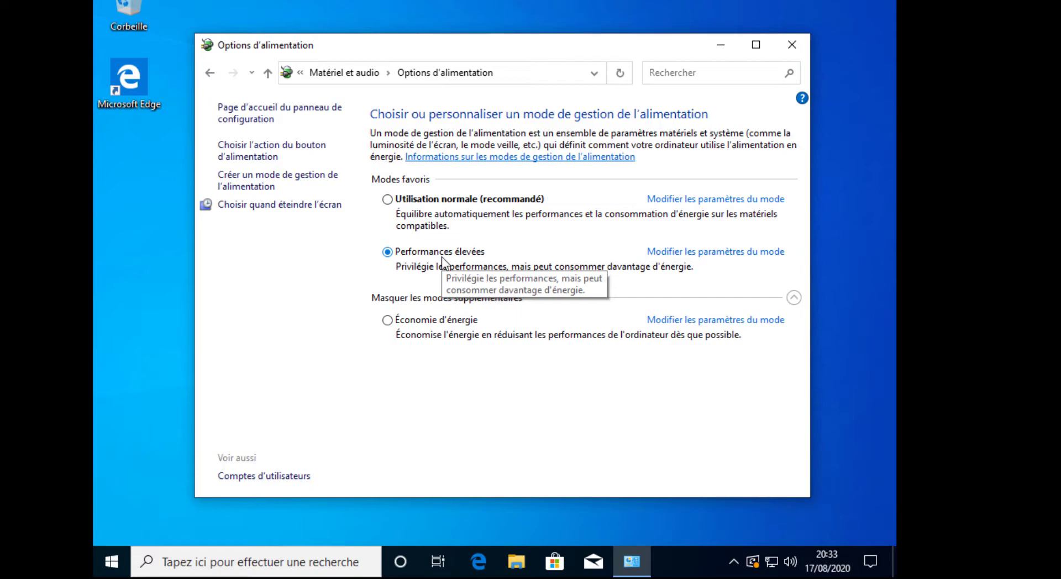
key("alt+F4")
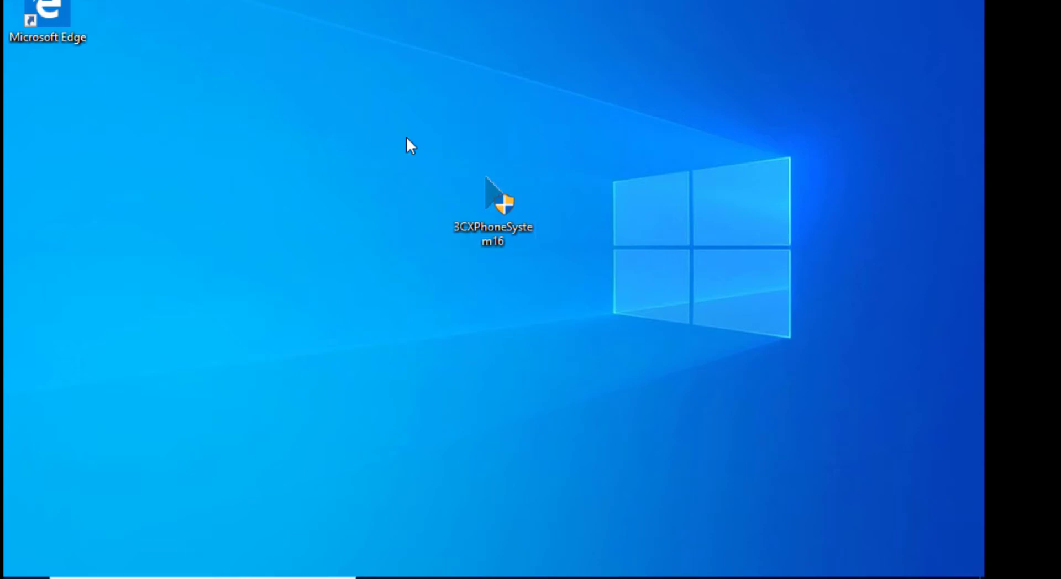
Step: Launch the 3CXPhoneSystem16 installer from the desktop and approve the UAC prompt
left_click(495, 224)
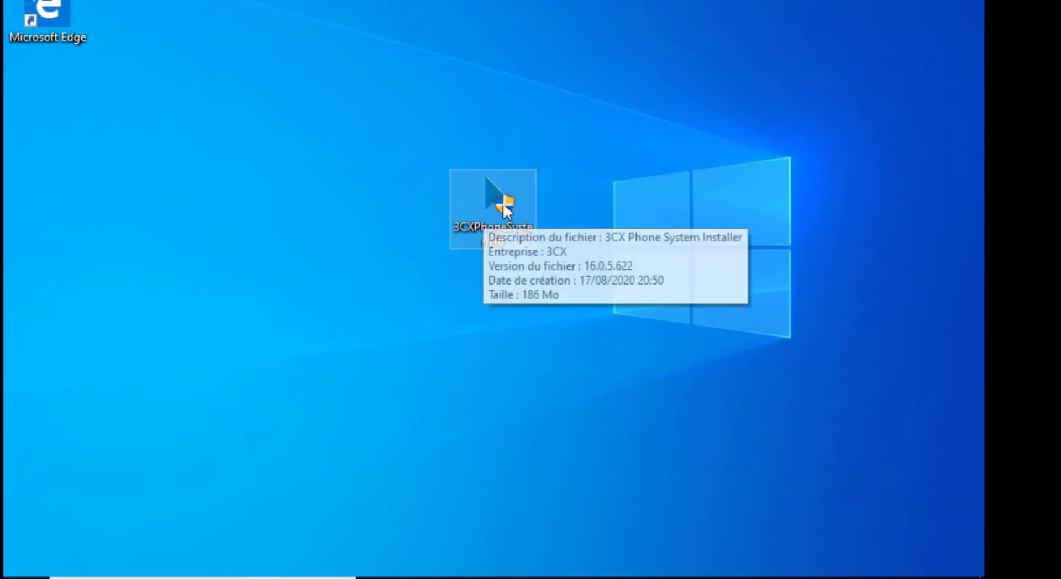
double_click(479, 201)
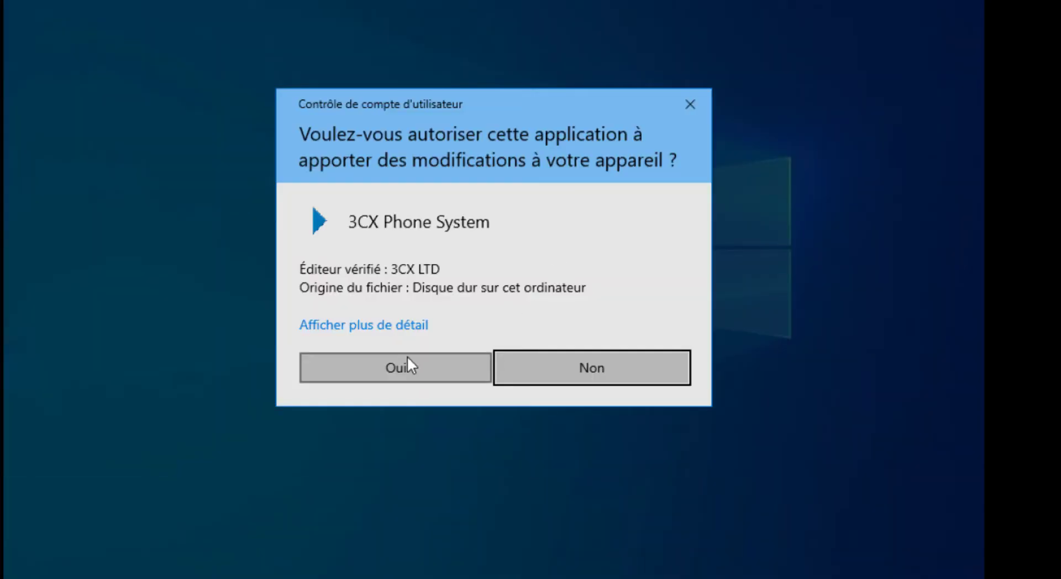
left_click(408, 366)
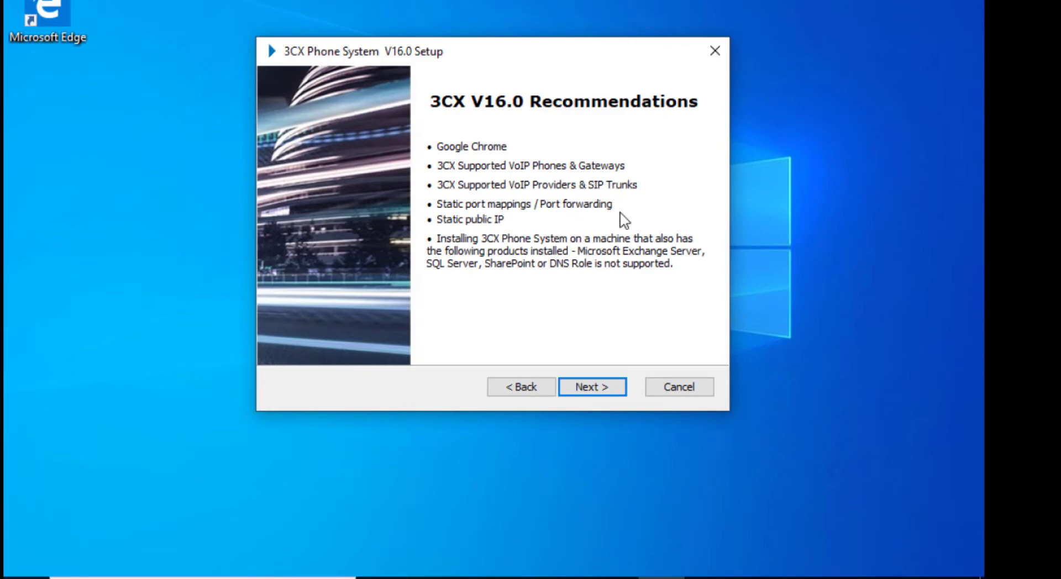
Step: Accept the 3CX licence, keep the default C:\Program Files\3CX Phone System\ folder, and begin installing
left_click(605, 394)
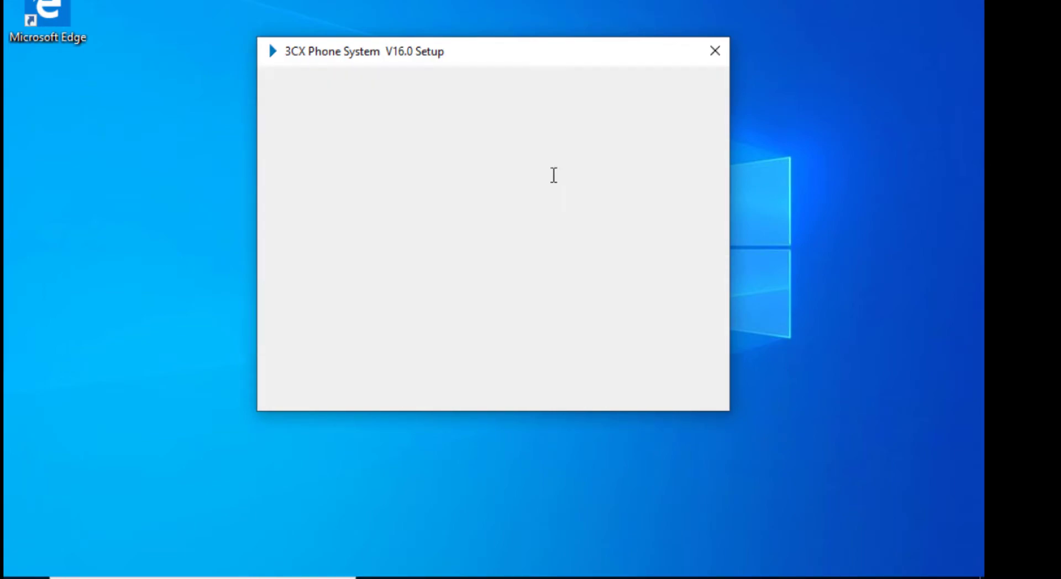
left_click(440, 314)
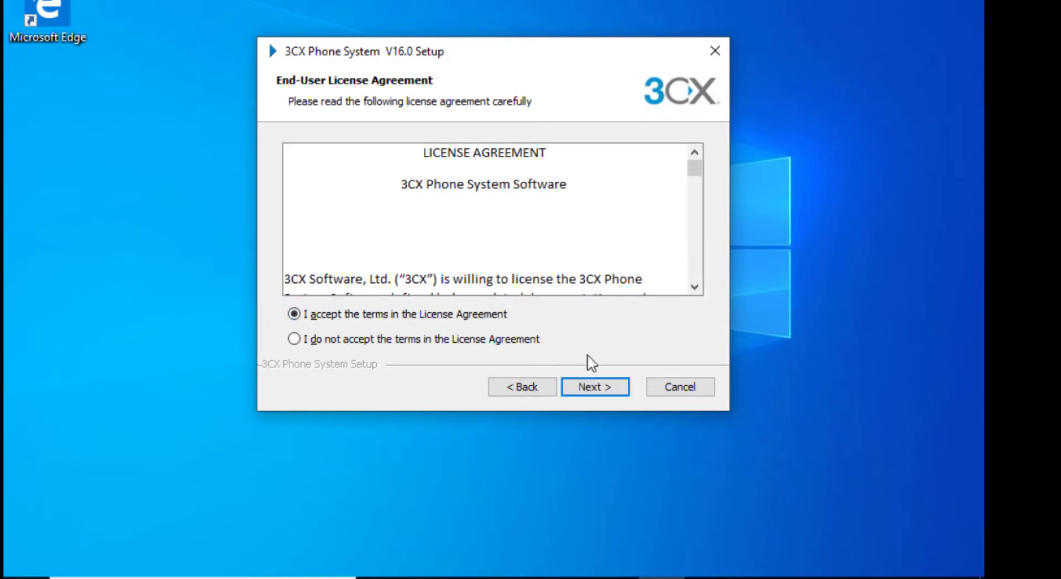
left_click(593, 388)
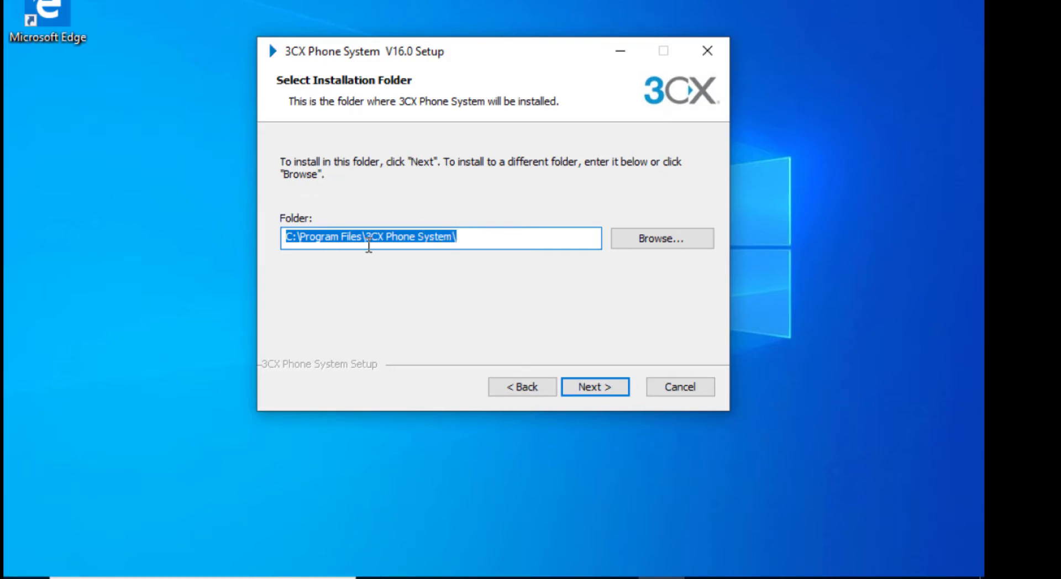
left_click(487, 238)
left_click_drag(486, 238, 283, 242)
left_click(602, 385)
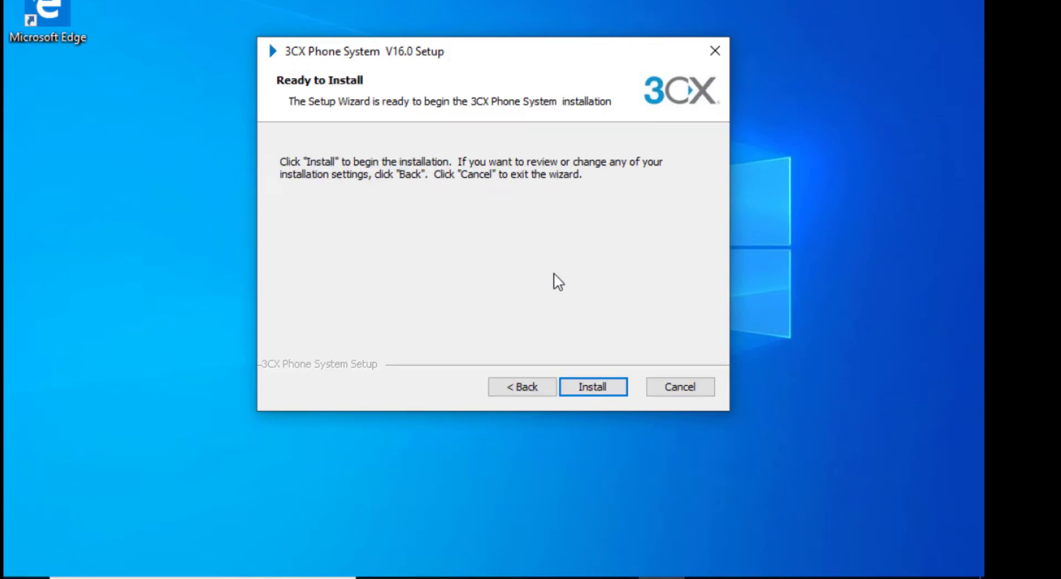
left_click(601, 392)
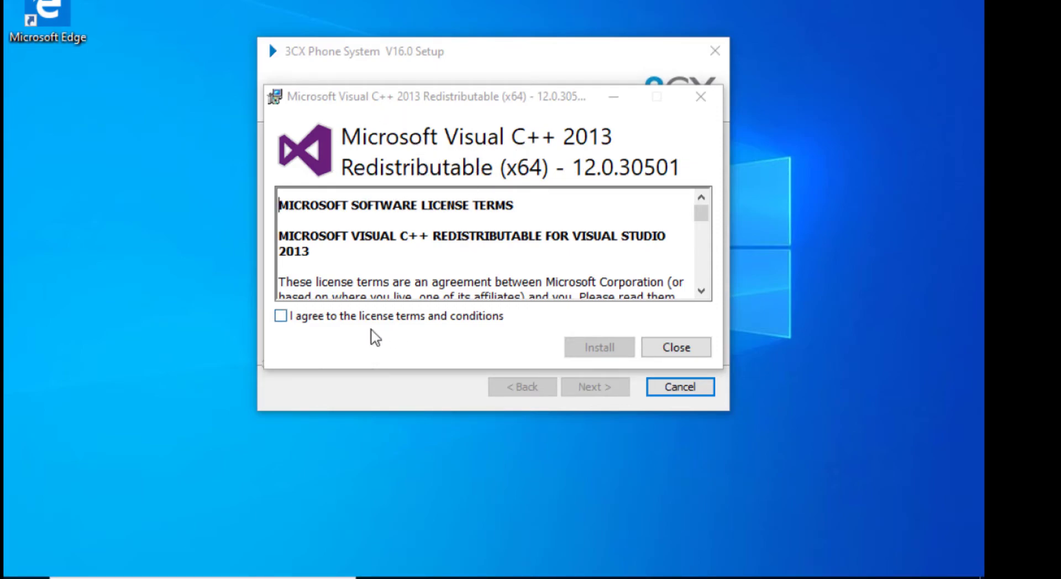
Step: Agree to and install the Visual C++ 2013 redistributable, then close its setup
left_click(379, 318)
left_click(600, 347)
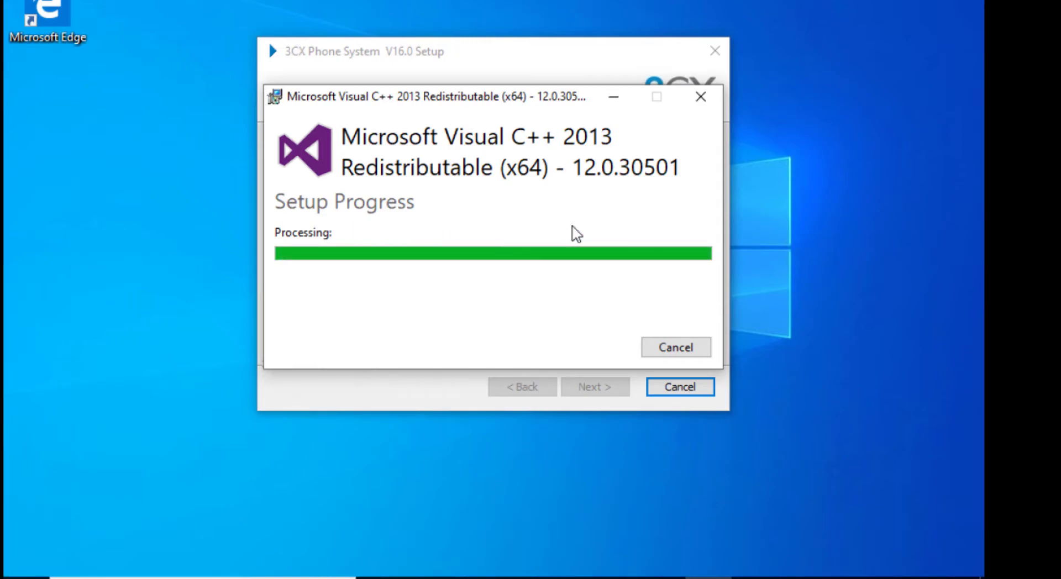
left_click(658, 346)
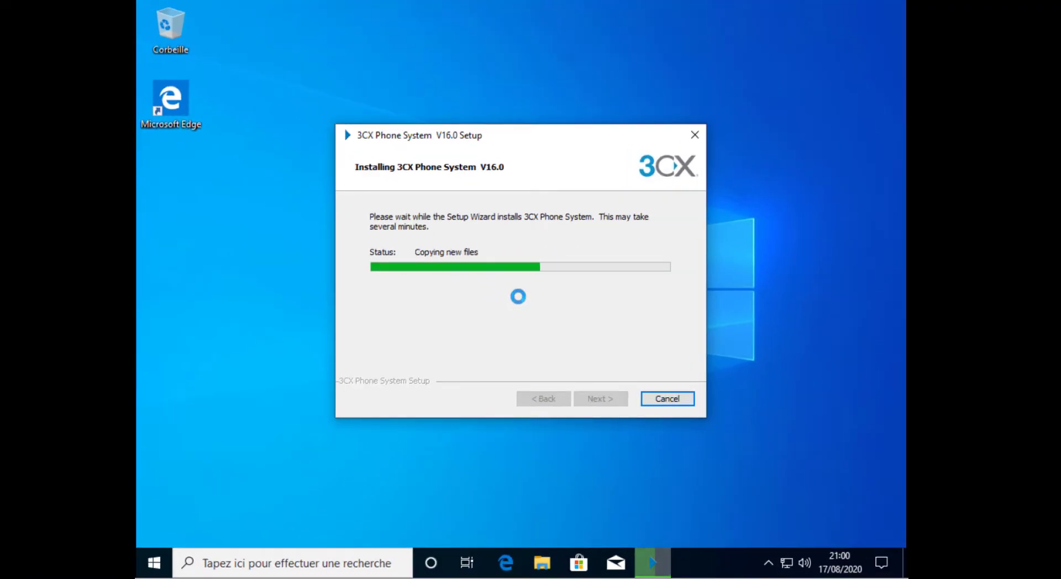
Step: Wait while setup copies files until PbxConfigTool.exe launches
left_click(252, 229)
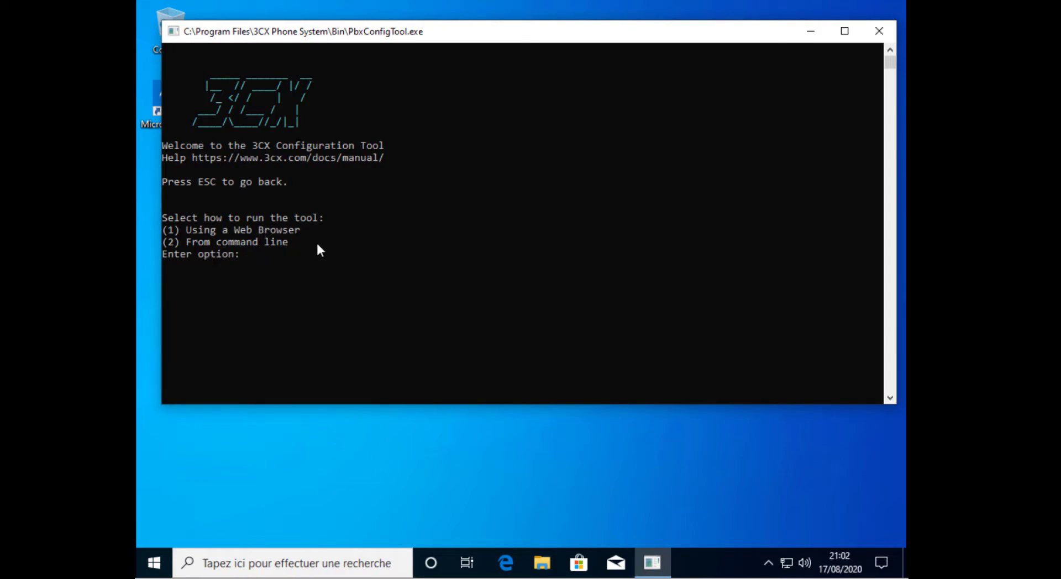
Step: Enter option 1 to run the 3CX configuration from a web browser
type("1")
key("Return")
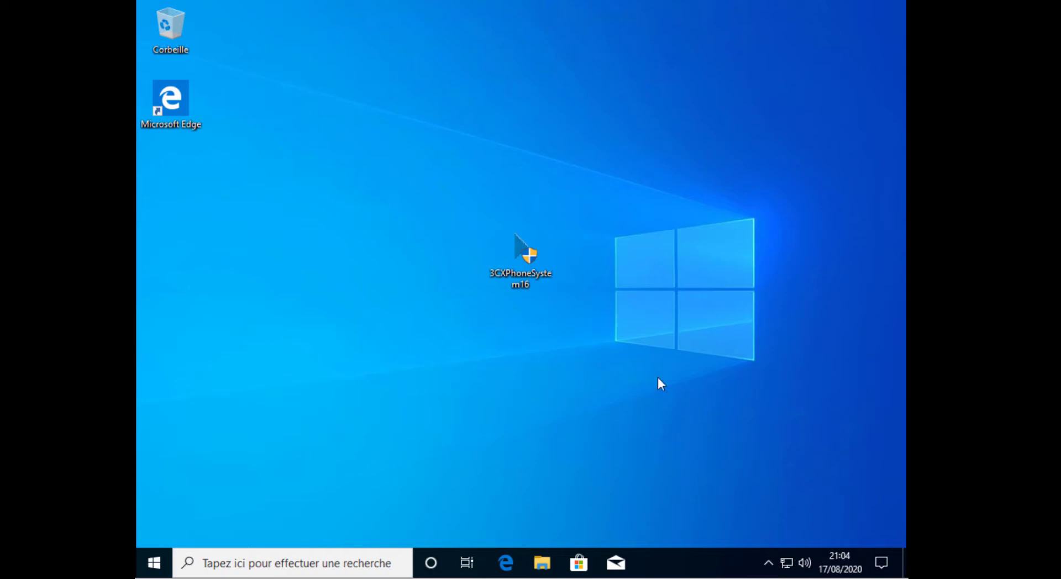
Step: Launch Windows Security from a 'defender' search and go to Virus & threat protection
left_click(767, 561)
left_click(353, 561)
type("defender")
left_click(310, 145)
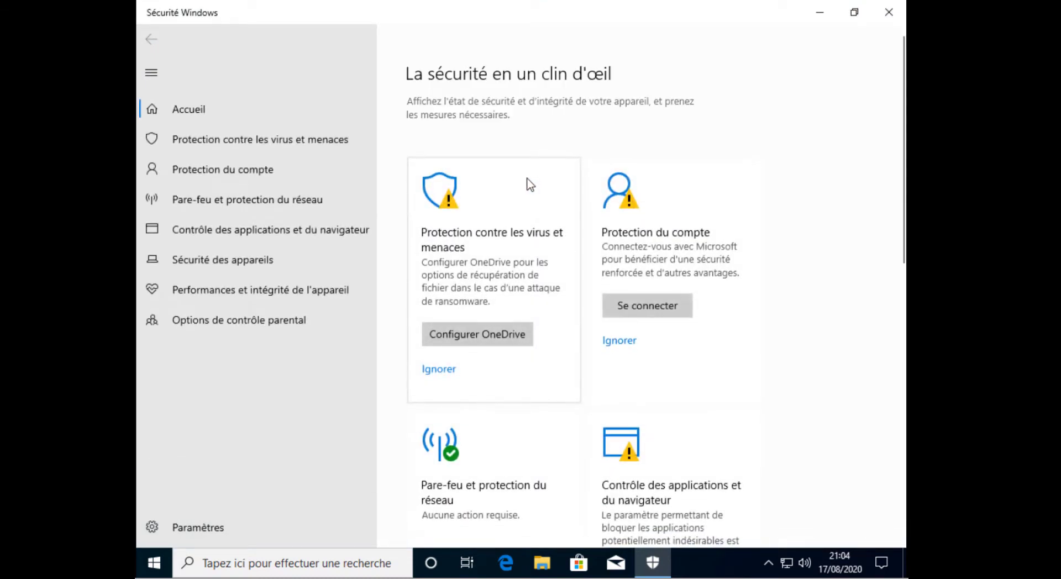
left_click(201, 139)
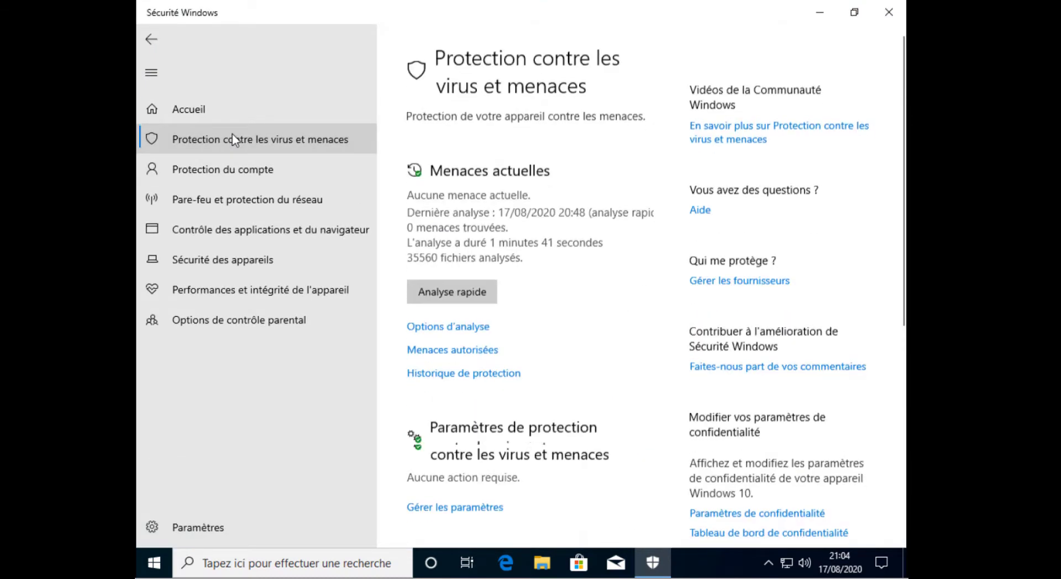
scroll(517, 247, "down", 3)
scroll(527, 243, "down", 1)
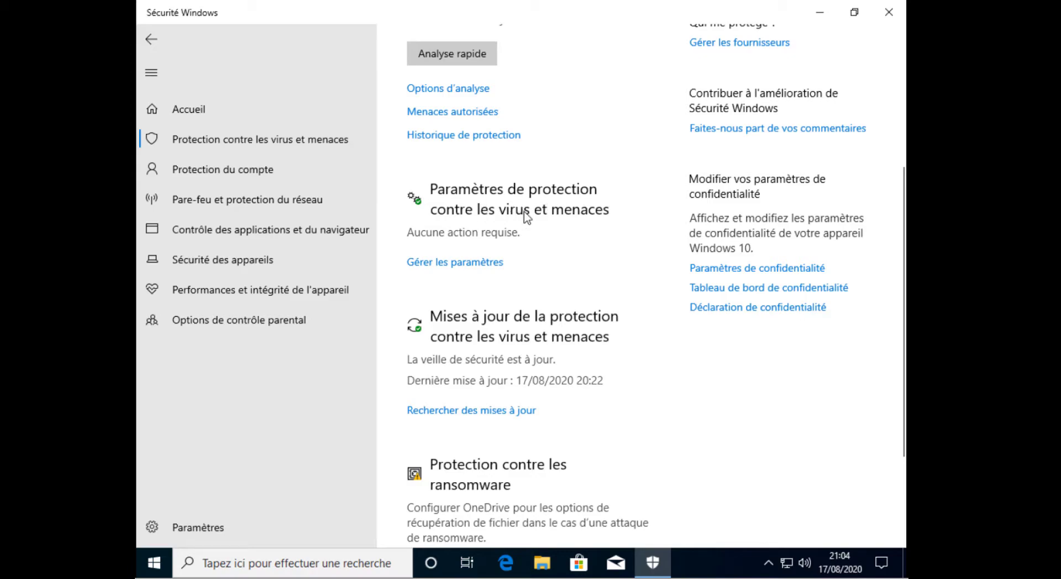
Step: In the virus protection settings' Exclusions, start adding a new folder exclusion
left_click(471, 263)
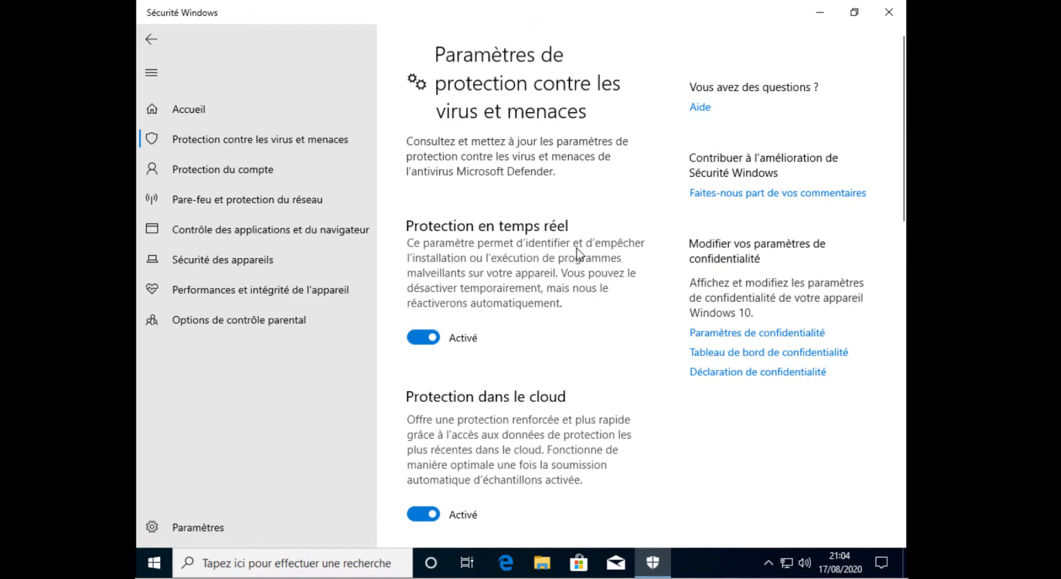
scroll(557, 243, "down", 15)
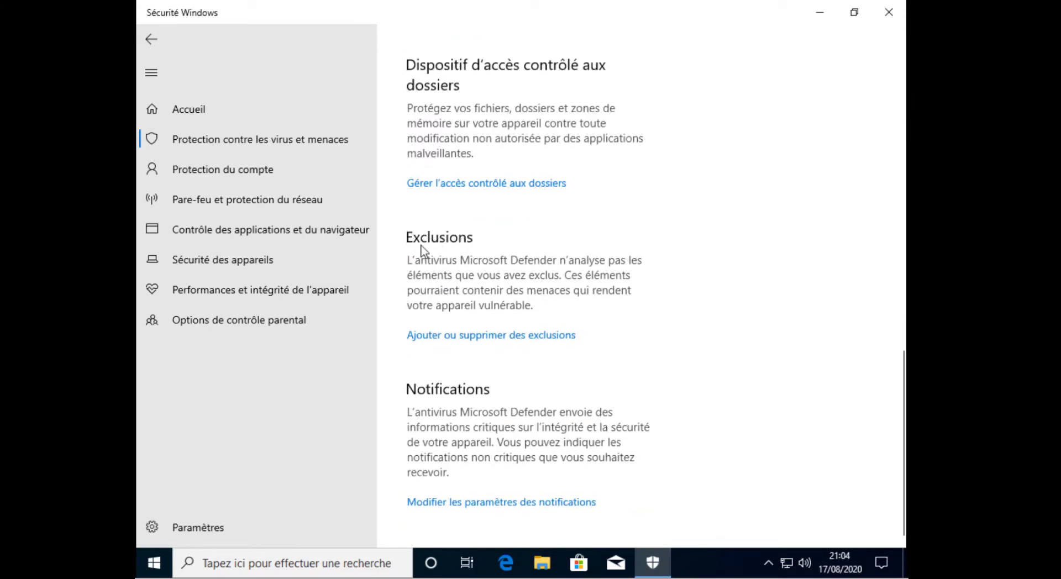
left_click(467, 335)
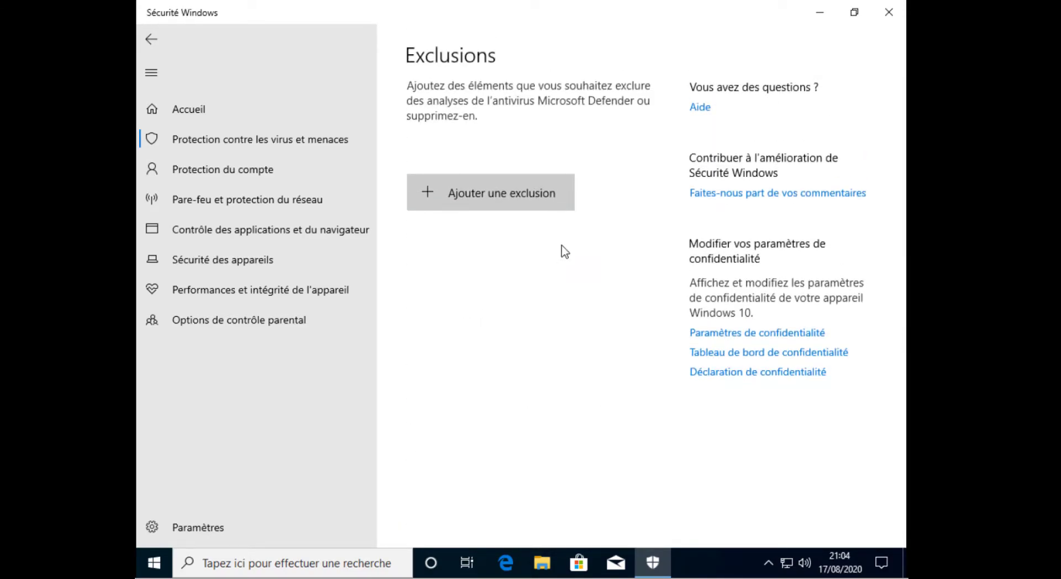
left_click(487, 198)
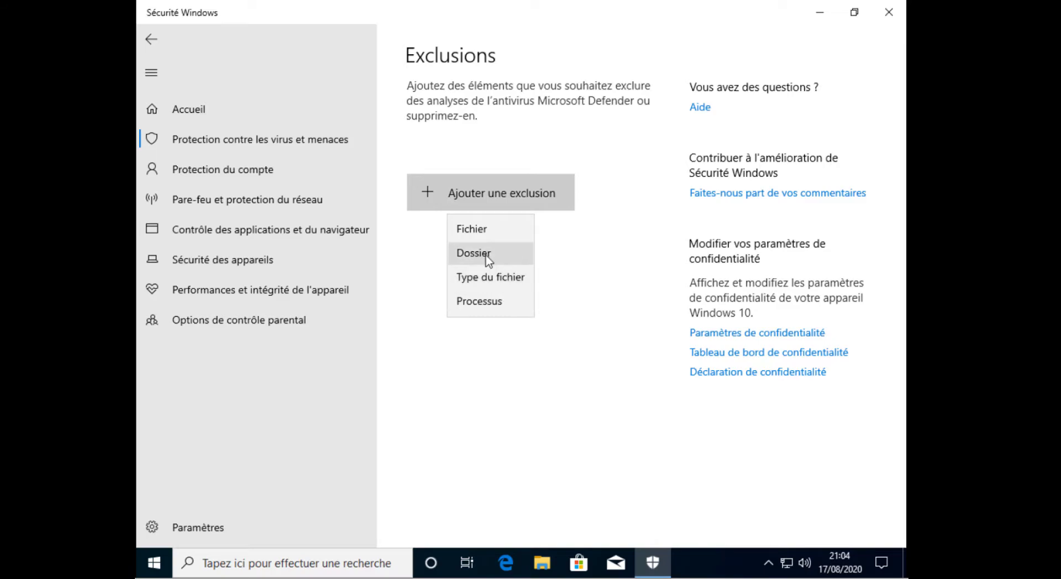
left_click(506, 256)
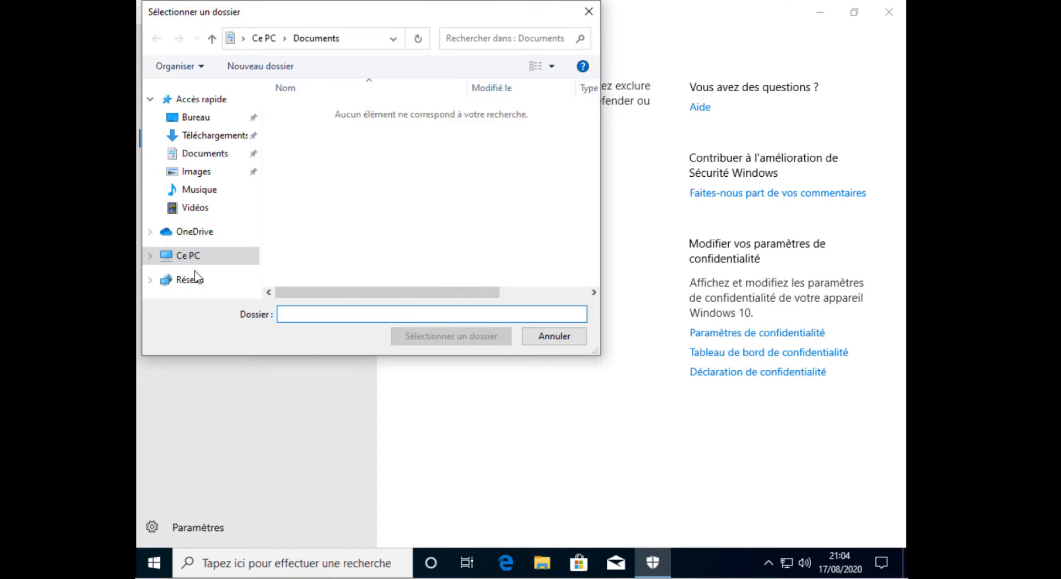
Step: Browse to C:\Programmes and choose the 3CX Phone System folder
left_click(195, 259)
left_click(290, 165)
scroll(357, 168, "down", 3)
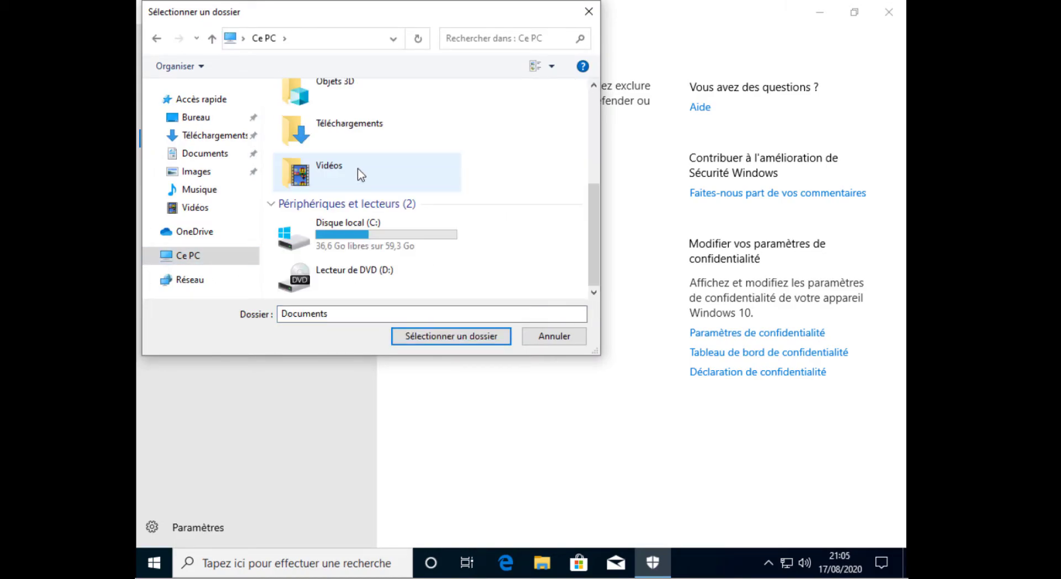
double_click(366, 235)
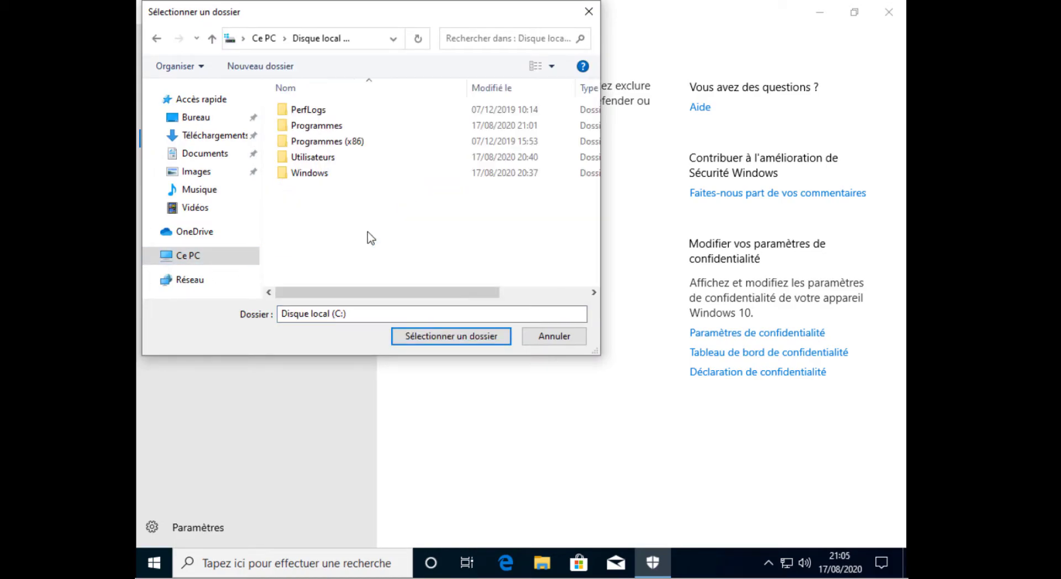
double_click(330, 127)
left_click(331, 115)
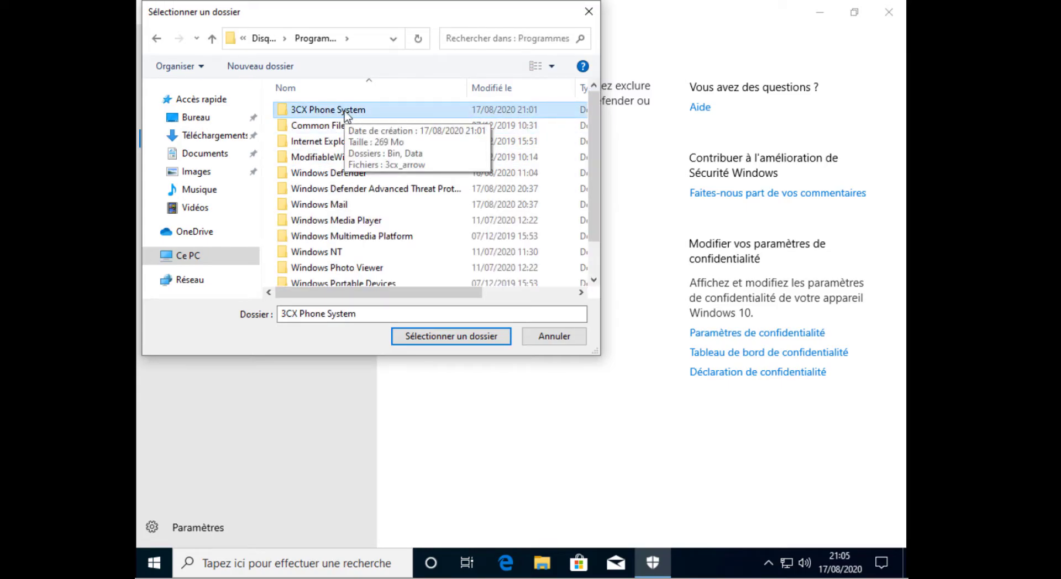
left_click(346, 114)
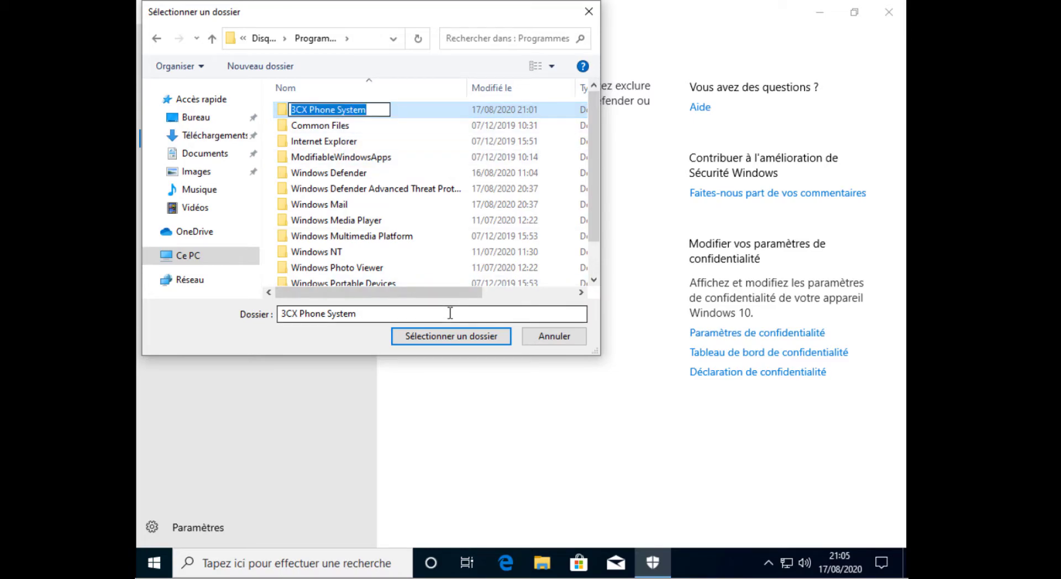
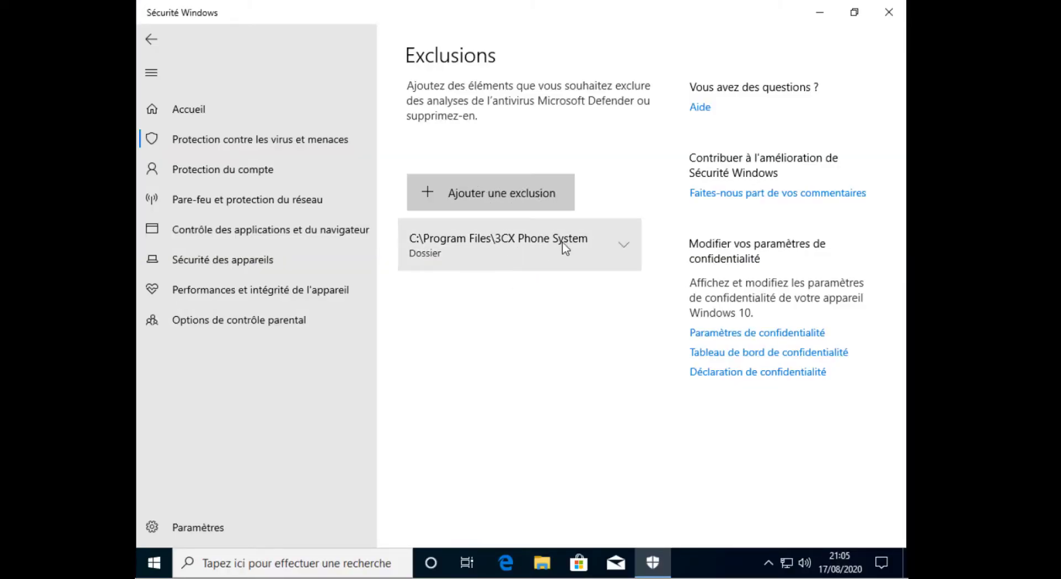
Step: Start a new folder exclusion and browse to the C: drive
left_click(491, 191)
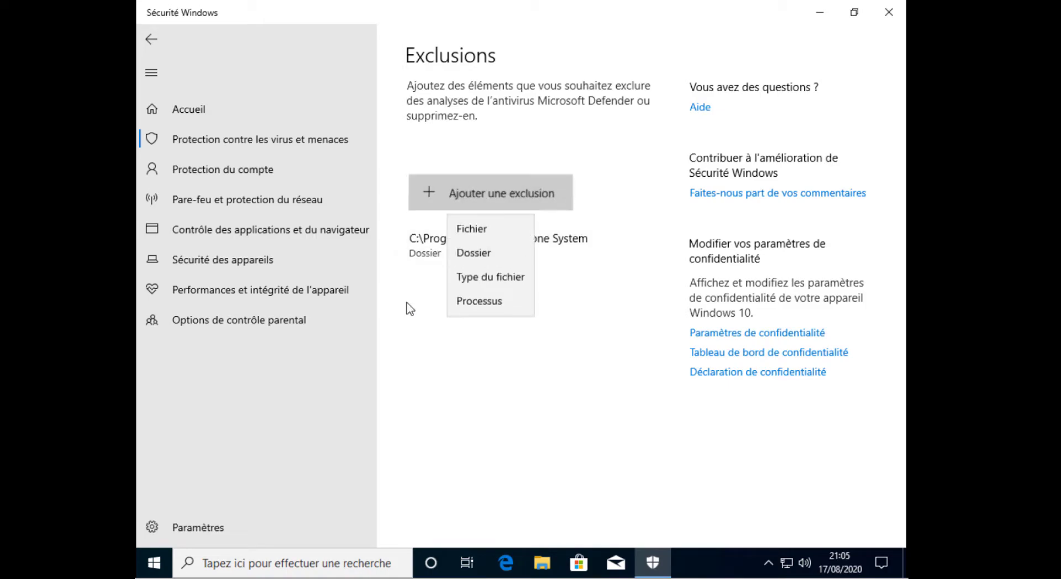
left_click(481, 258)
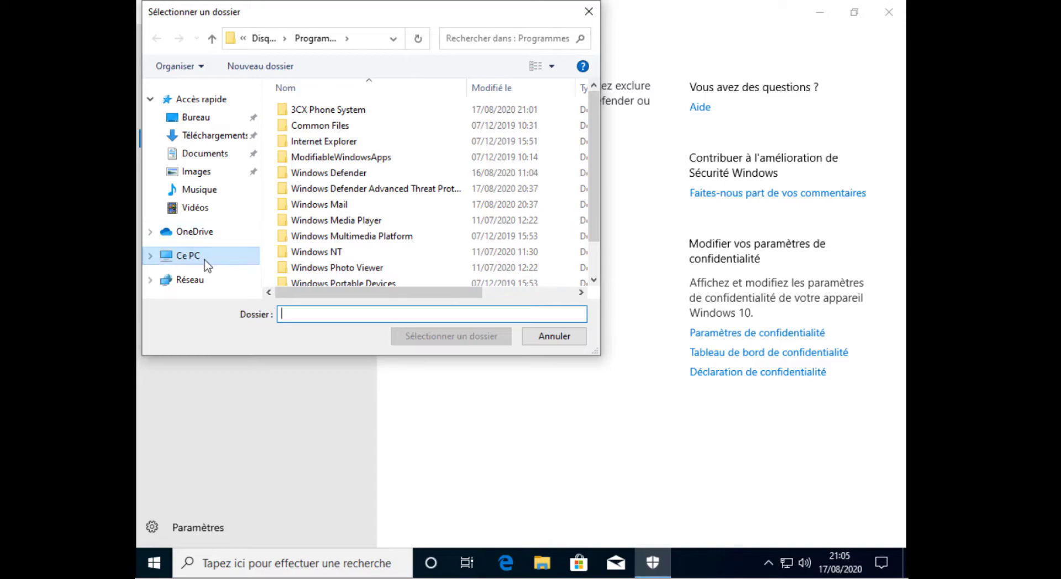
left_click(261, 38)
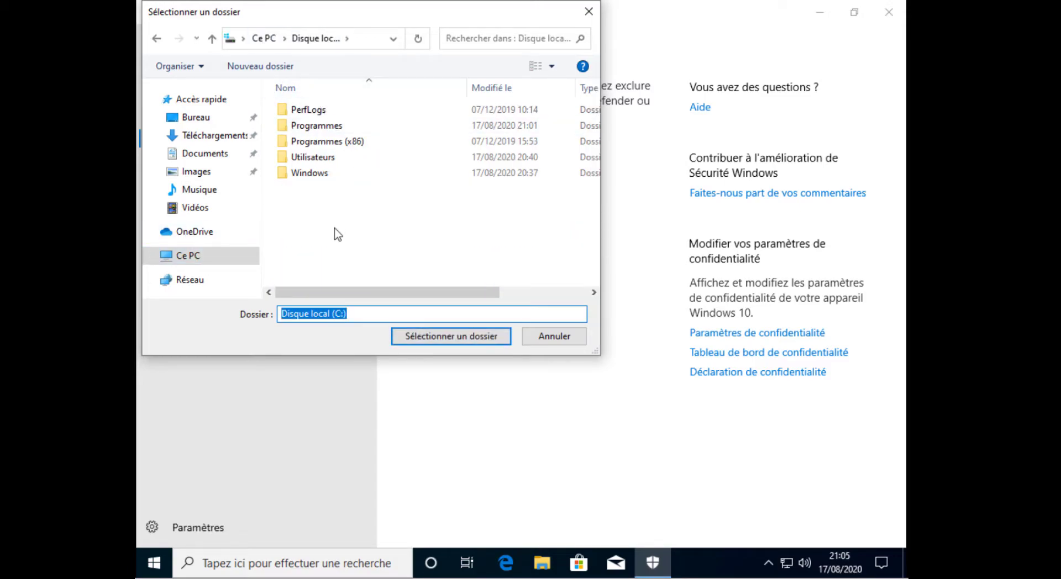
left_click(334, 228)
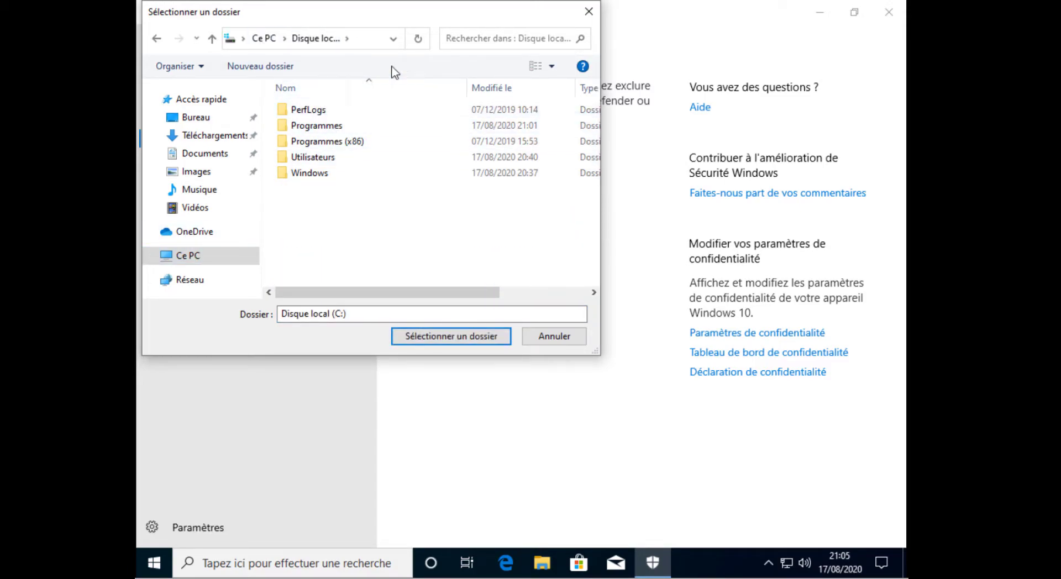
Step: Go to C:\ProgramData and select the 3CX folder as the exclusion
left_click(362, 38)
left_click(362, 40)
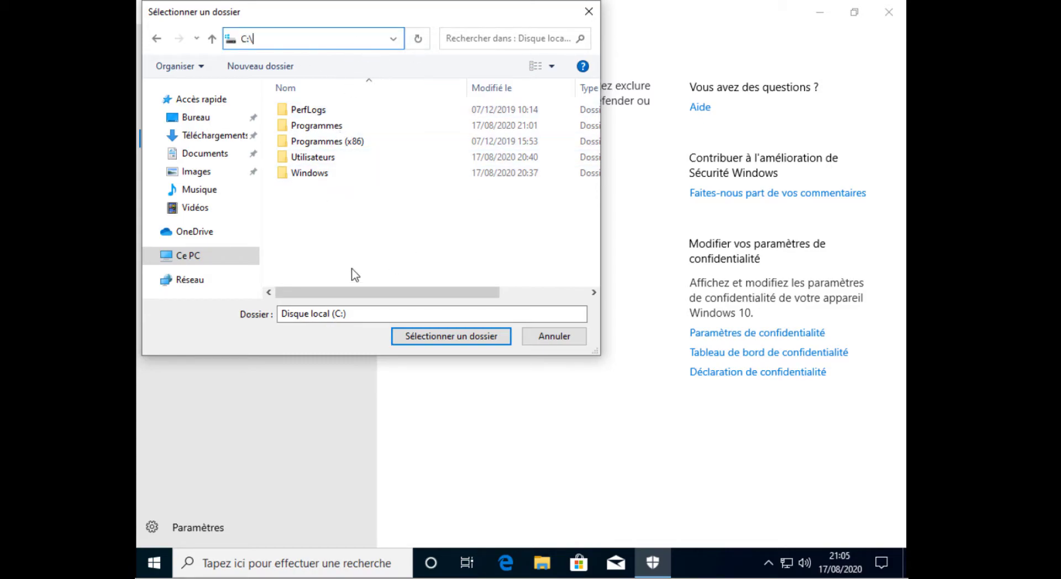
type("ProgramDa")
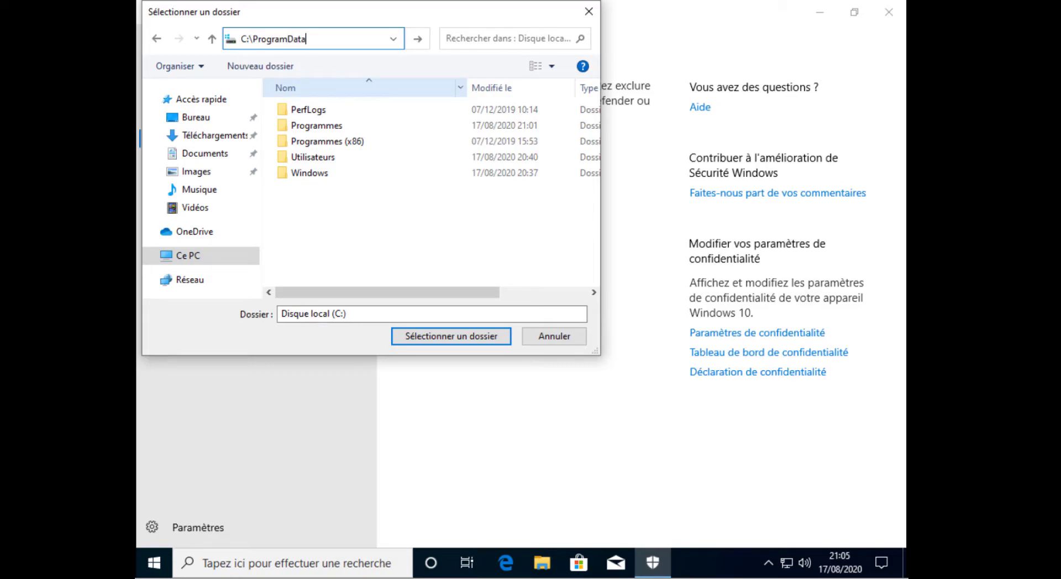
type("ta")
key("Return")
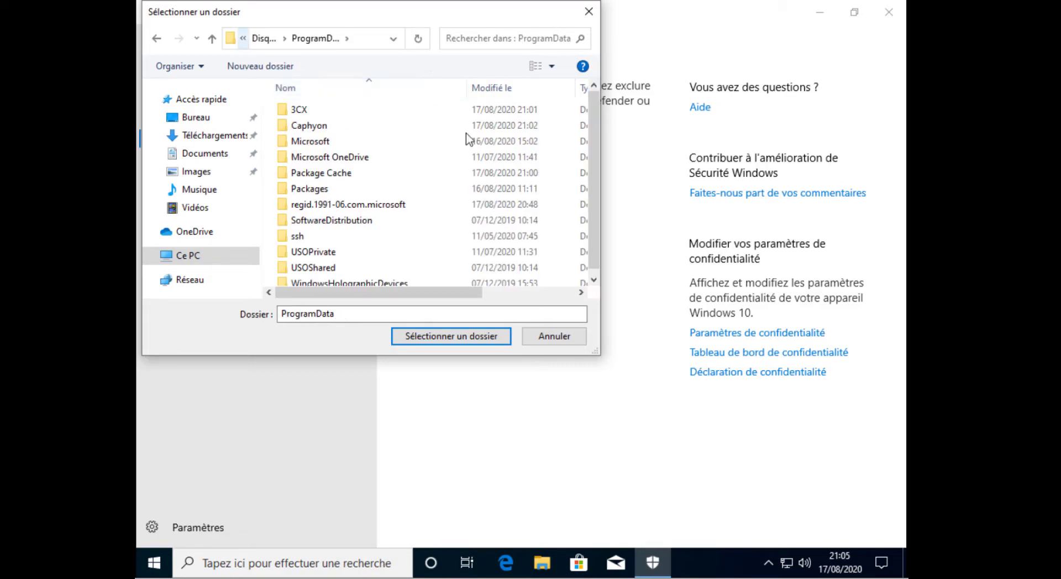
left_click(340, 113)
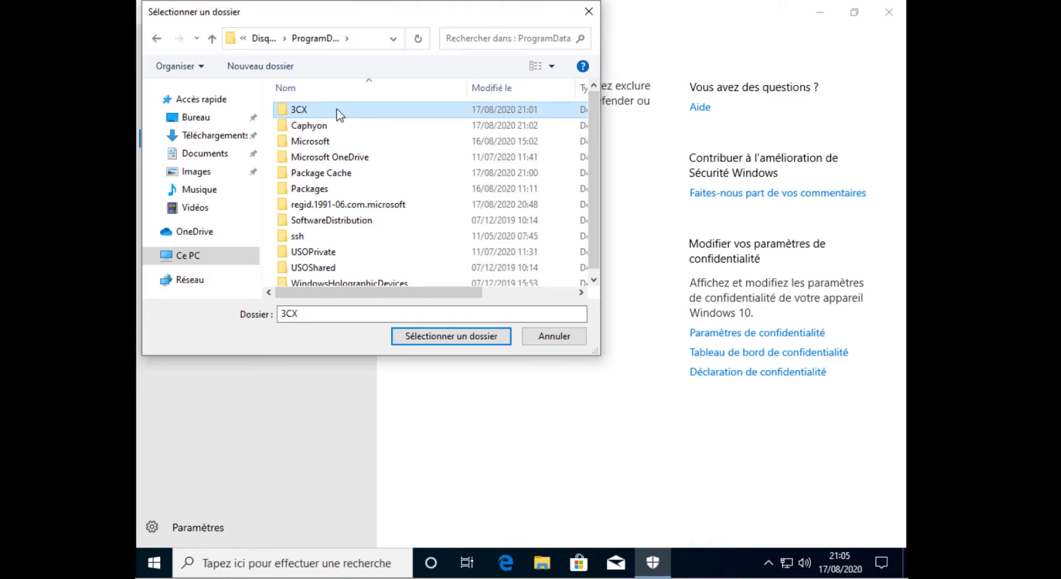
left_click(456, 338)
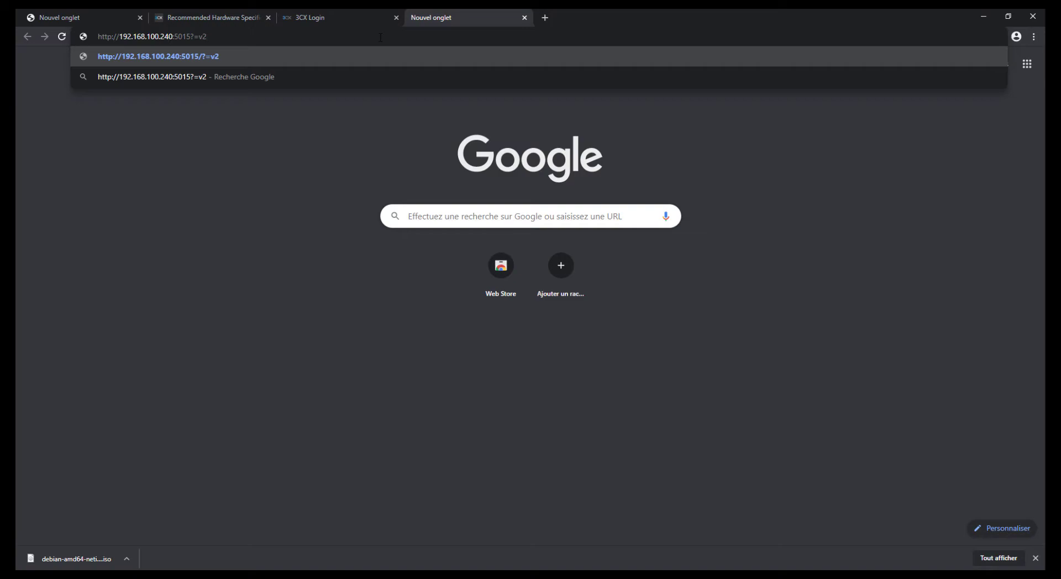
Step: Load the 3CX configuration page, dismiss the translation prompt, and switch the wizard to French
key("Return")
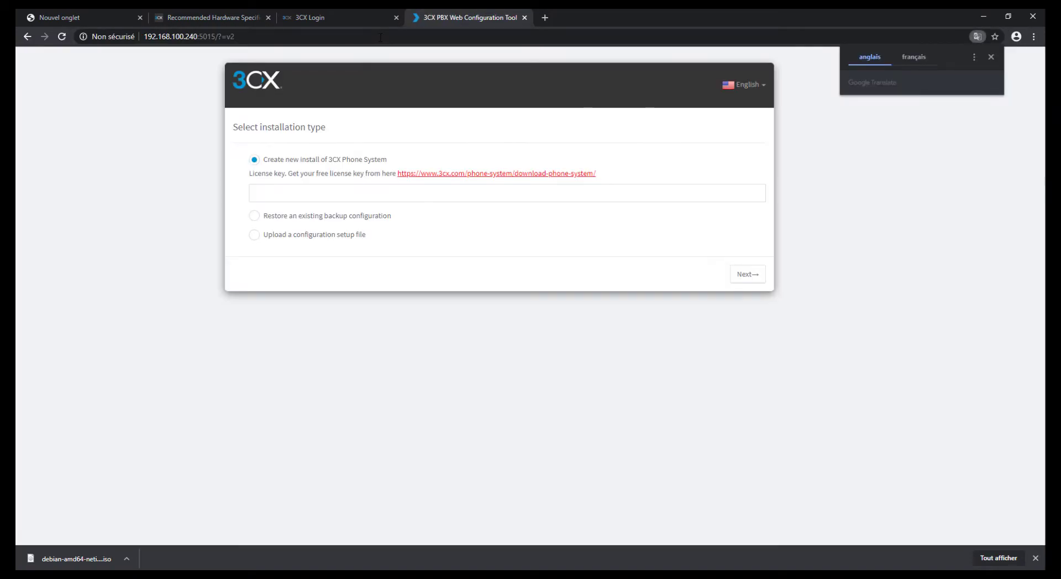
left_click(467, 97)
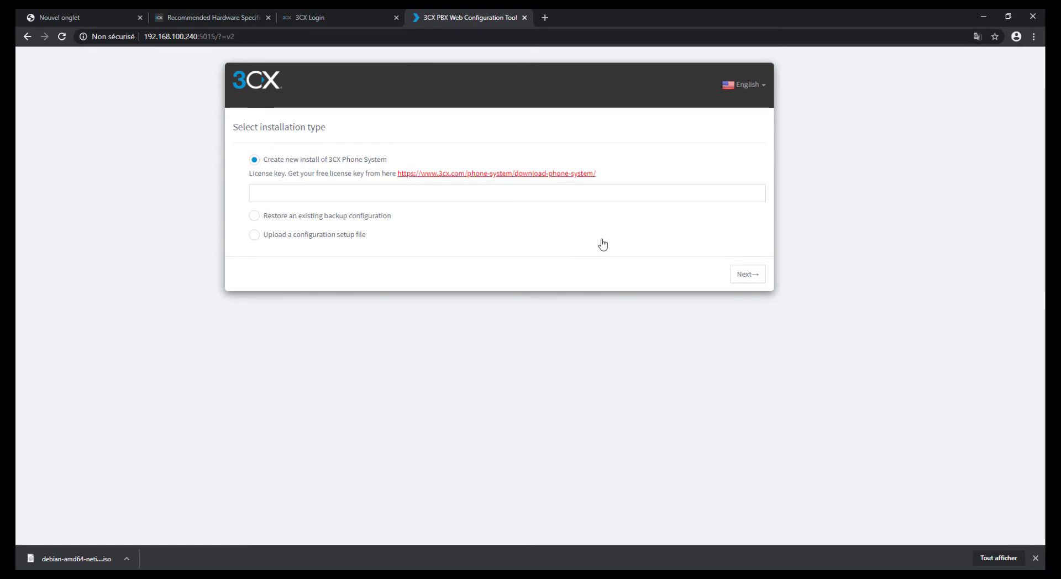
left_click(746, 85)
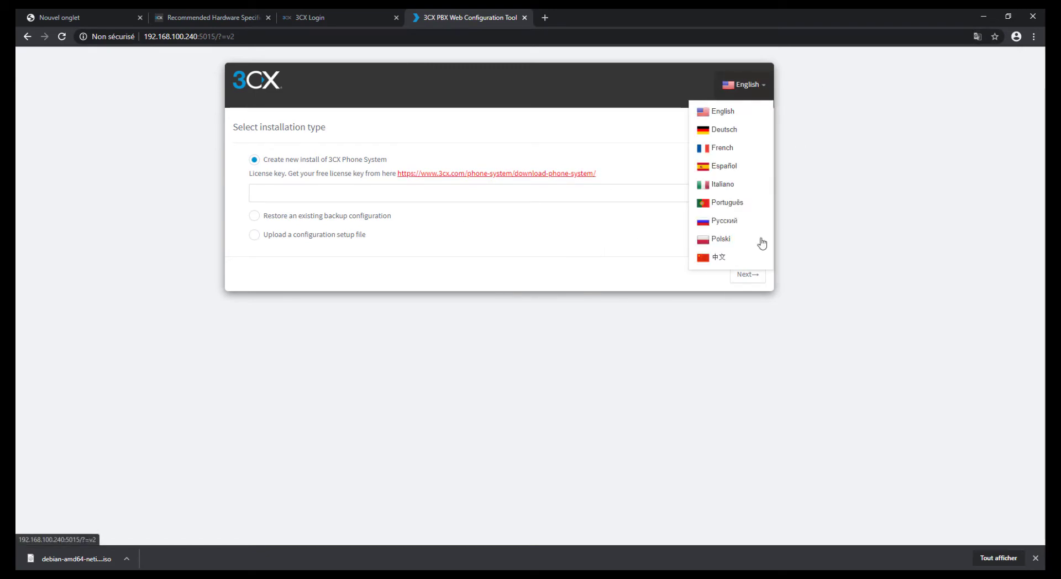
left_click(727, 147)
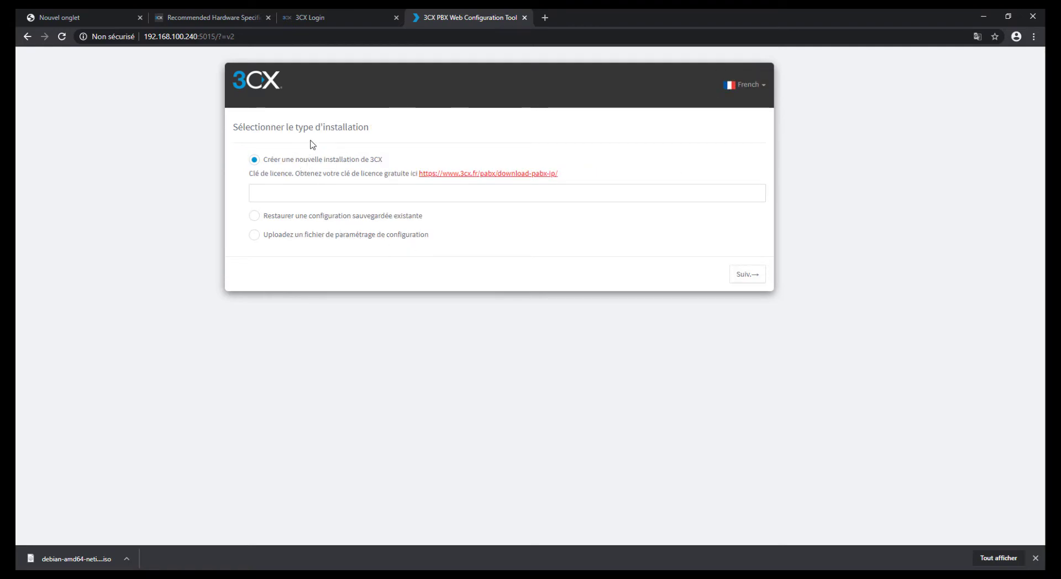
Step: Review the installation options: new install, restore from backup, and upload a configuration file
left_click_drag(379, 165, 273, 185)
left_click(270, 192)
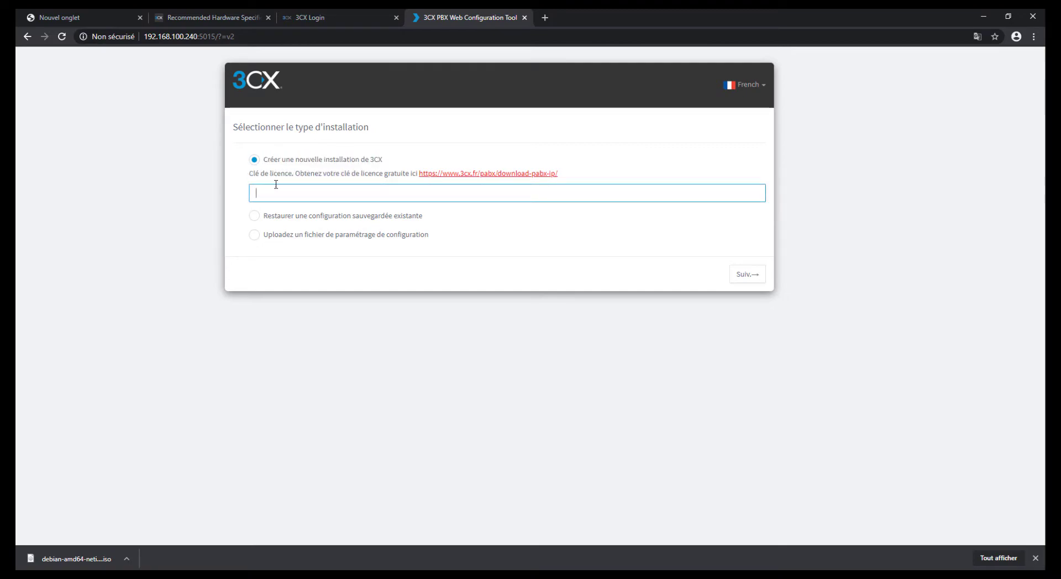
left_click(300, 175)
left_click_drag(308, 174, 367, 171)
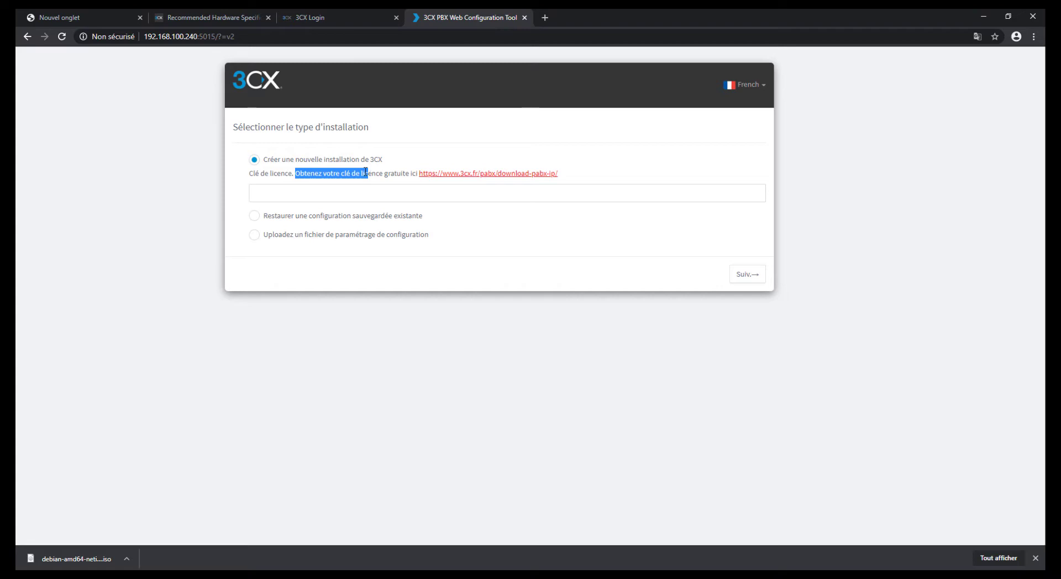
left_click(379, 173)
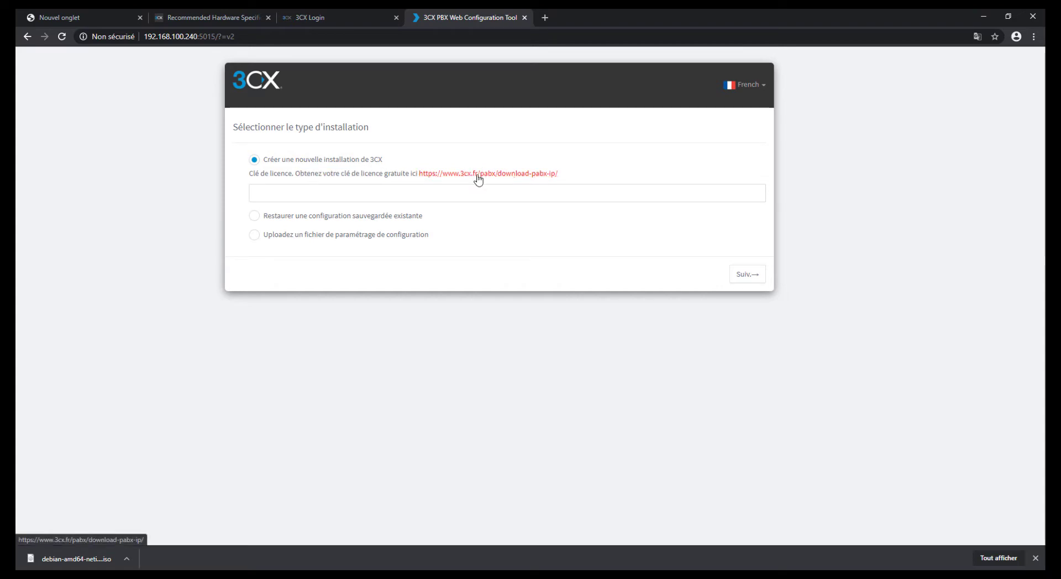
left_click_drag(337, 174, 410, 175)
left_click(399, 187)
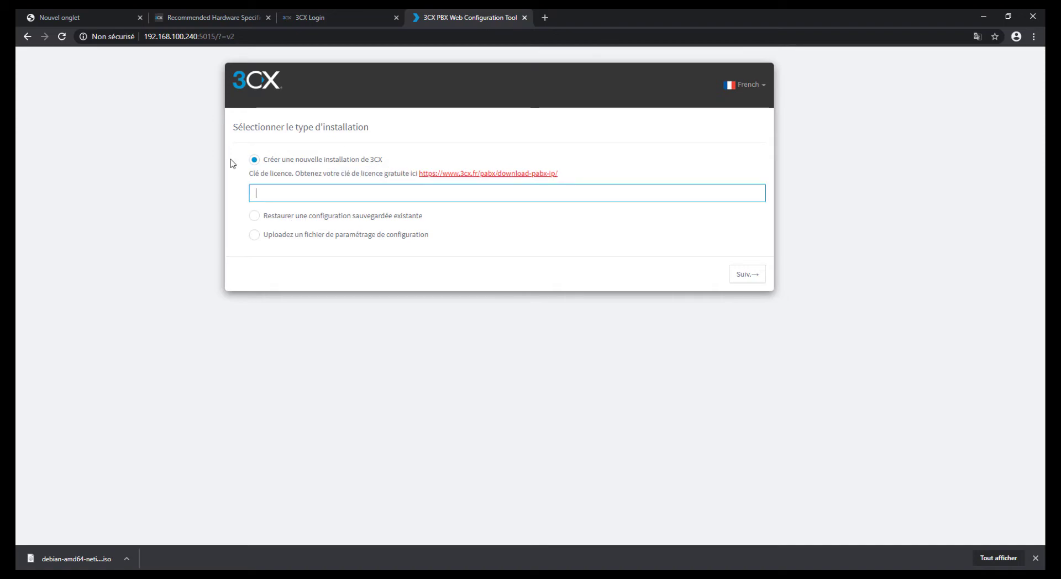
left_click(293, 215)
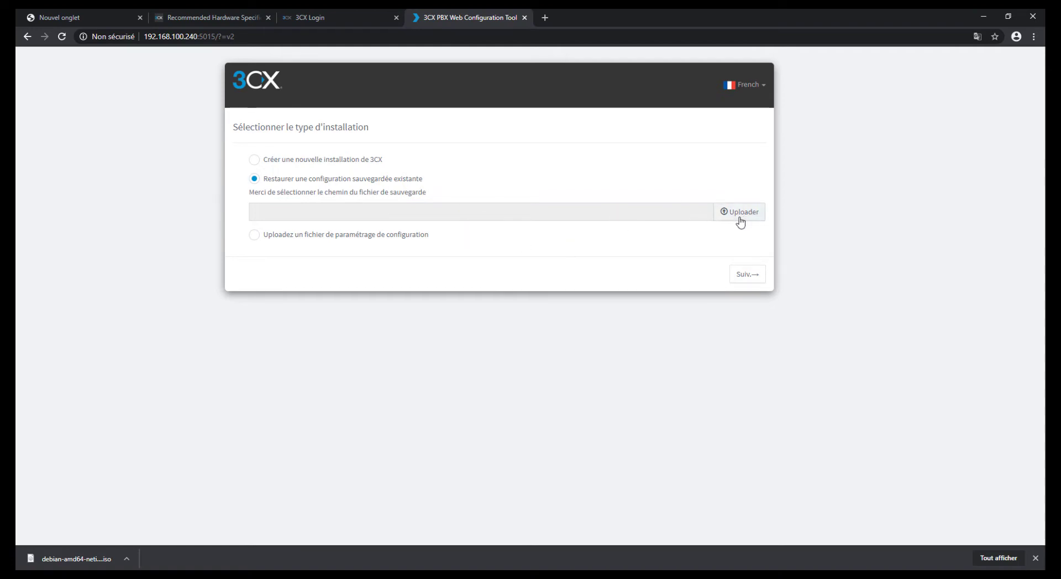
mouse_move(442, 193)
left_mouse_down()
mouse_move(241, 195)
mouse_move(431, 203)
left_mouse_up()
left_click(299, 234)
Step: Choose 'Créer une nouvelle installation', paste the licence key, and continue
left_click(280, 160)
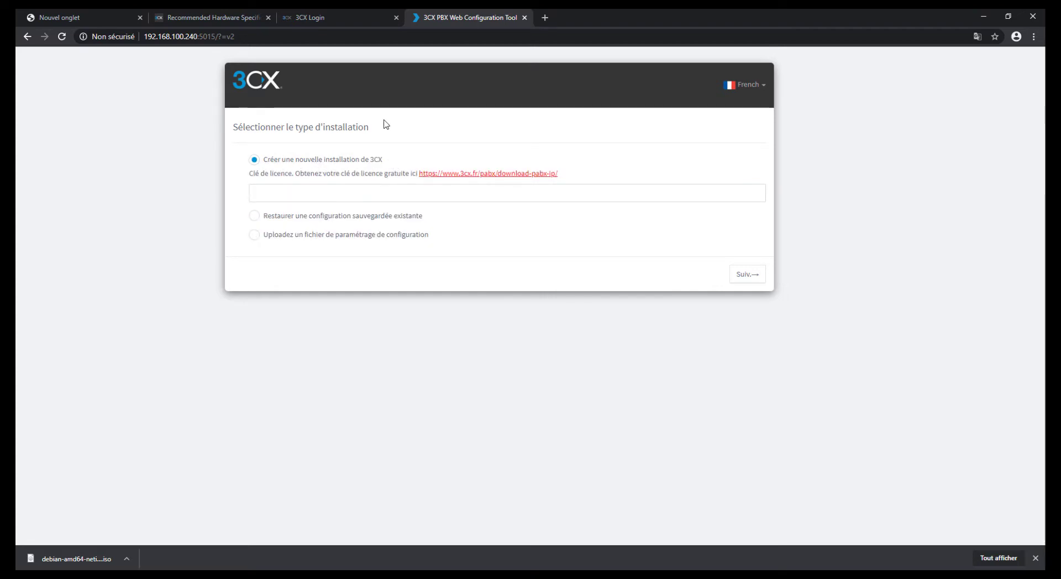
left_click(329, 188)
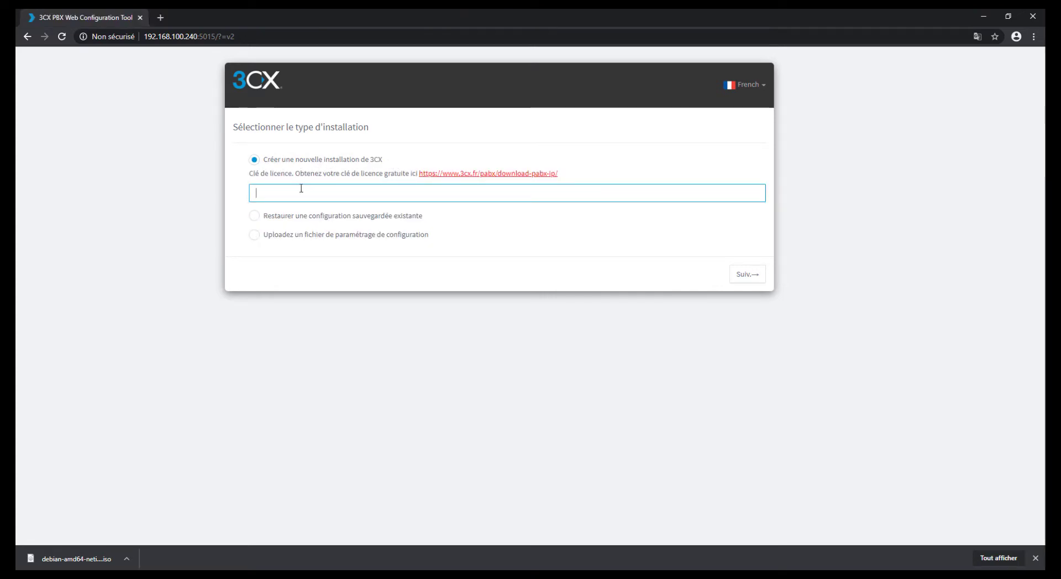
key("ctrl+v")
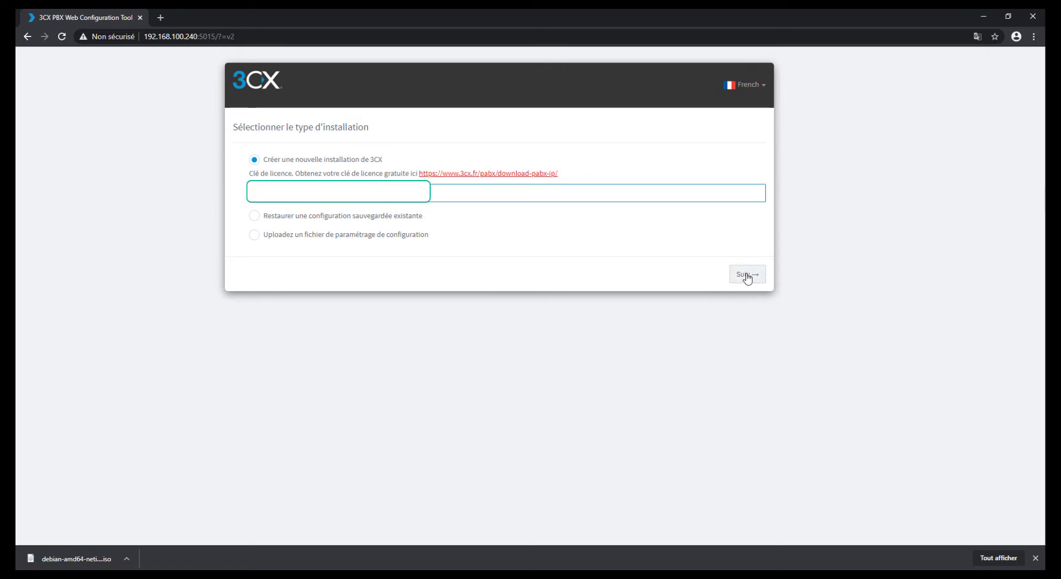
left_click(746, 275)
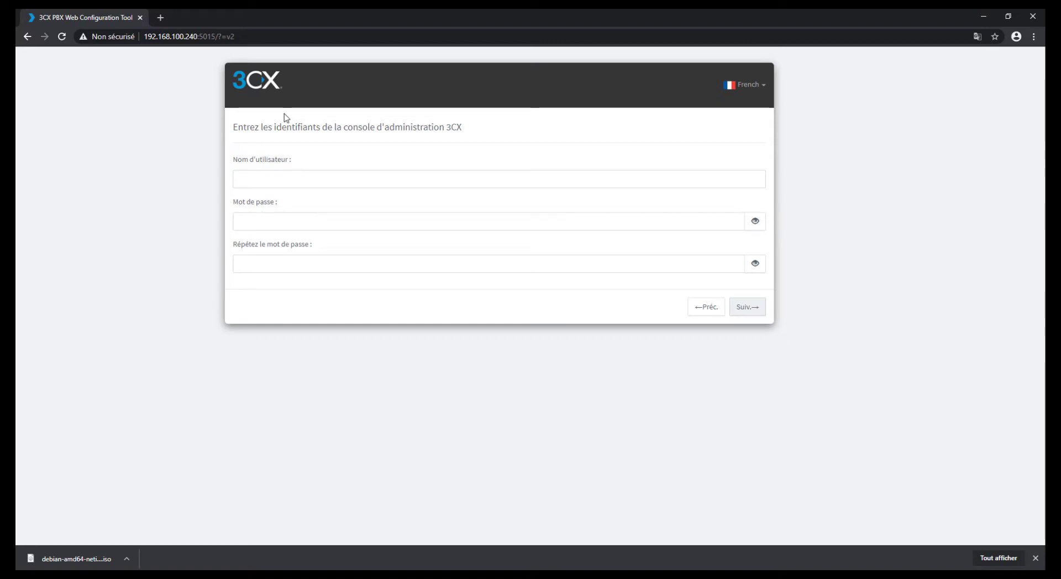
Step: Enter the admin console username and a first password attempt
left_click(347, 182)
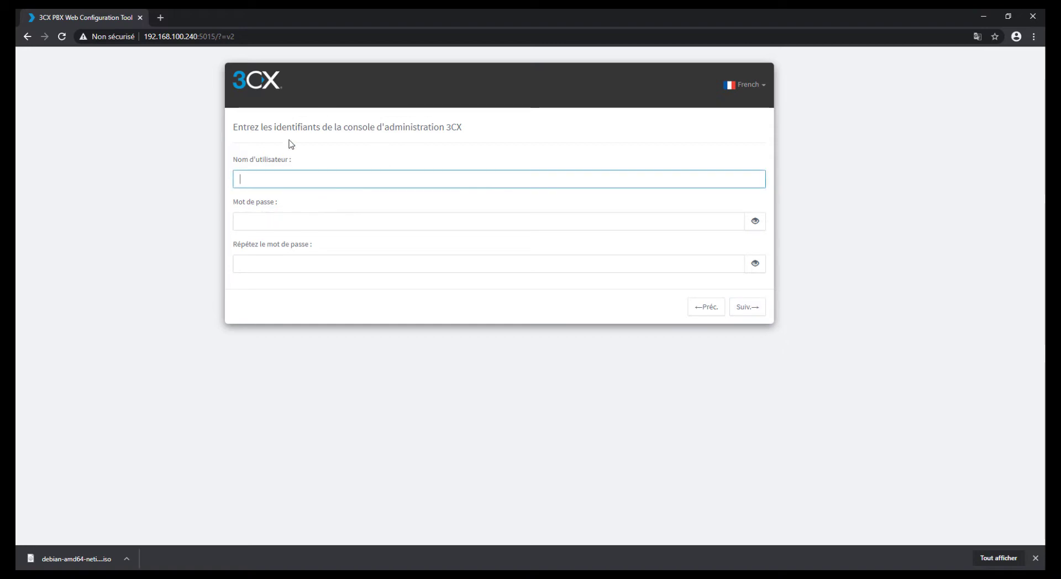
left_click_drag(239, 128, 472, 131)
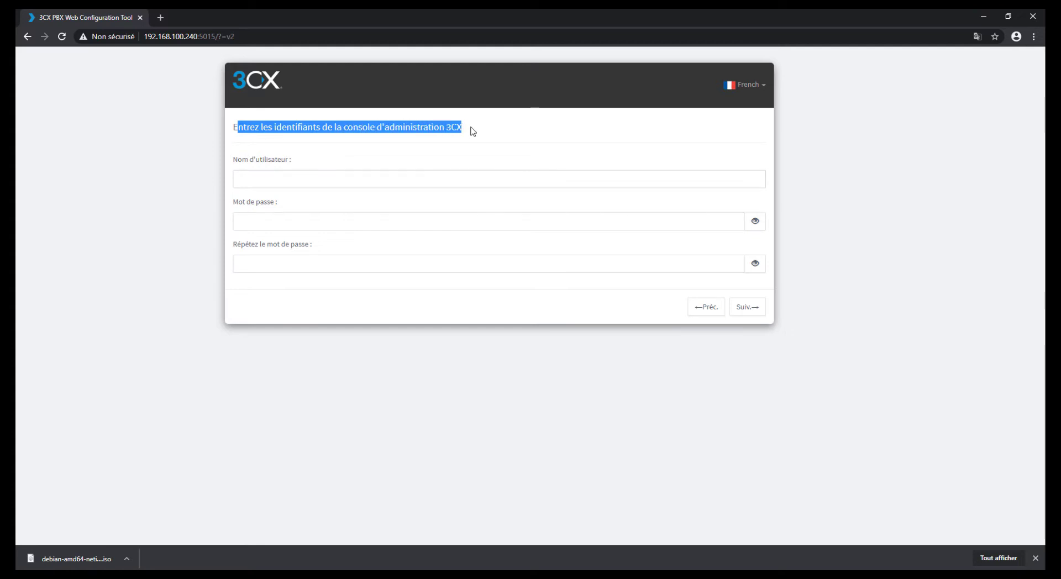
left_click(462, 150)
left_click(335, 180)
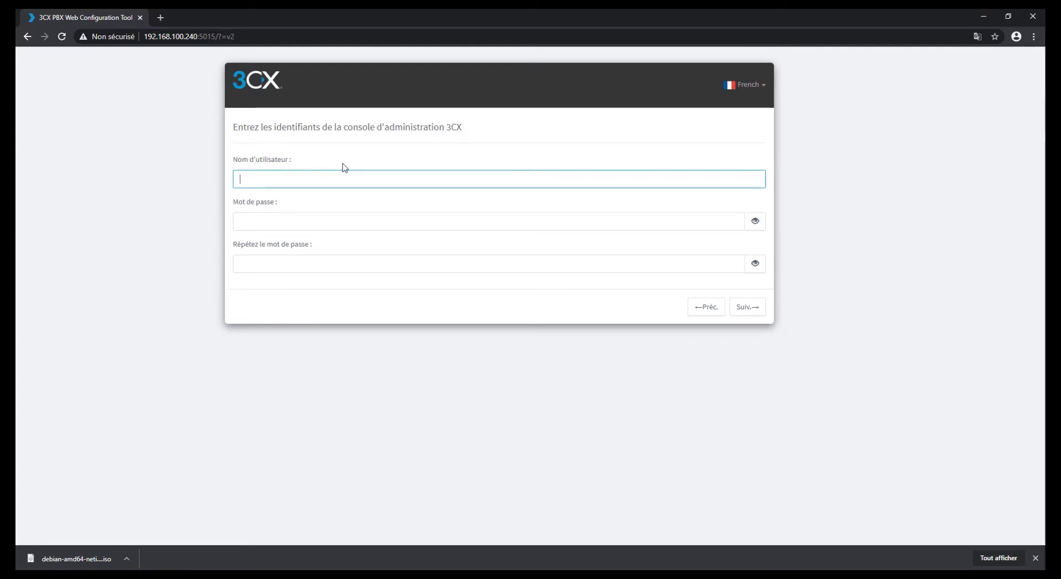
type("shupsi")
key("Tab")
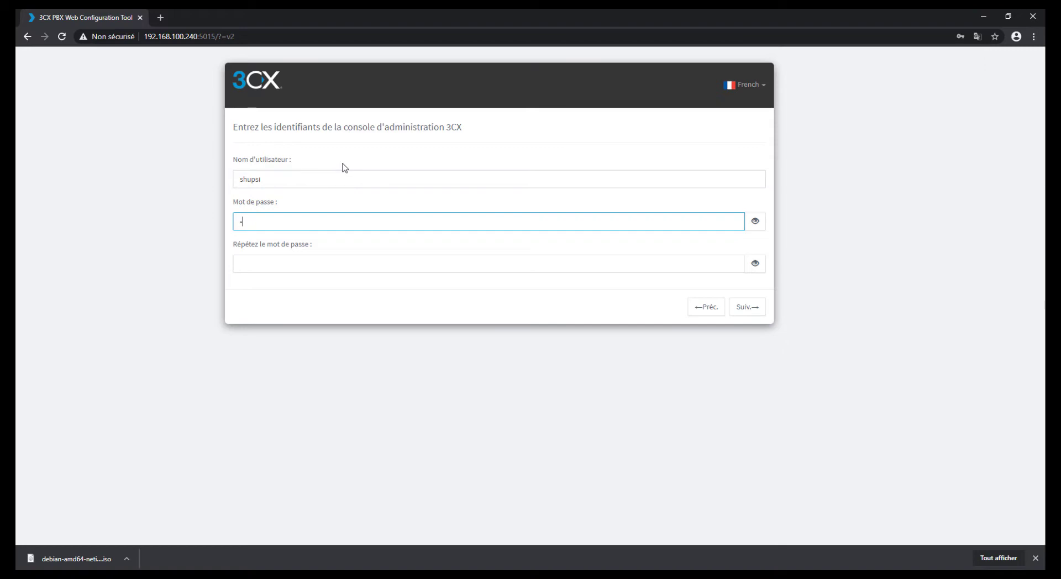
key("Tab")
type("•")
Step: Retype a 10+ character password after the rule error, submit, and accept the detected public IP
left_click(335, 295)
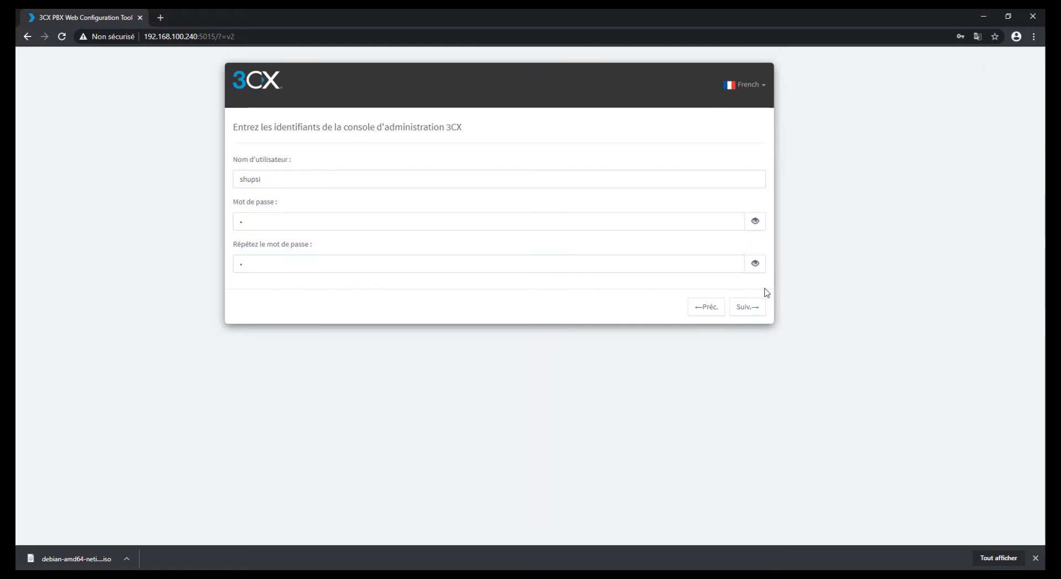
left_click(749, 307)
left_click_drag(380, 239, 682, 239)
left_click(485, 252)
left_click(616, 263)
left_click(298, 219)
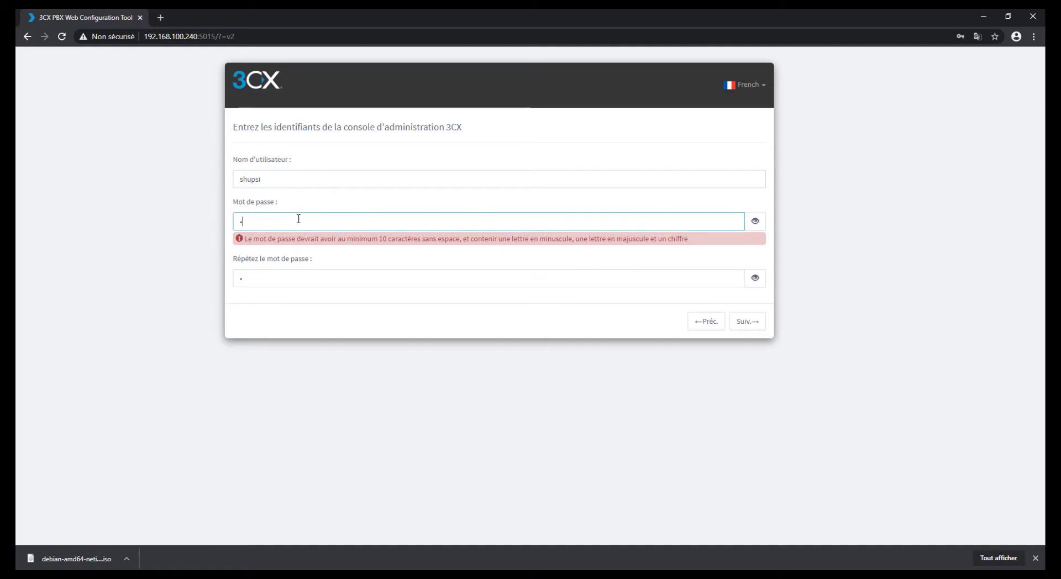
type("••••••••••••")
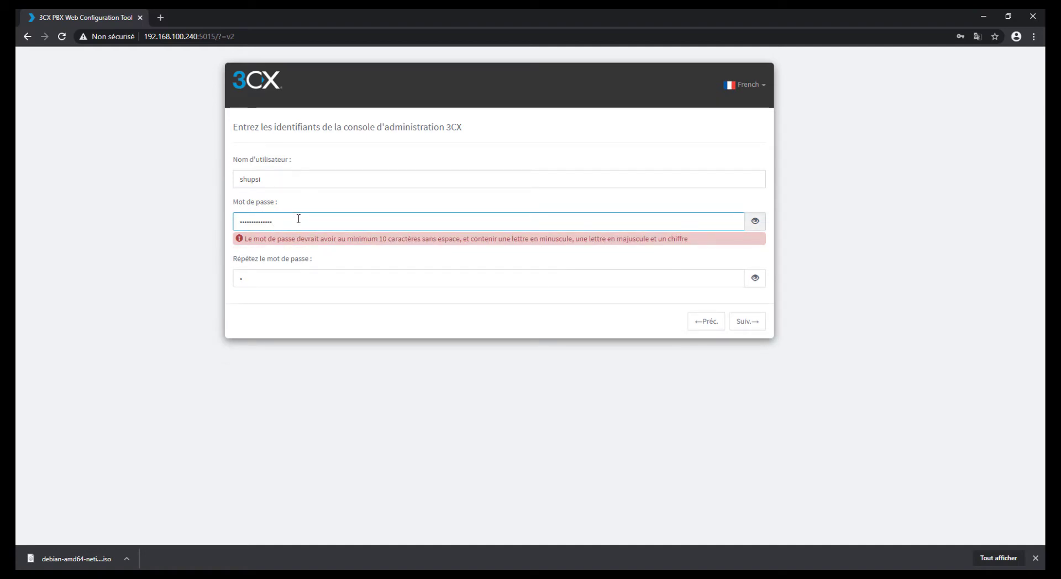
key("Tab")
key("BackSpace")
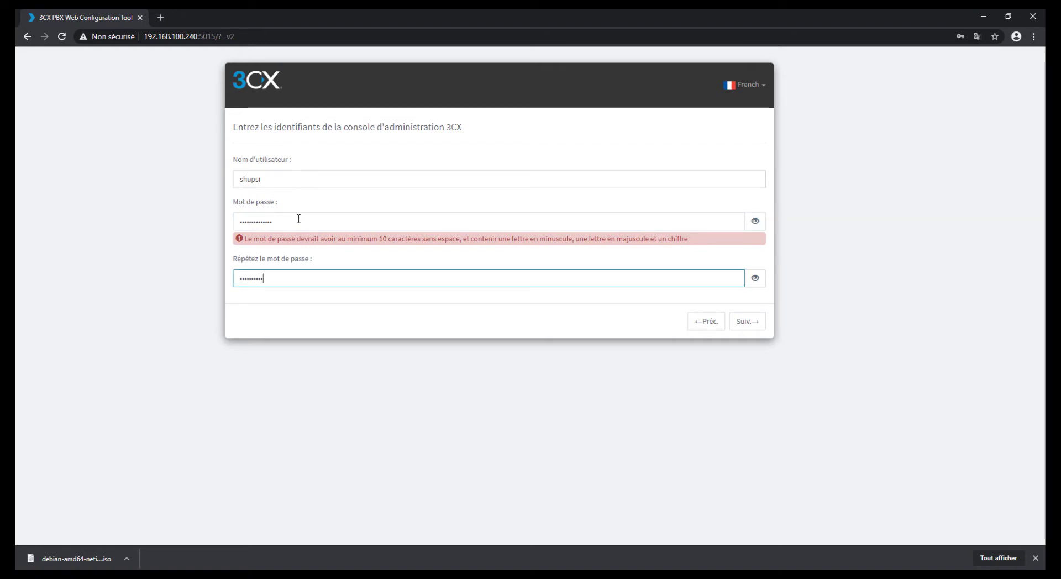
left_click(747, 322)
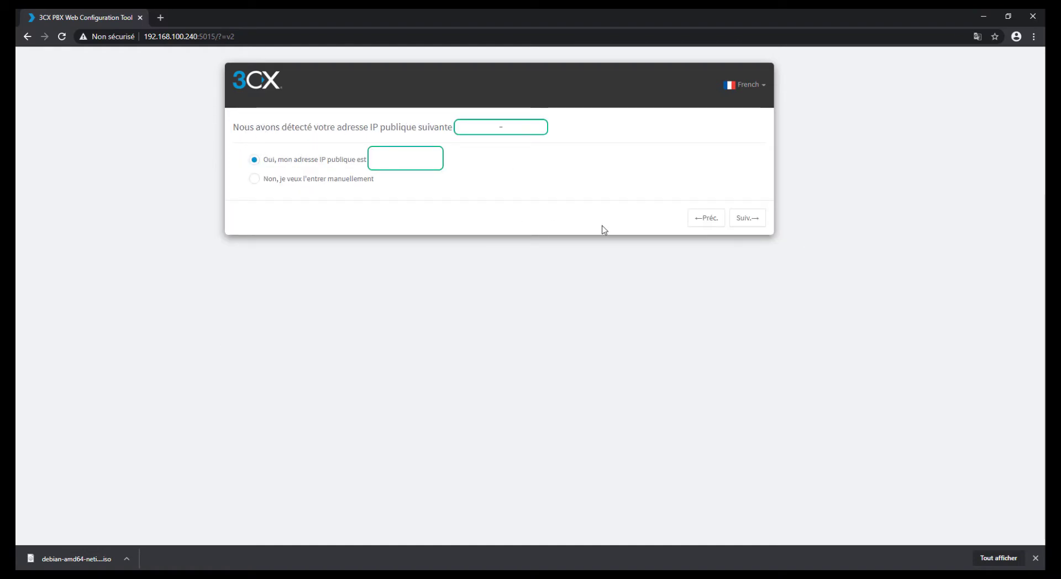
left_click_drag(525, 137, 361, 133)
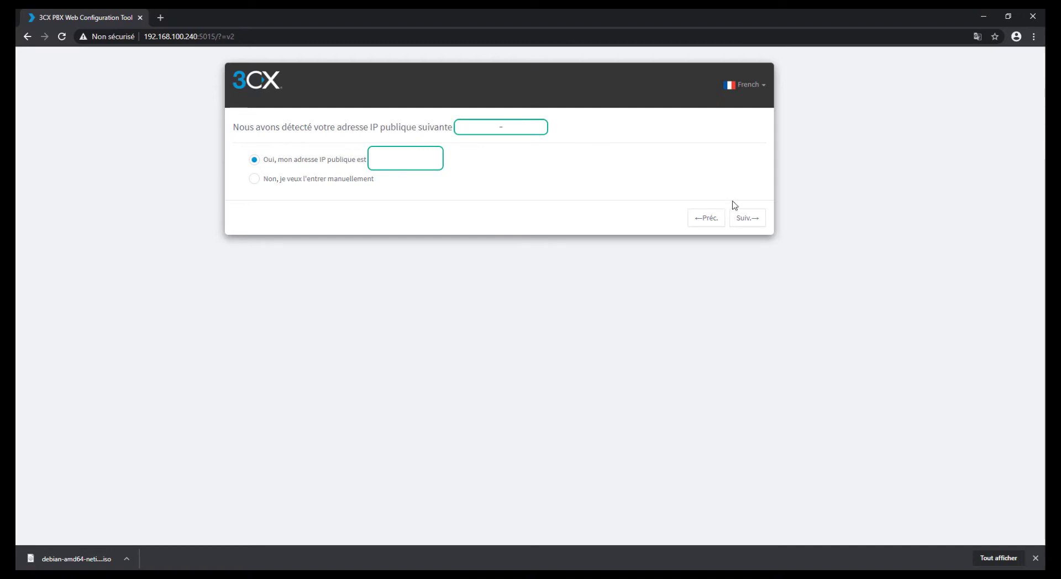
left_click(739, 220)
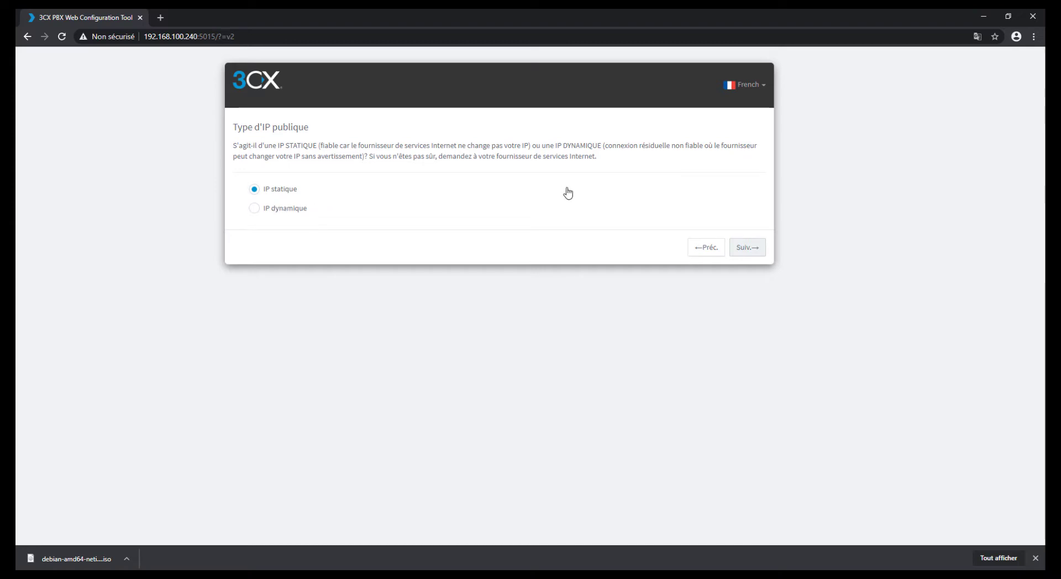
Step: Keep IP statique, then inspect the FQDN name field and its Africa / 3cx.co.za suffix options
left_click(744, 248)
left_click(304, 184)
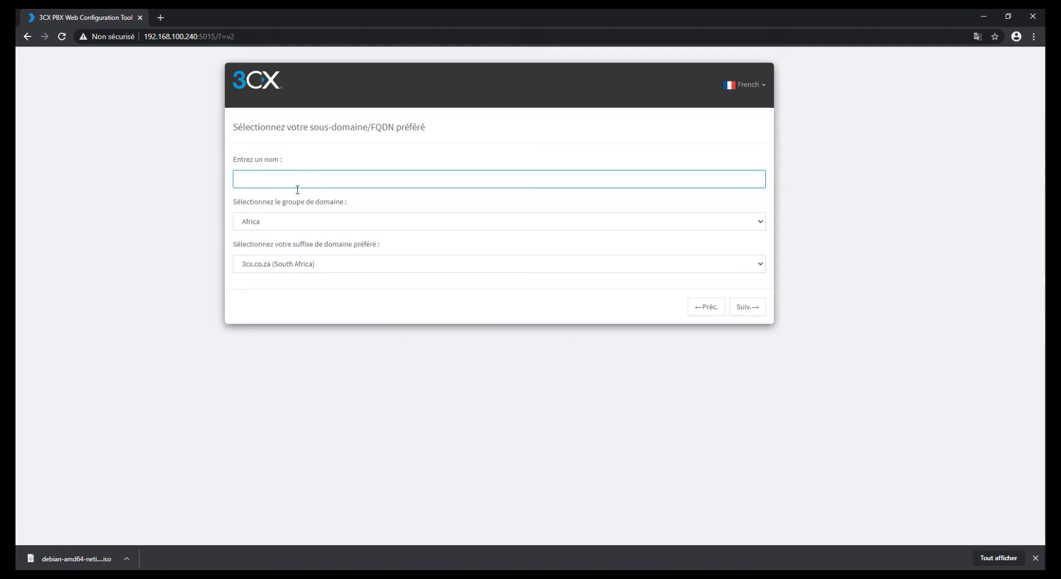
left_click(349, 262)
left_click(341, 265)
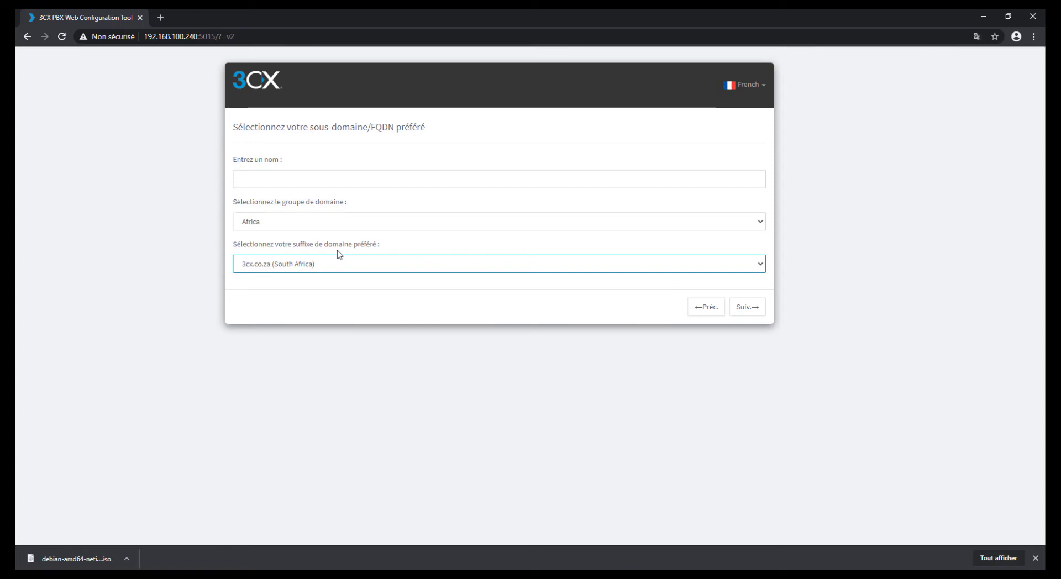
left_click(297, 170)
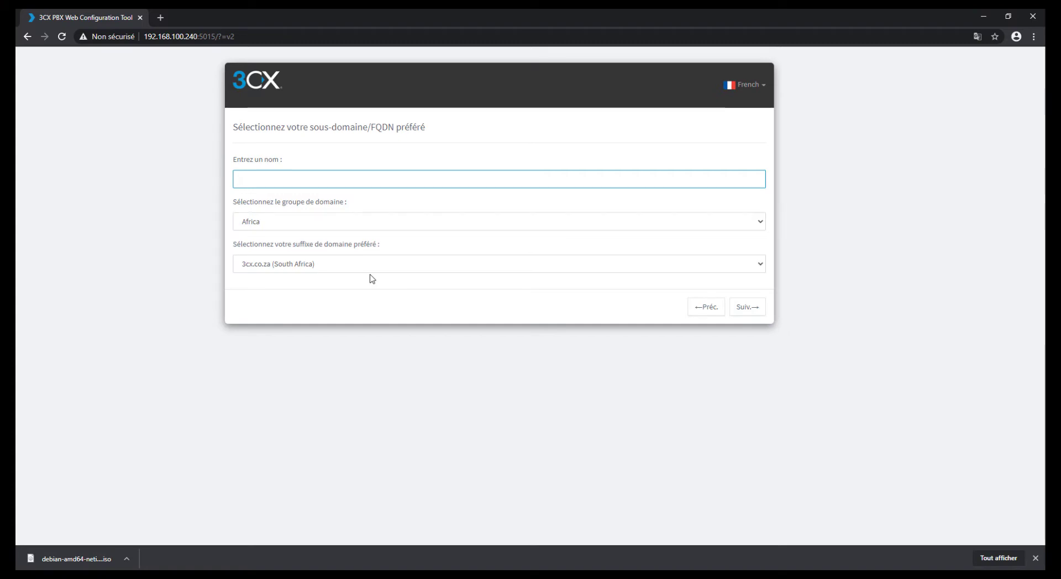
left_click(378, 292)
left_click(385, 263)
left_click(344, 301)
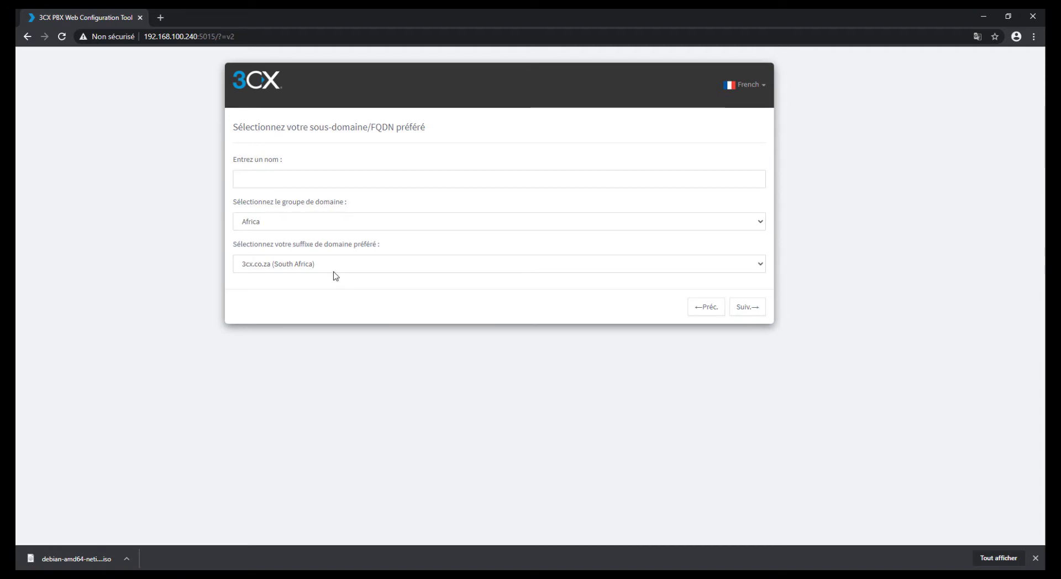
left_click(271, 175)
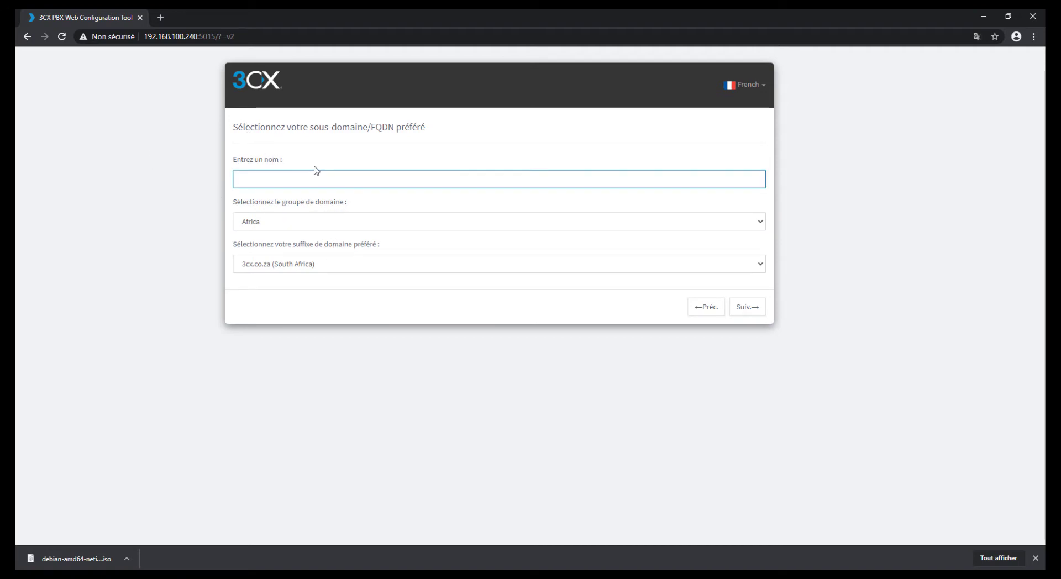
Step: Name the PBX 'shuosi' under the Europe group with the my3cx.fr (France) suffix
type("shuo")
type("si")
left_click(293, 222)
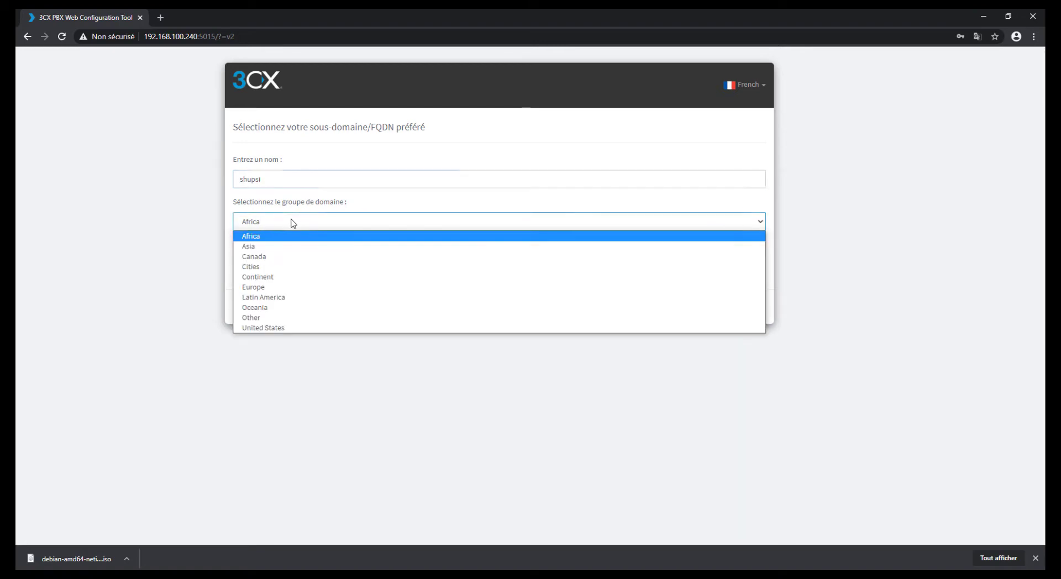
left_click(276, 287)
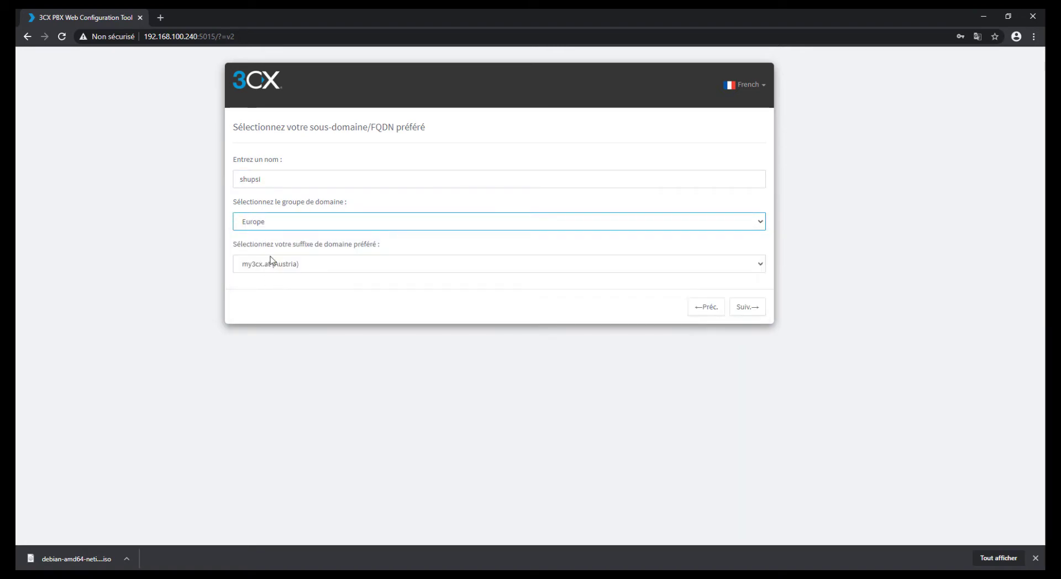
left_click(304, 265)
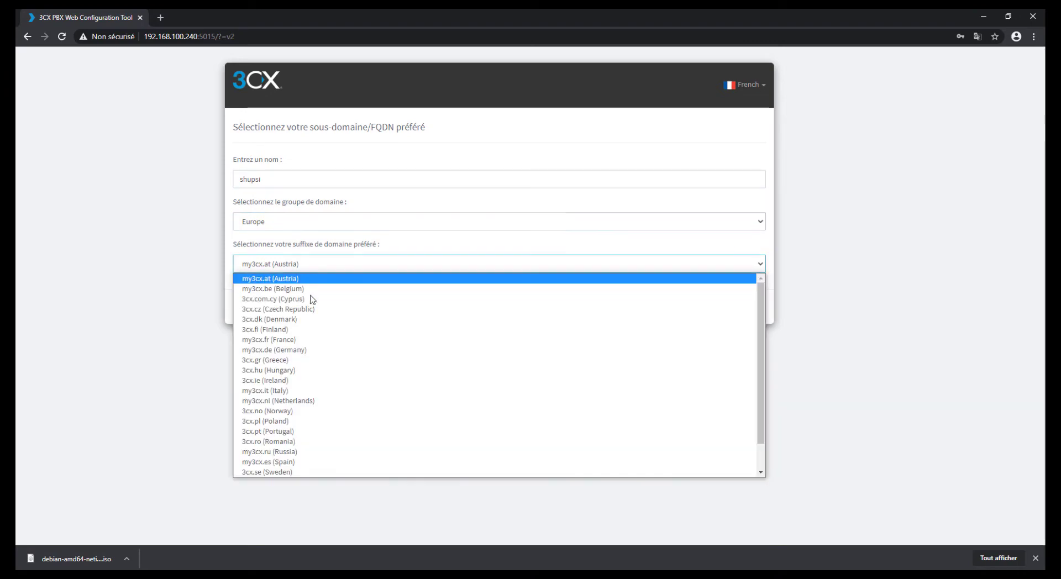
left_click(281, 346)
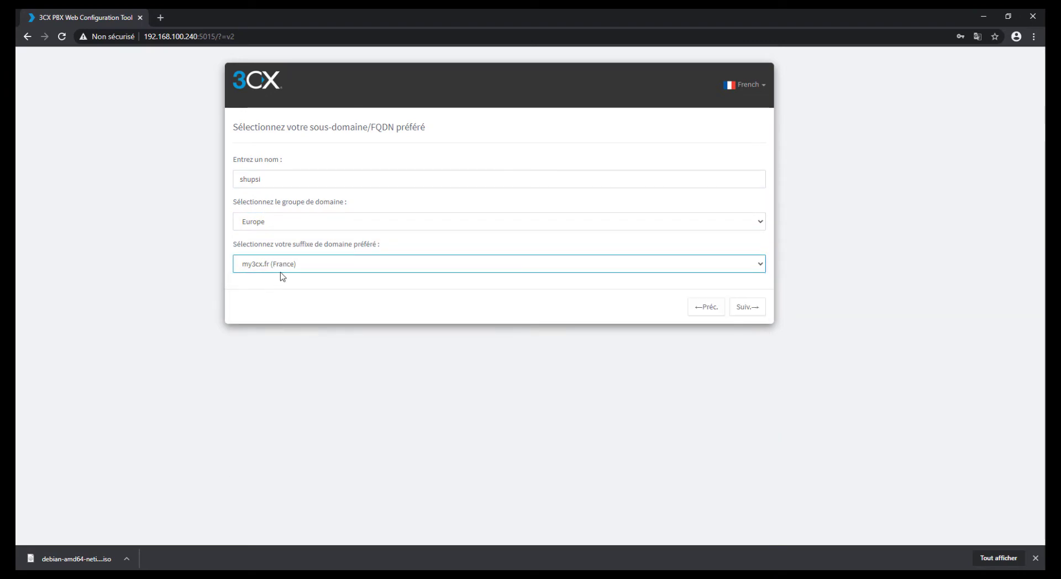
left_click(749, 309)
left_click_drag(271, 180, 225, 184)
left_click(733, 288)
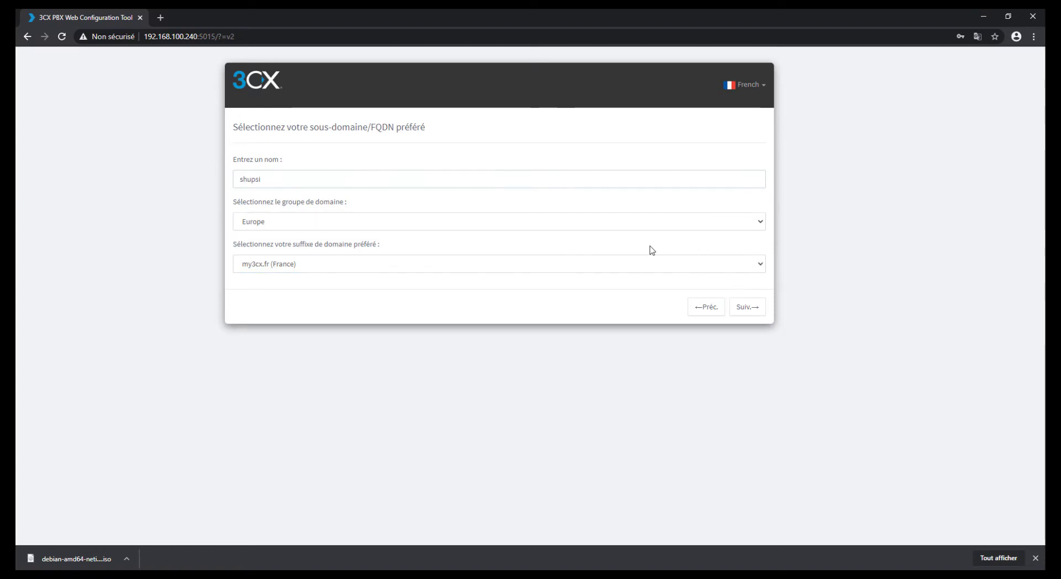
left_click(748, 307)
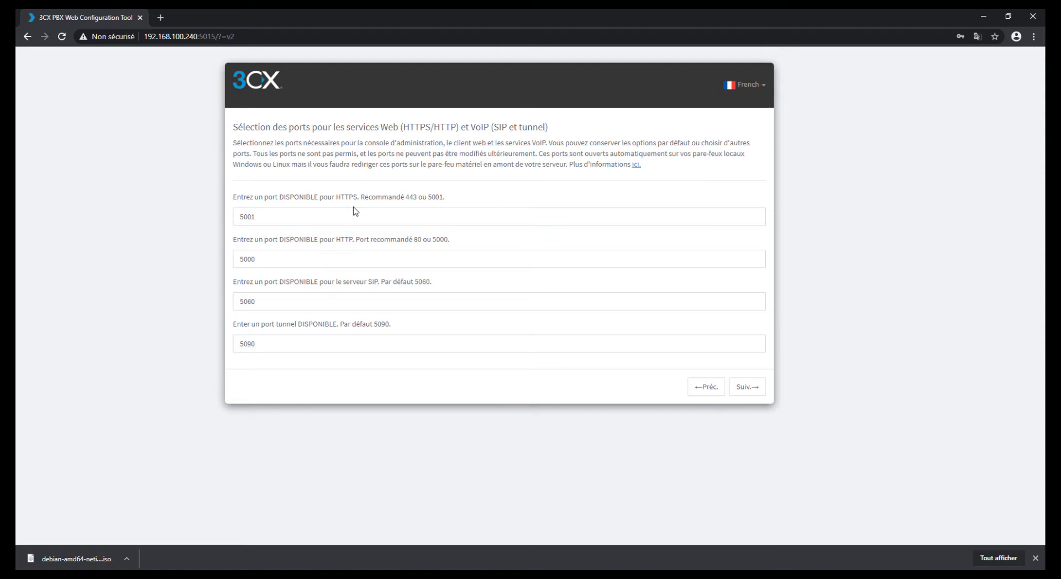
Step: Review the HTTPS 5001, HTTP 5000, SIP 5060 and tunnel 5090 ports and keep the defaults
left_click(355, 216)
left_click(285, 263)
left_click(287, 298)
left_click(296, 344)
left_click(301, 301)
left_click(303, 260)
left_click(304, 218)
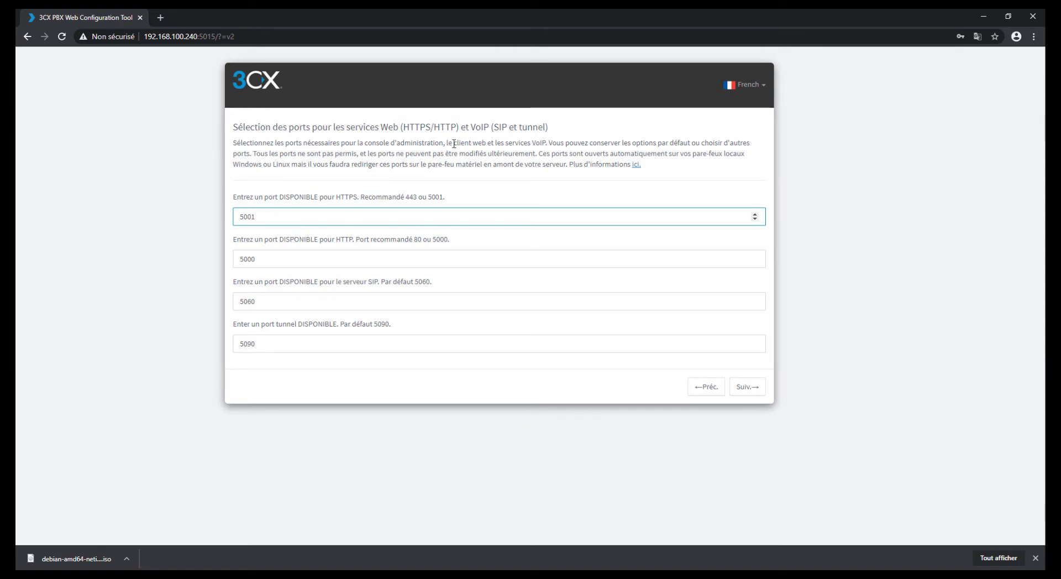
left_click_drag(417, 218, 216, 241)
key("Tab")
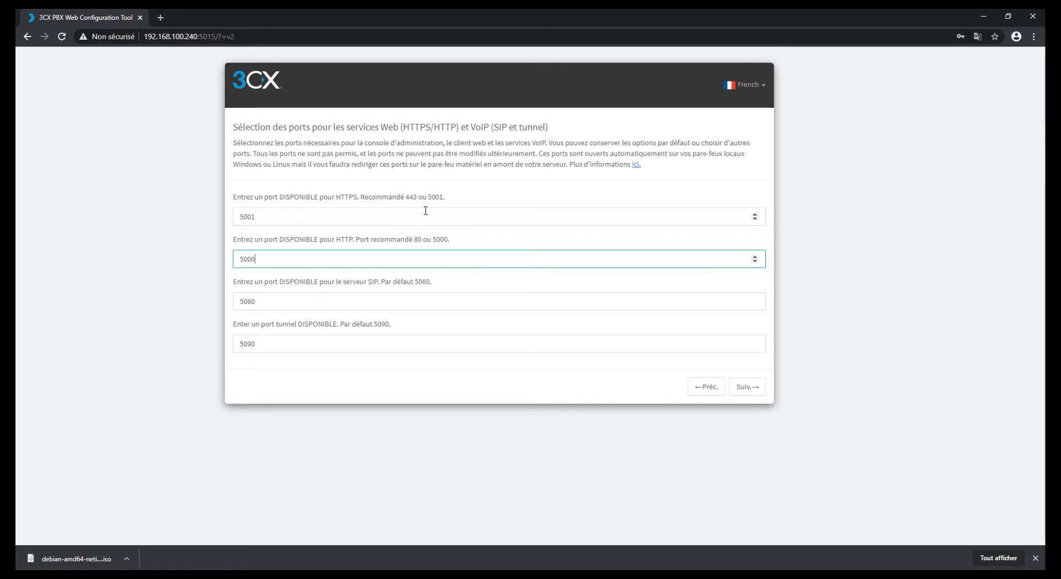
left_click(747, 387)
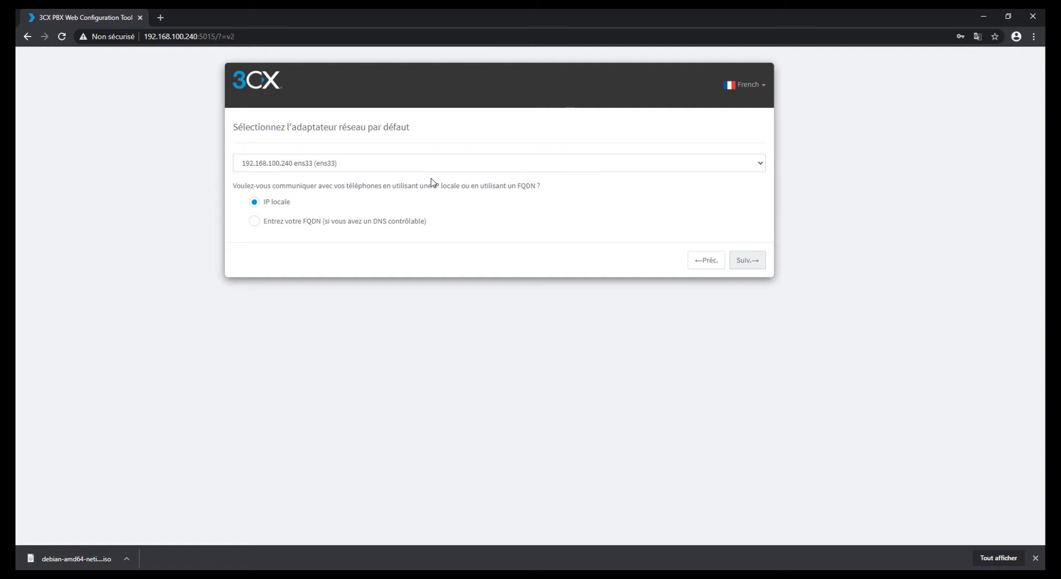
Step: Keep the 192.168.100.240 (ens33) network adapter as the default
left_click(308, 164)
left_click(311, 175)
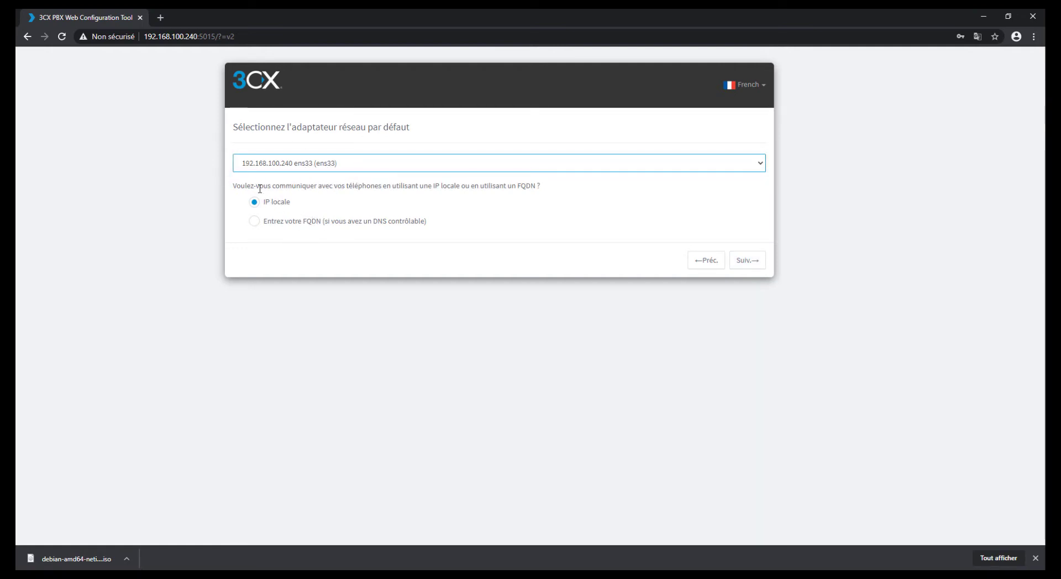
left_click_drag(237, 186, 547, 188)
left_click(552, 213)
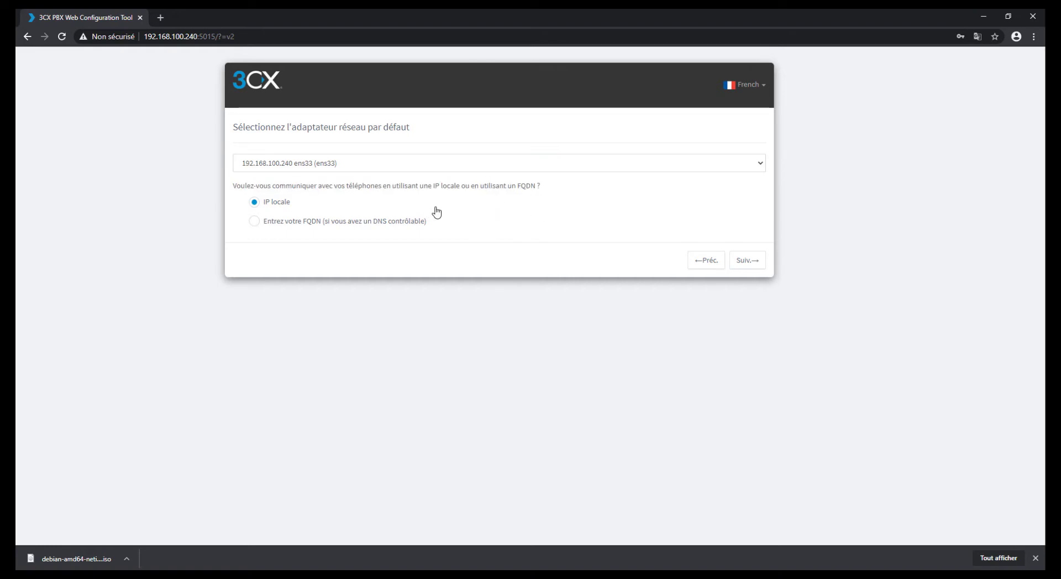
Step: Choose IP locale instead of FQDN for phone communication and submit
left_click(292, 223)
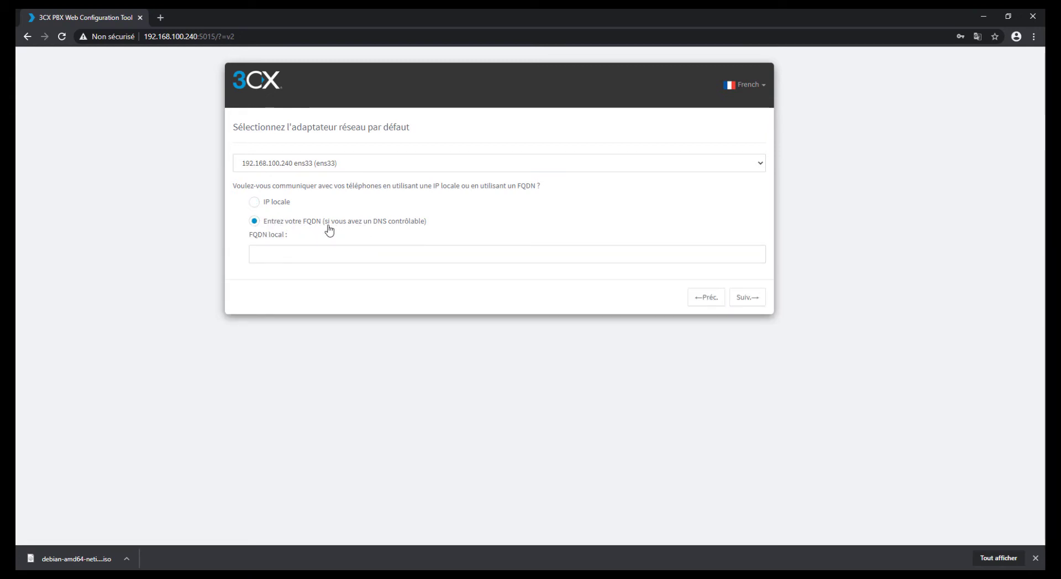
left_click(282, 203)
left_click(386, 221)
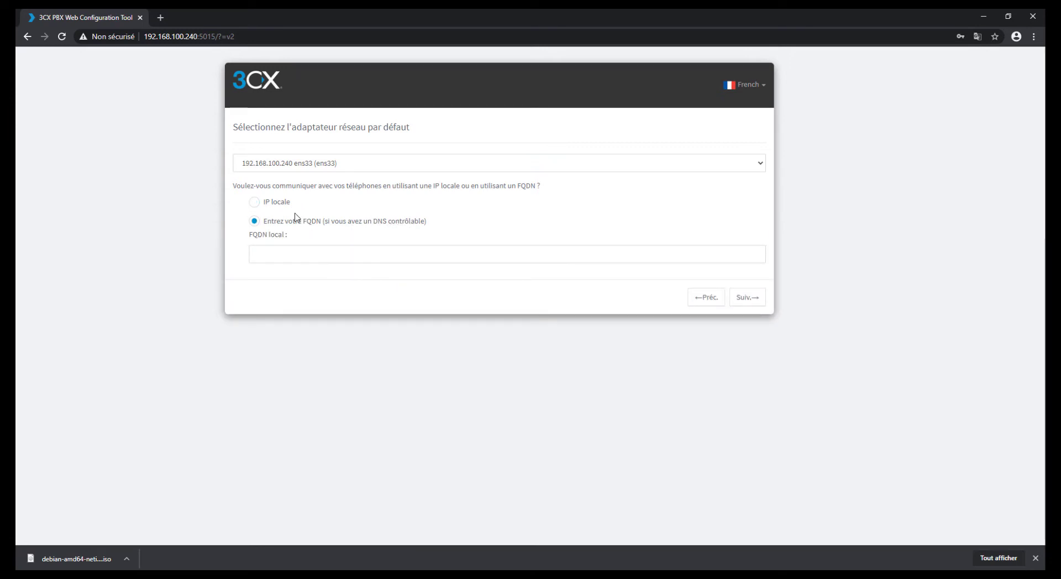
left_click(275, 205)
left_click(276, 223)
left_click(273, 203)
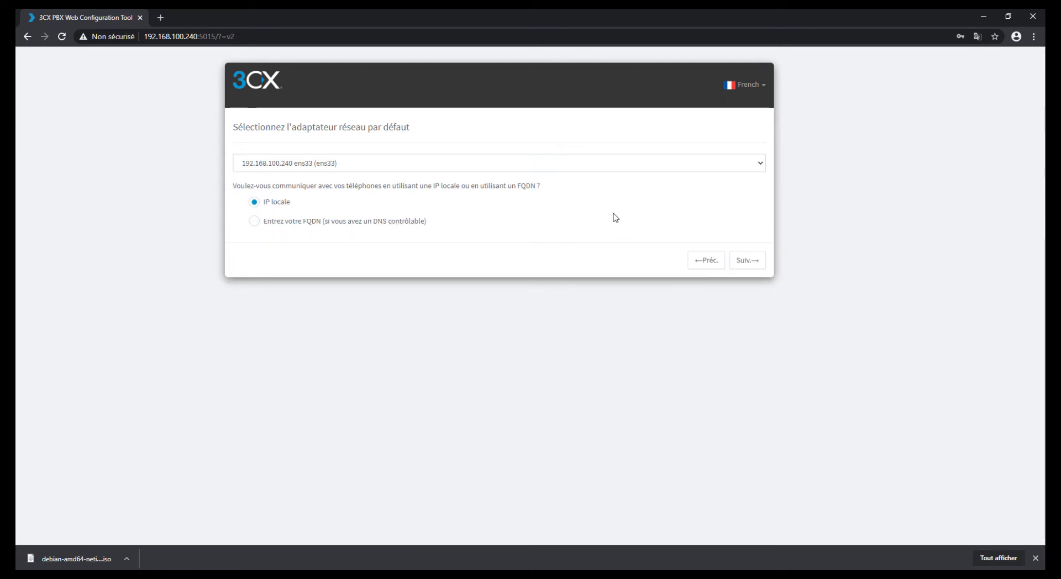
left_click(746, 261)
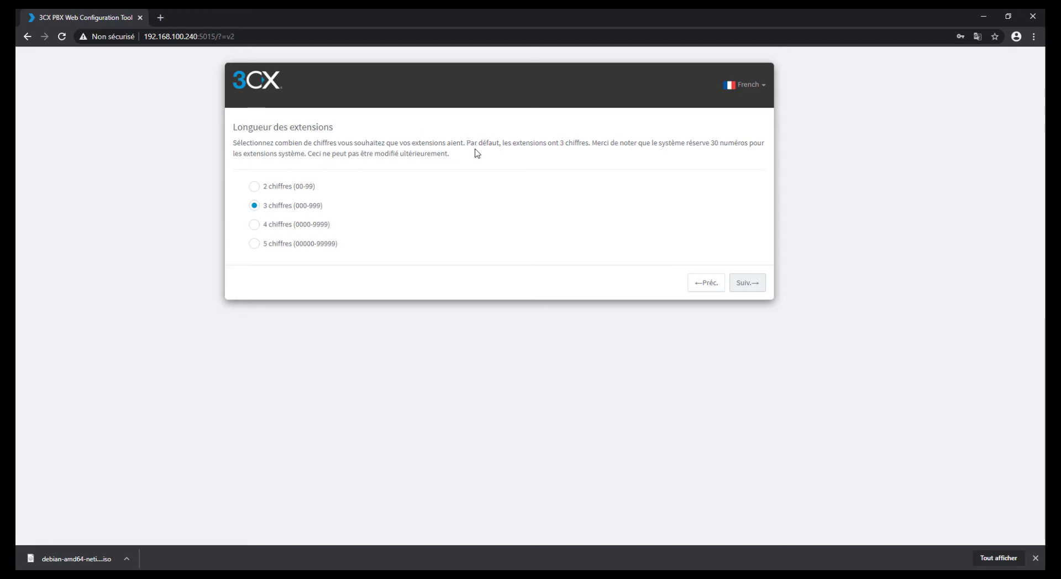
Step: Make extensions 2 digits long (00-99) and move on to the admin e-mail page
left_click(255, 188)
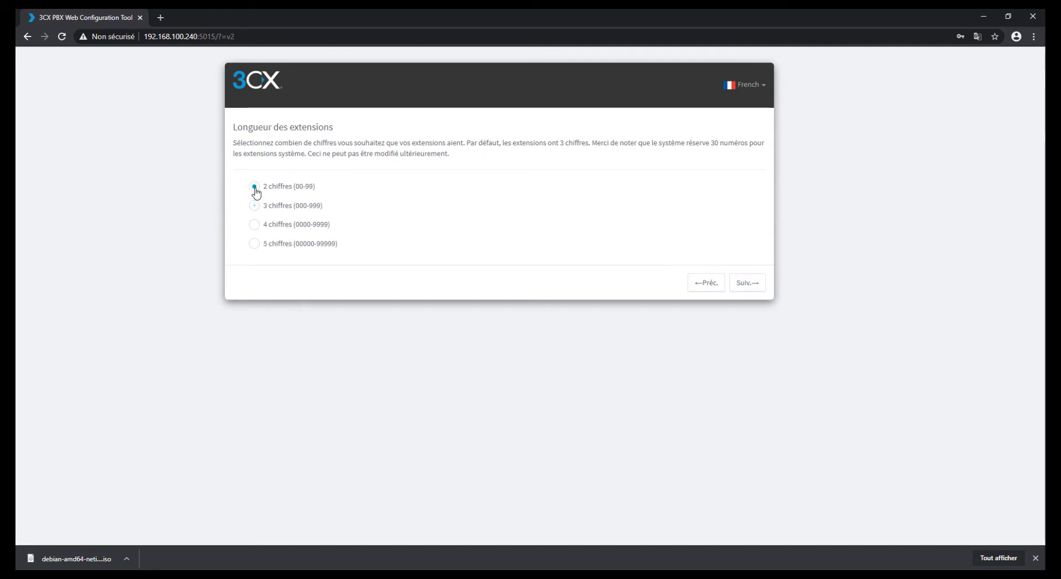
left_click(755, 287)
left_click(280, 180)
Step: Enter the administrator's notification e-mail address
left_click_drag(343, 129, 228, 132)
left_click(387, 168)
left_click_drag(446, 142, 644, 146)
left_click(516, 165)
left_click(586, 166)
left_click(646, 163)
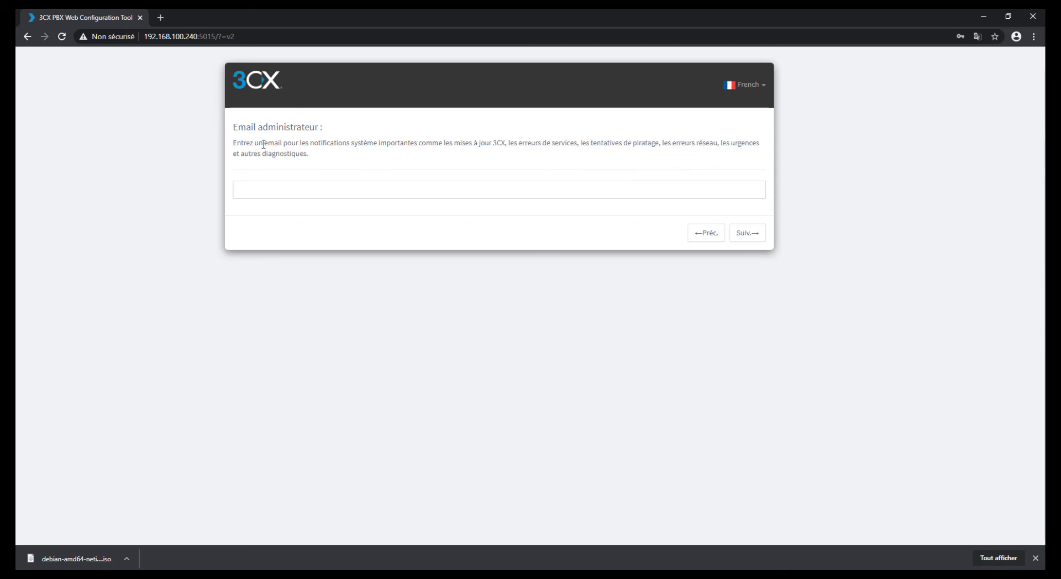
left_click(330, 187)
Step: Set the country to France (33)
left_click(735, 237)
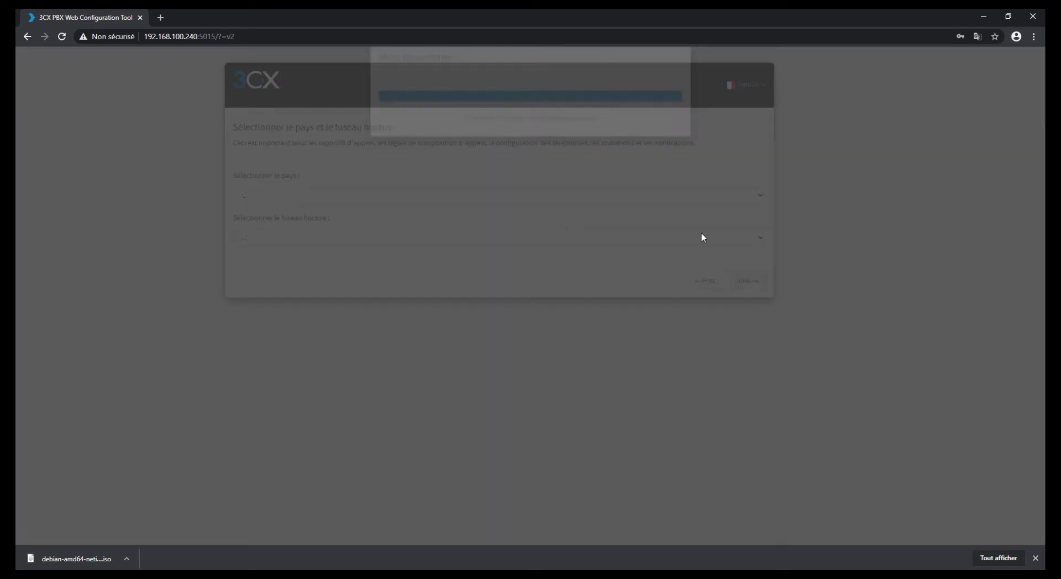
left_click_drag(276, 130, 420, 128)
left_click(437, 147)
left_click(322, 194)
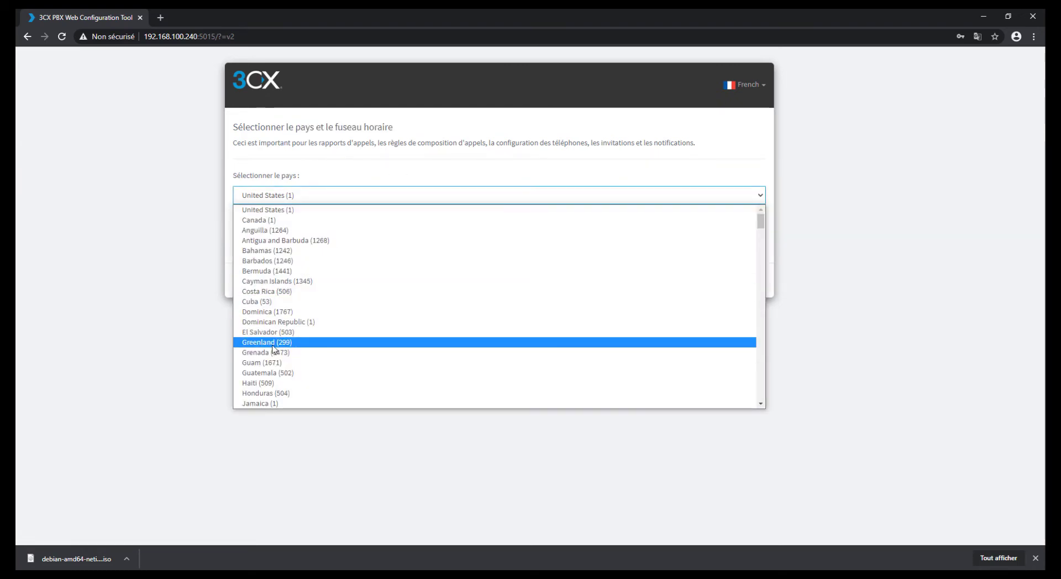
type("france")
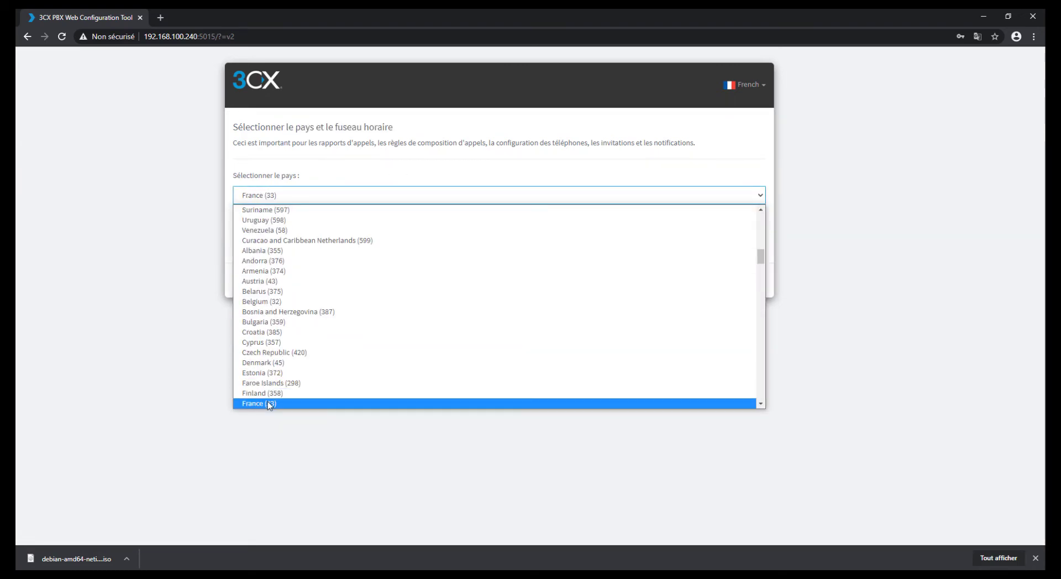
left_click(269, 404)
Step: Set the time zone to +1:00 France (Paris) and continue
left_click(278, 241)
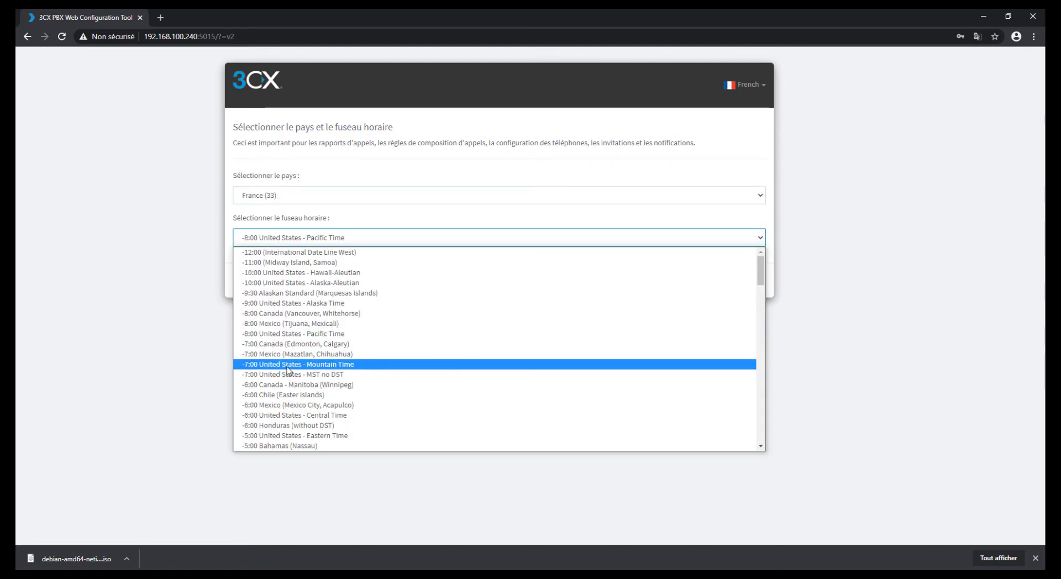
type("+6:00 Kazakstan (Astana, Almaty")
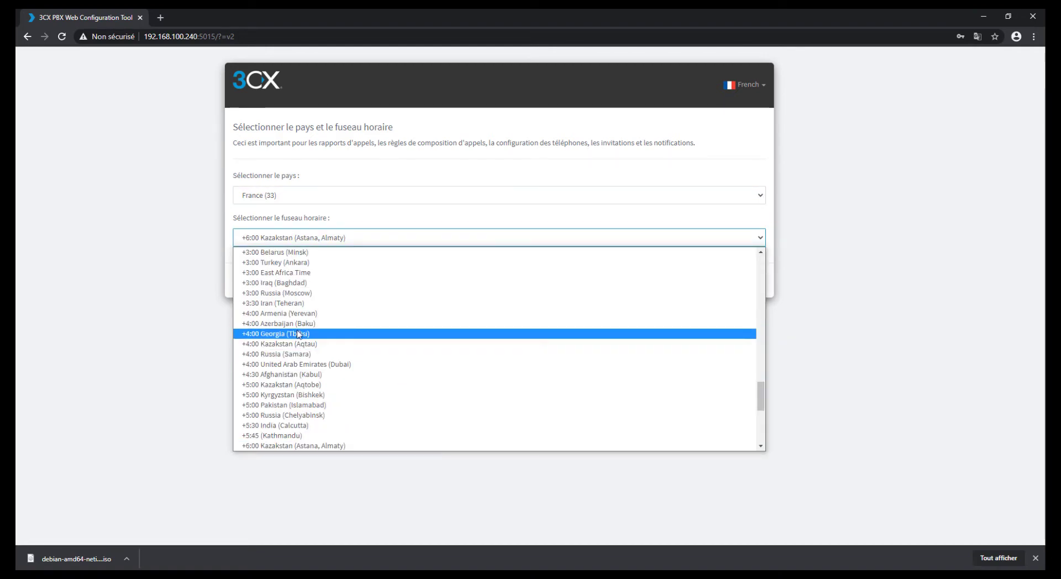
scroll(298, 332, "up", 10)
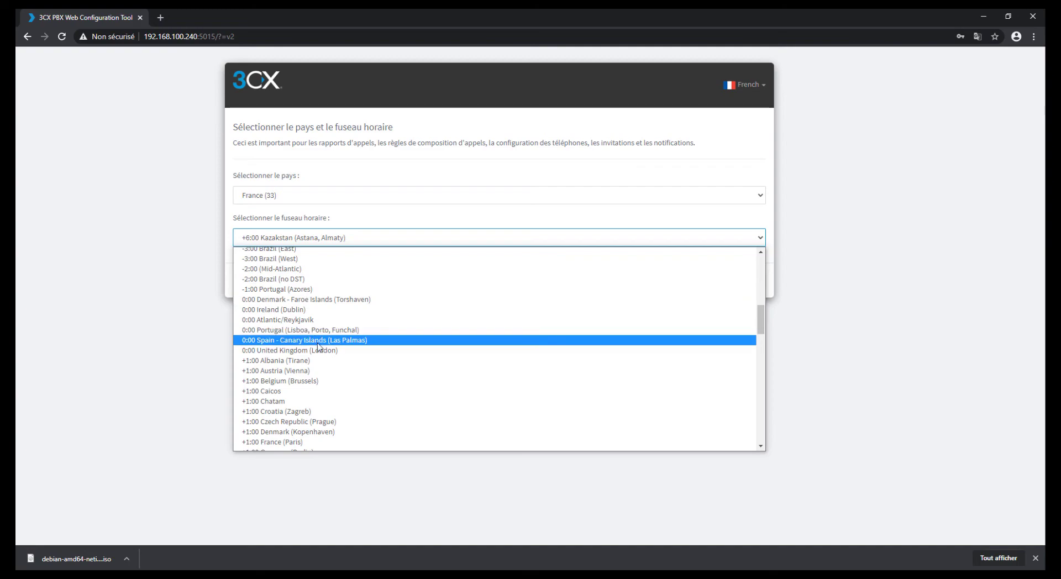
left_click(301, 433)
left_click(314, 239)
scroll(308, 387, "down", 3)
left_click(300, 347)
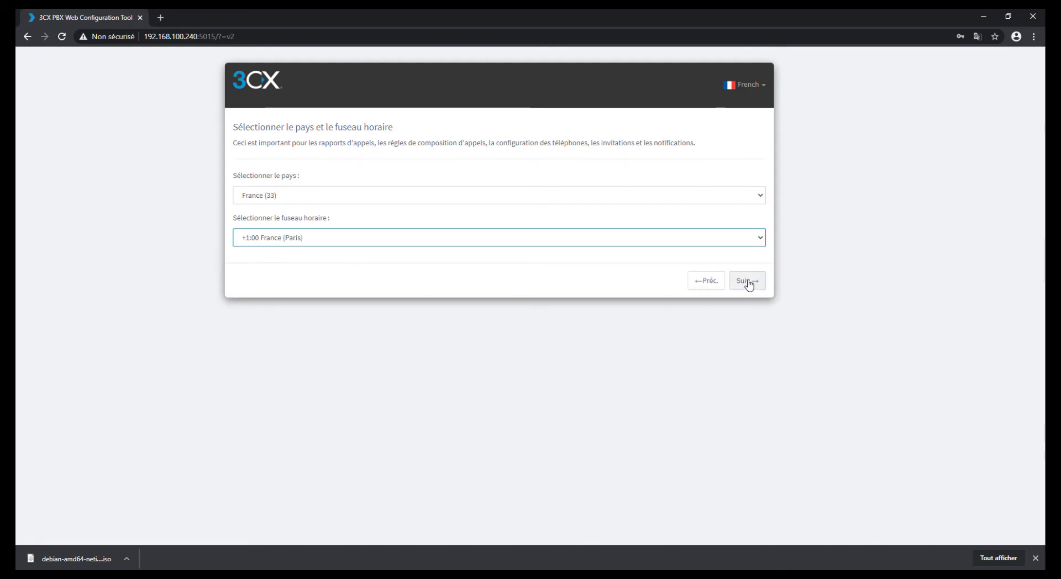
left_click(747, 281)
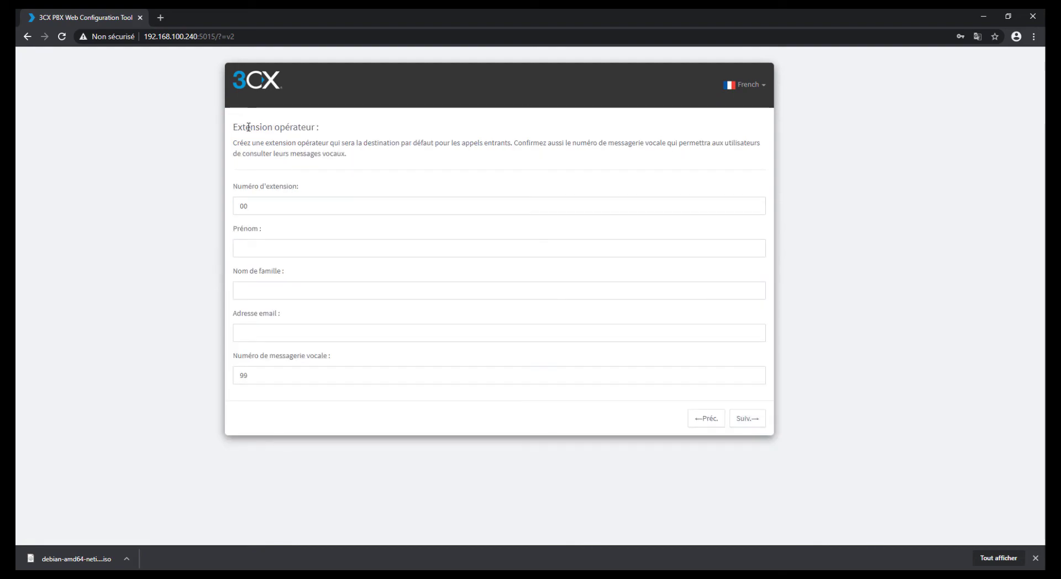
Step: Read the operator extension page and replace the default extension number with 99
left_click_drag(240, 127, 297, 124)
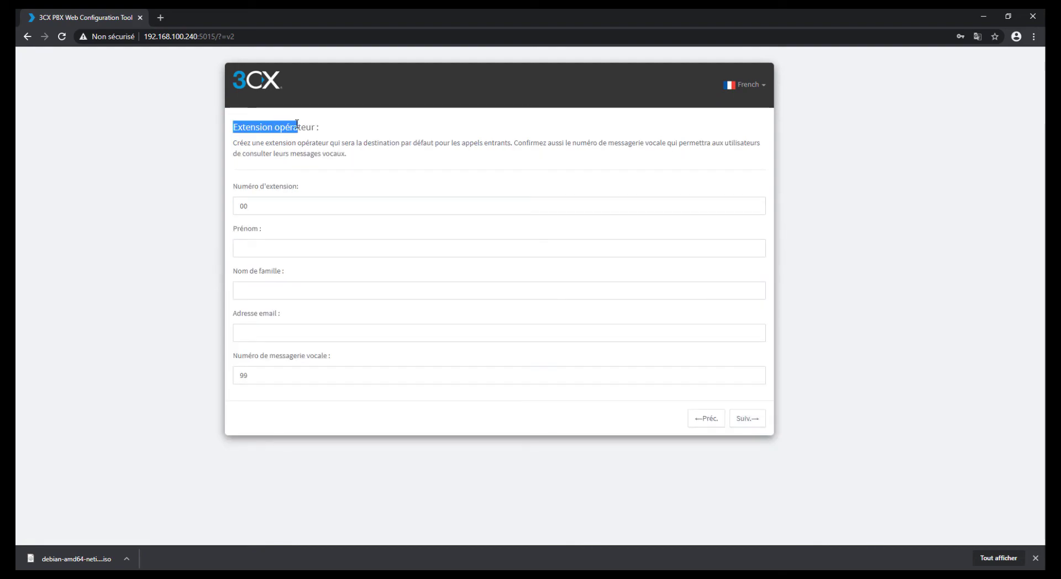
left_click(350, 133)
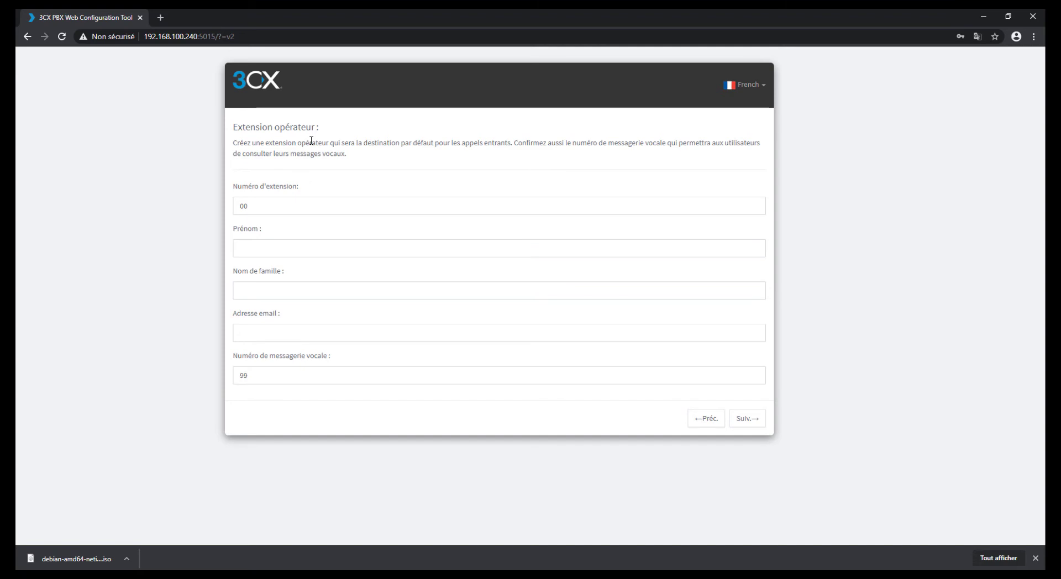
left_click_drag(312, 144, 460, 144)
left_click_drag(354, 143, 513, 145)
left_click(525, 172)
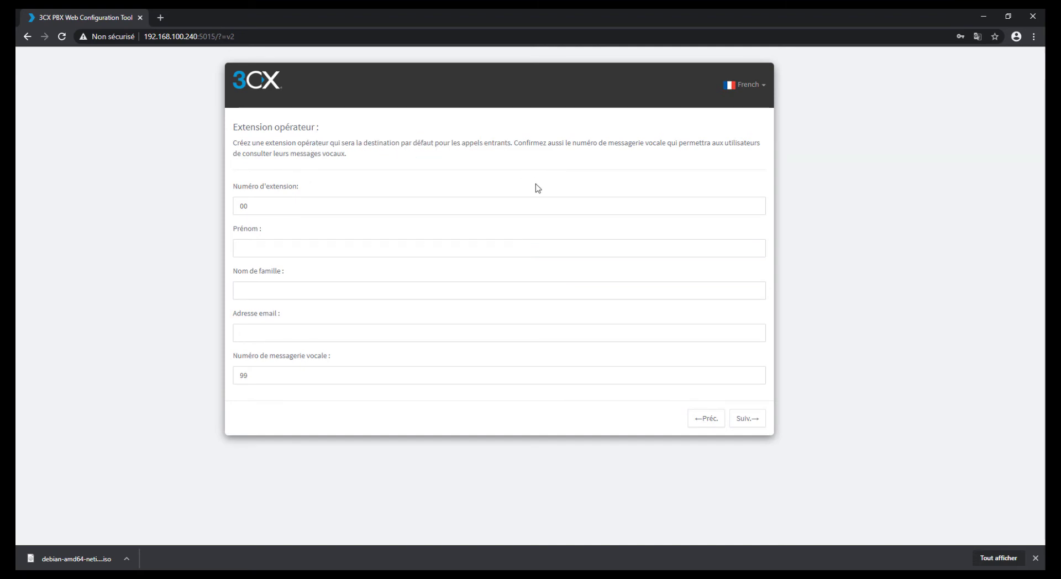
left_click_drag(274, 209, 220, 207)
type("99")
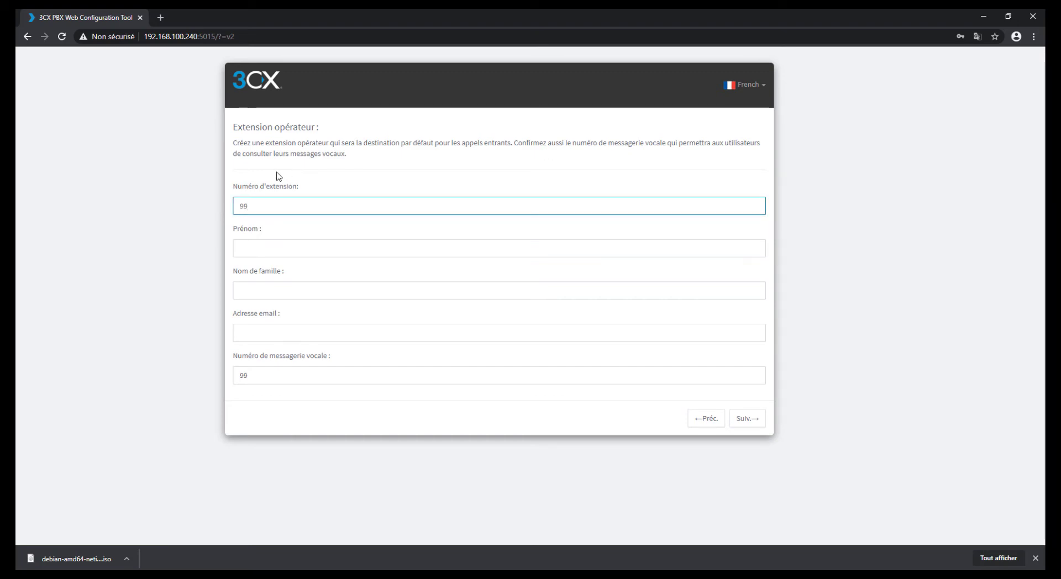
Step: Fill in the operator's first name and e-mail address
left_click(280, 249)
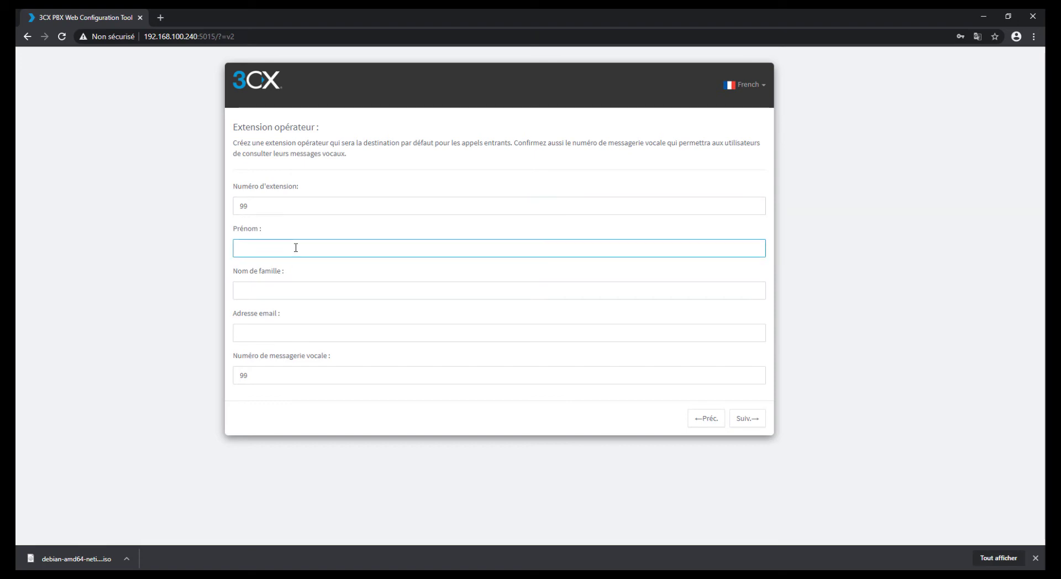
type("shupsi")
left_click(287, 329)
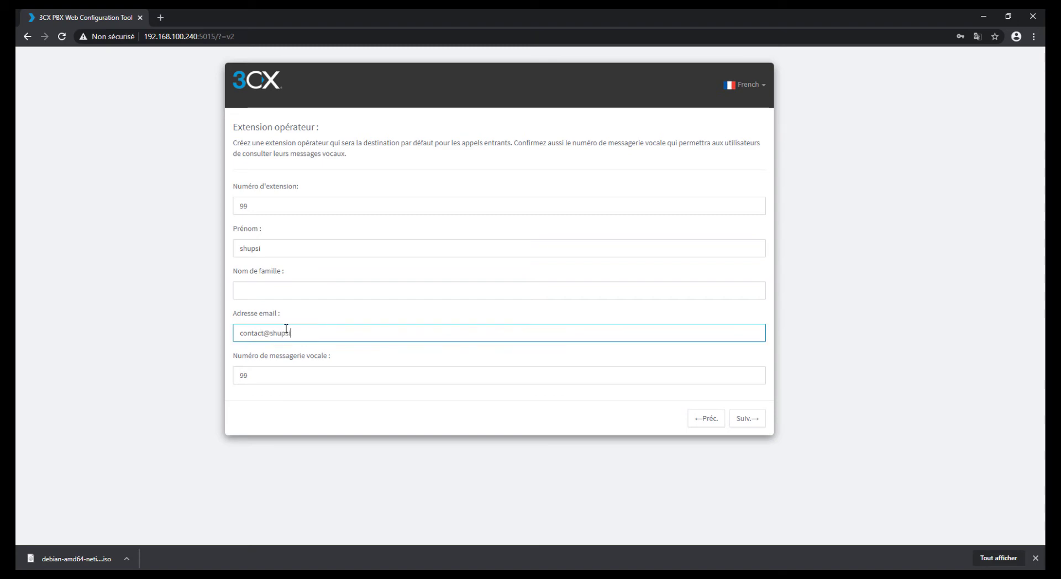
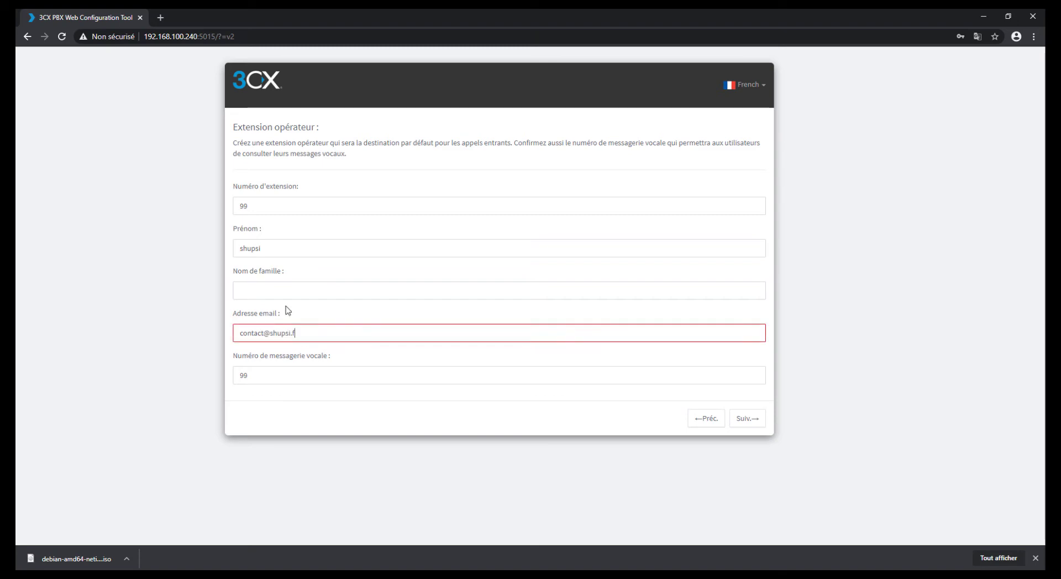
Step: Change the extension number to 98, keep voicemail 99, and continue
left_click(280, 381)
left_click(264, 213)
key("BackSpace")
type("8")
left_click(287, 369)
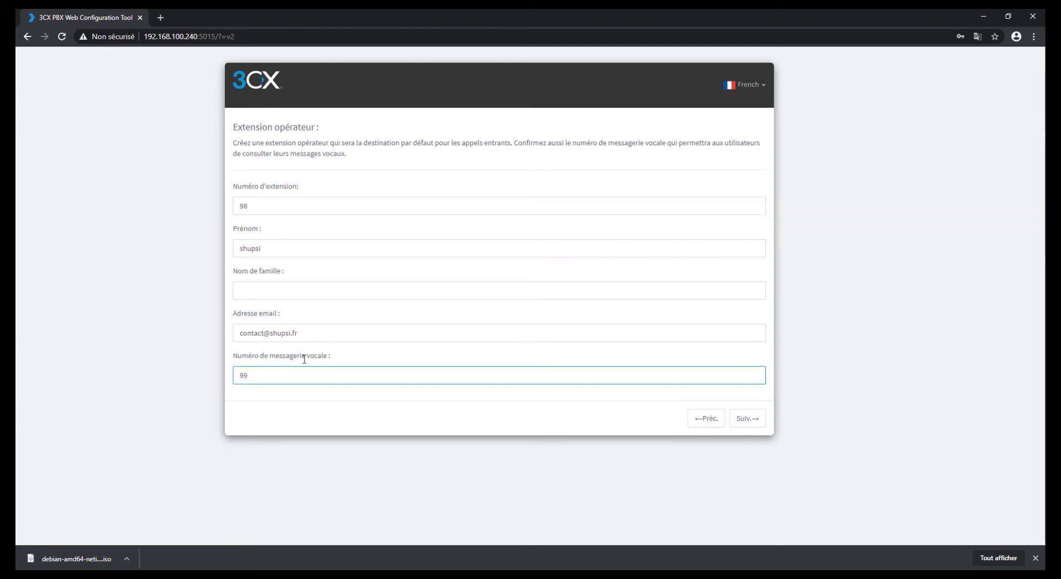
left_click(754, 419)
left_click_drag(233, 127, 442, 128)
Step: Review the North America and Asia and Middle East country lists, leaving them unselected
left_click(464, 171)
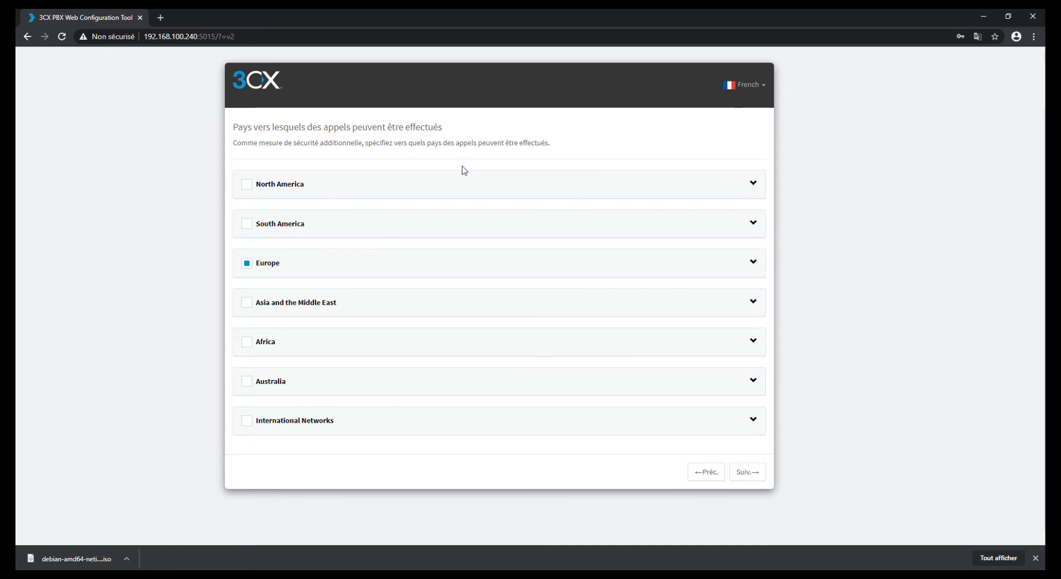
left_click(754, 184)
scroll(568, 289, "down", 10)
scroll(566, 289, "down", 7)
scroll(566, 287, "up", 15)
left_click(753, 184)
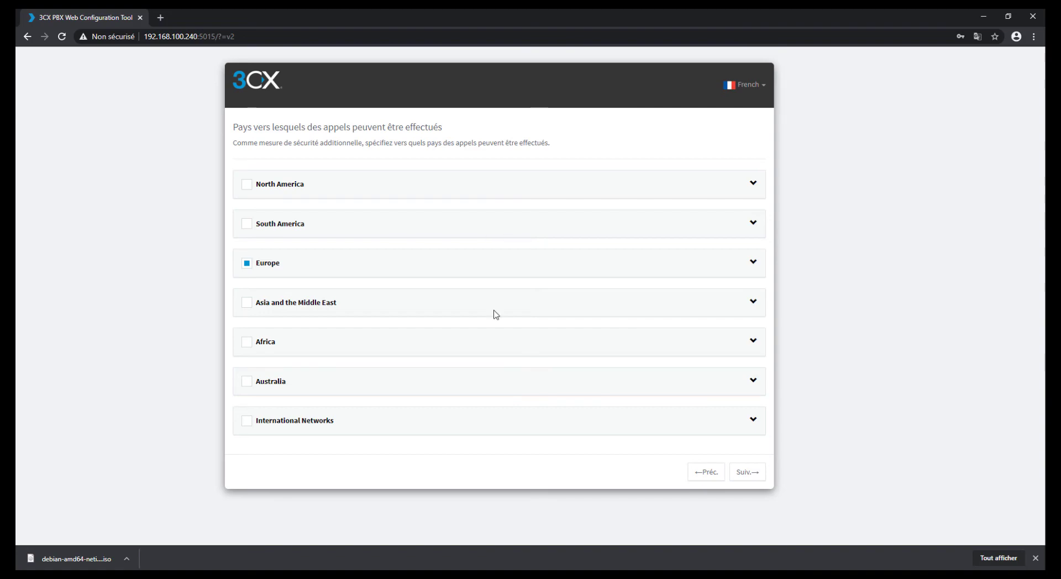
left_click(754, 304)
left_click(756, 306)
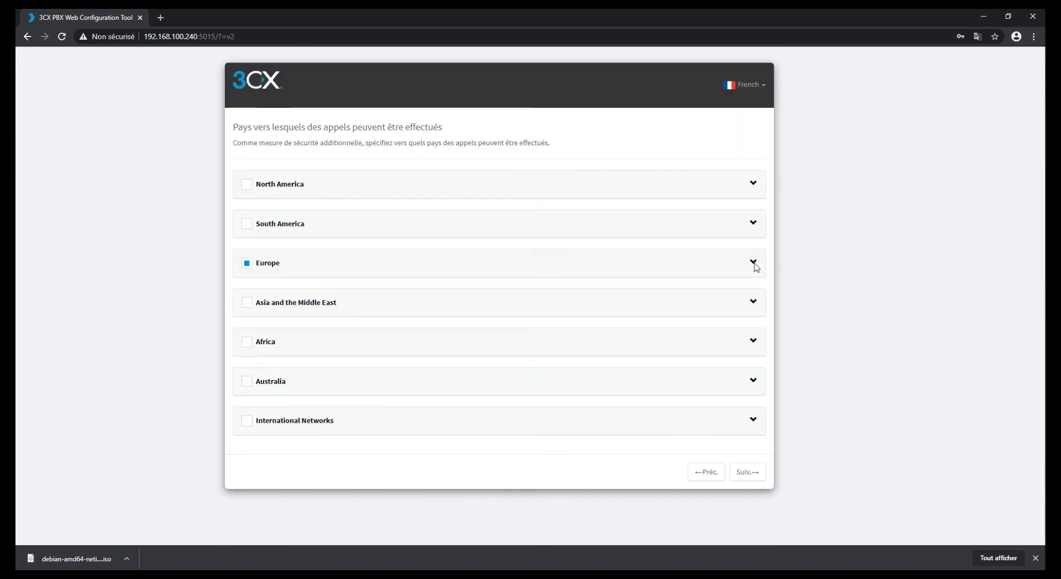
Step: Confirm France (33) stays ticked under Europe and continue to the prompt language step
left_click(755, 266)
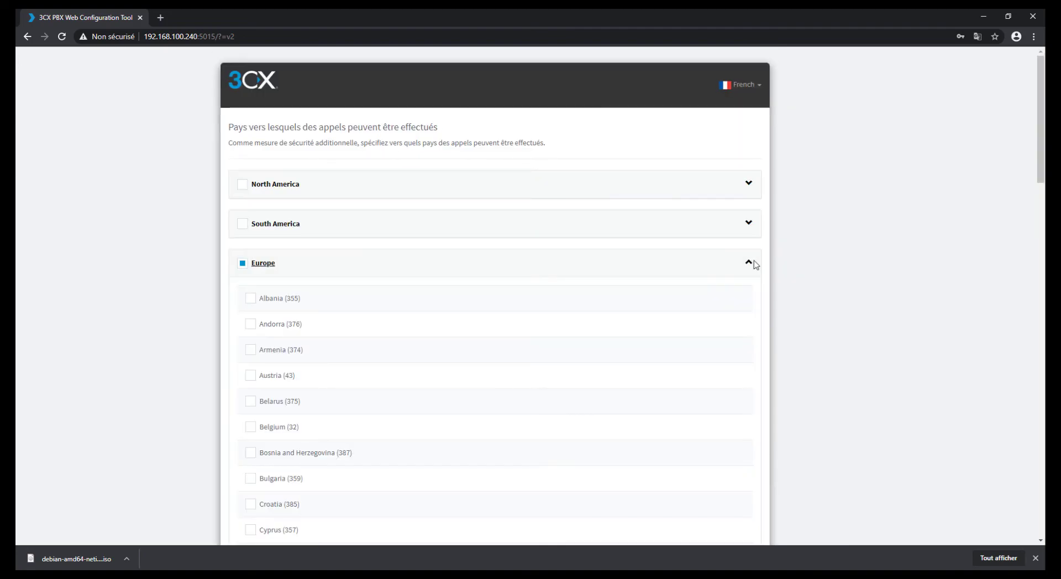
scroll(580, 296, "down", 6)
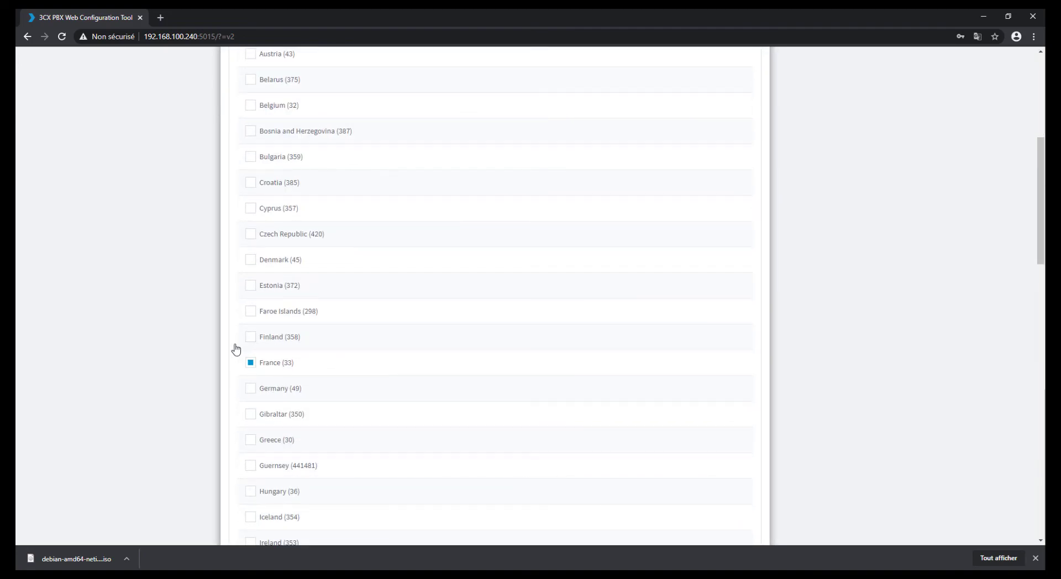
scroll(422, 358, "up", 3)
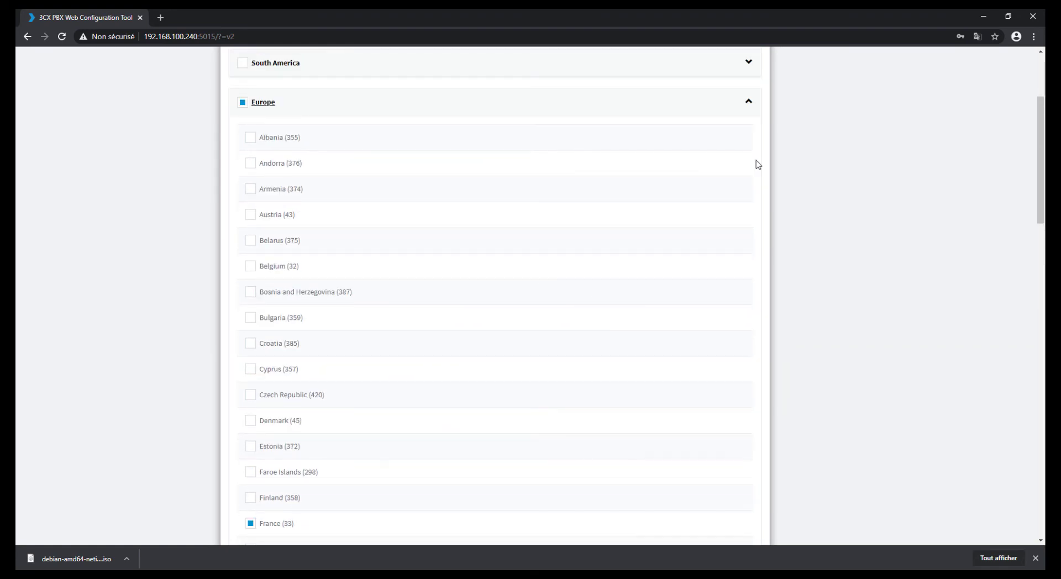
left_click(749, 102)
left_click(747, 474)
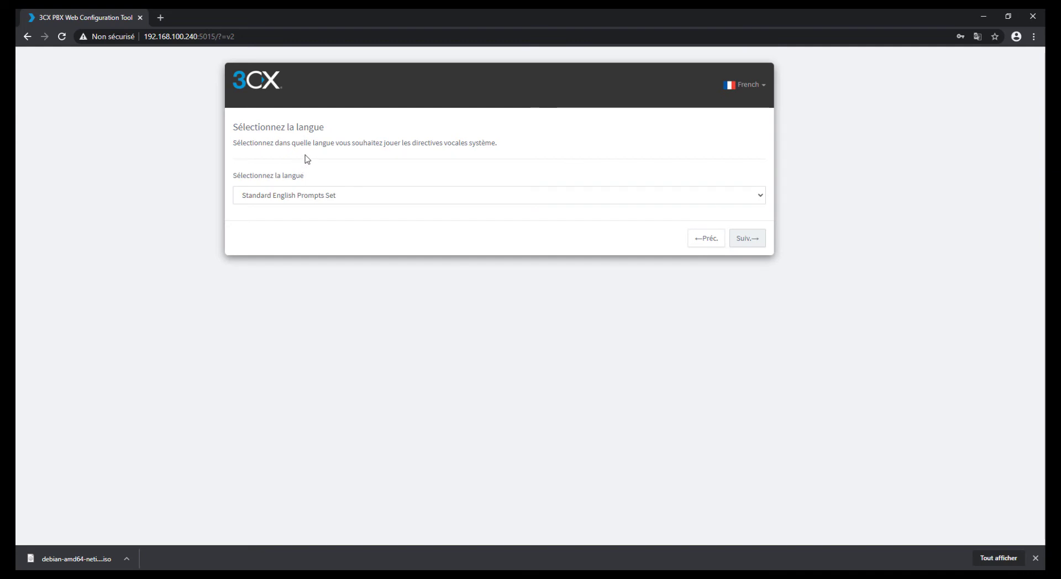
Step: Choose French Prompts Set as the system prompt language and start building the PBX
left_click(354, 195)
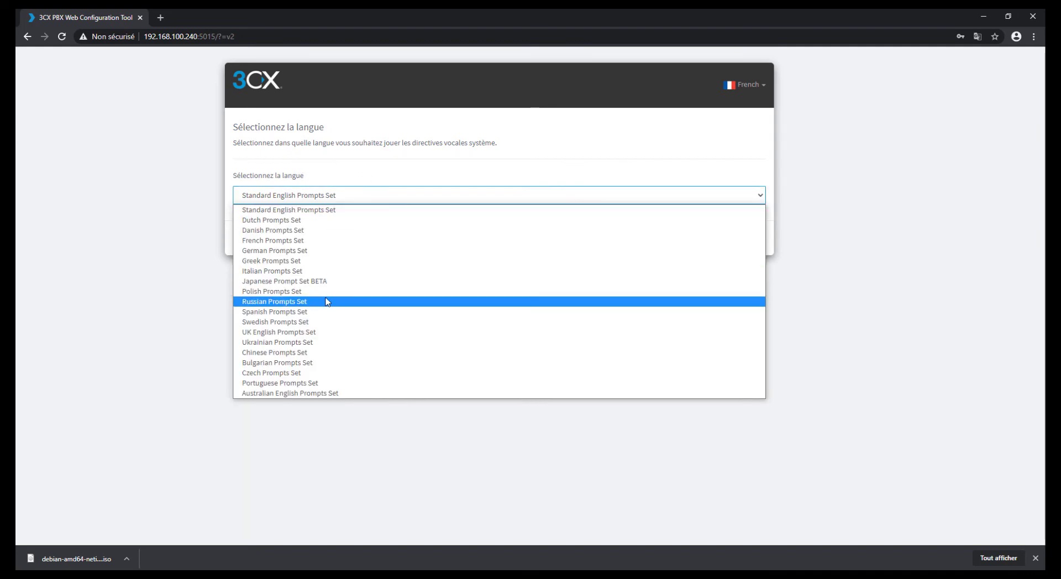
left_click(299, 240)
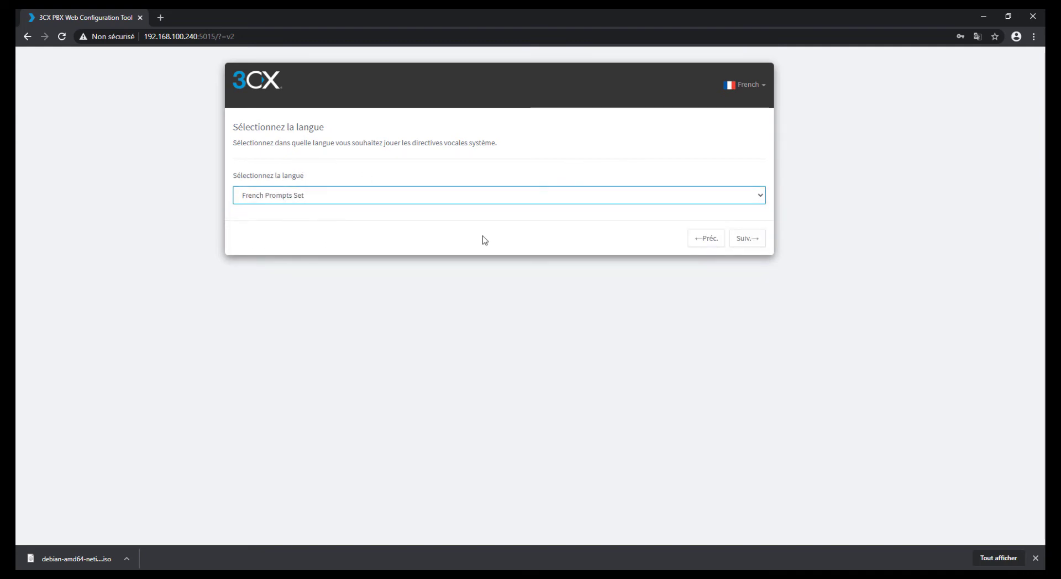
left_click(739, 241)
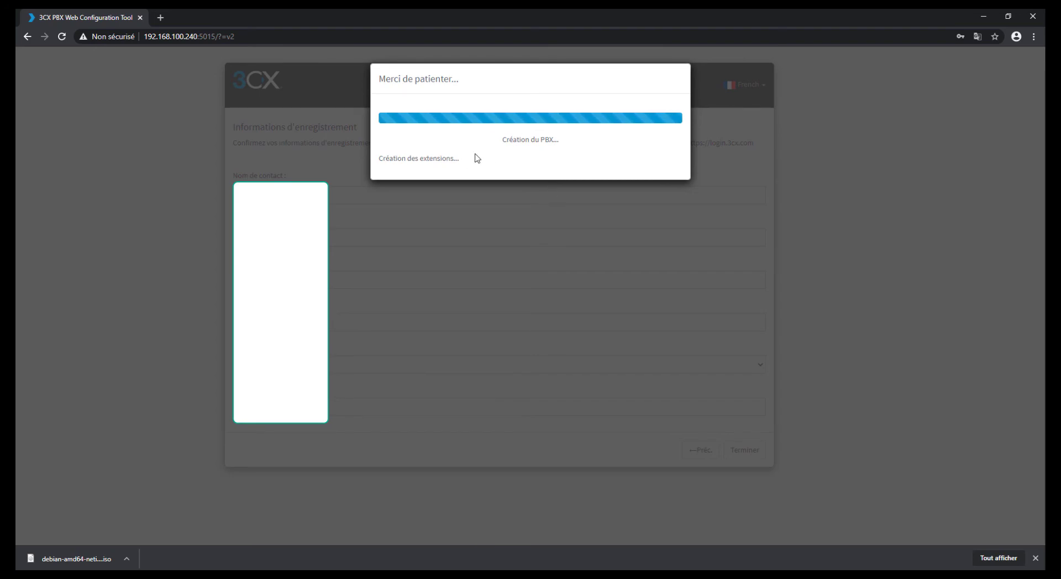
Step: Wait for extension creation to finish and read the Félicitations page for shupsi.my3cx.fr
left_click_drag(476, 158, 380, 156)
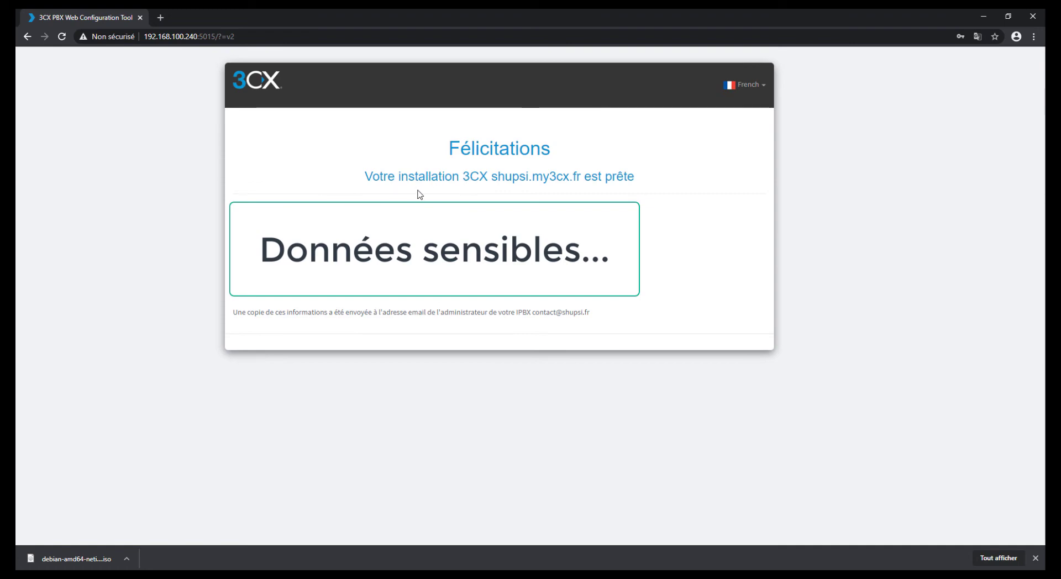
left_click_drag(447, 149, 605, 316)
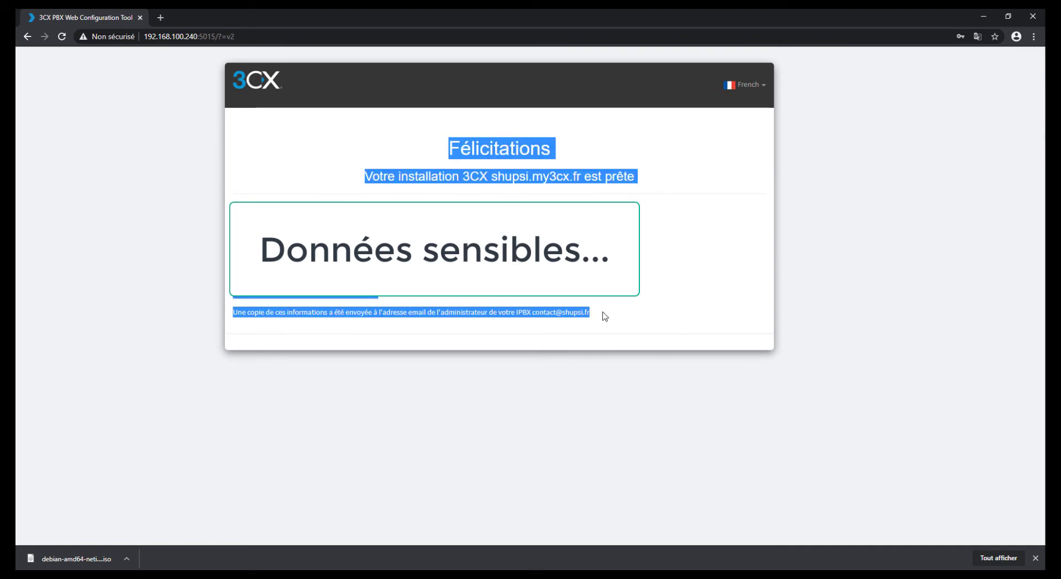
left_click(586, 263)
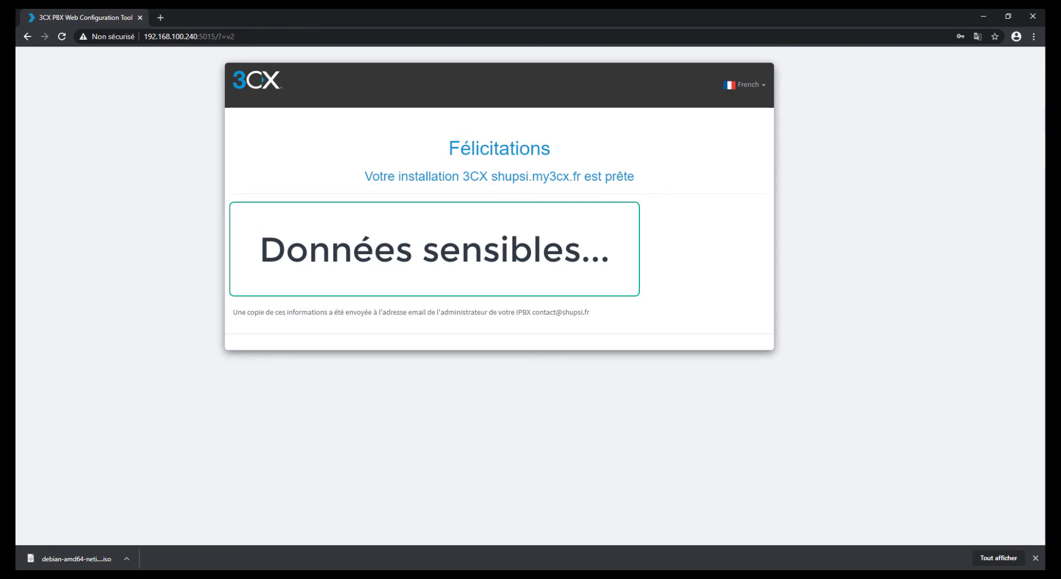
left_click_drag(266, 296, 432, 297)
left_click(431, 276)
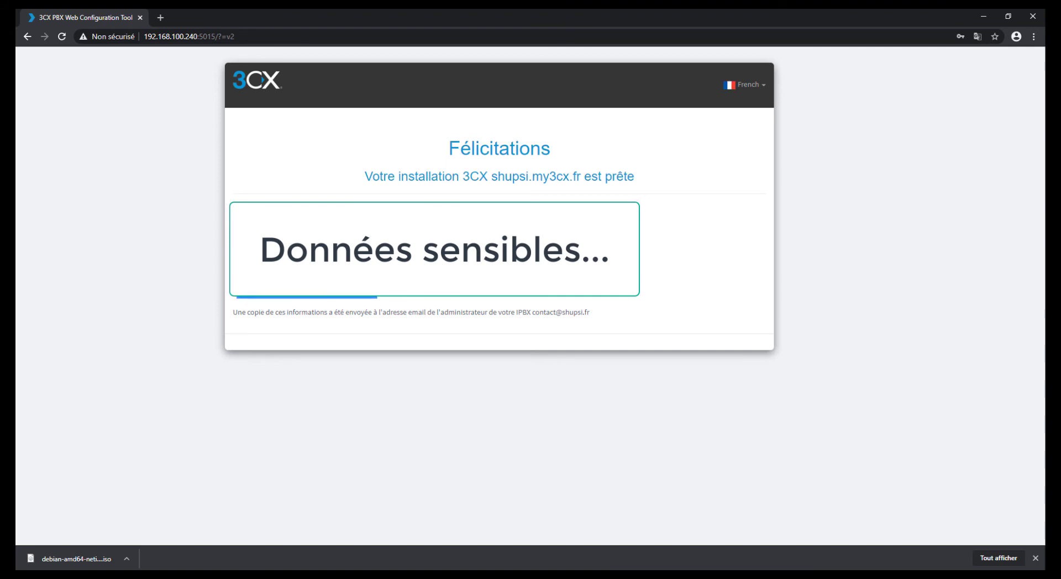
left_click_drag(235, 315, 597, 319)
left_click(600, 285)
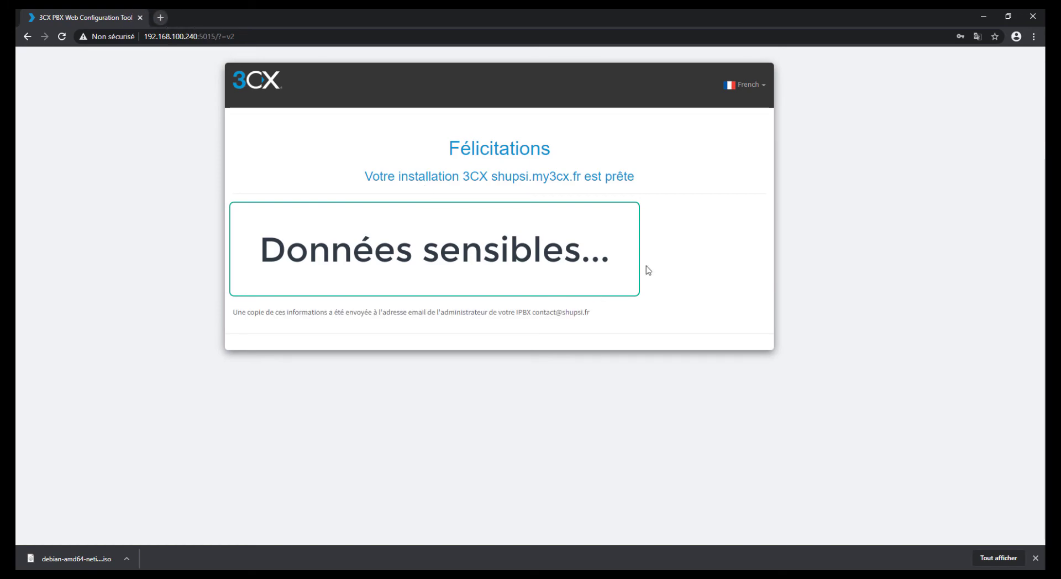
left_click(161, 17)
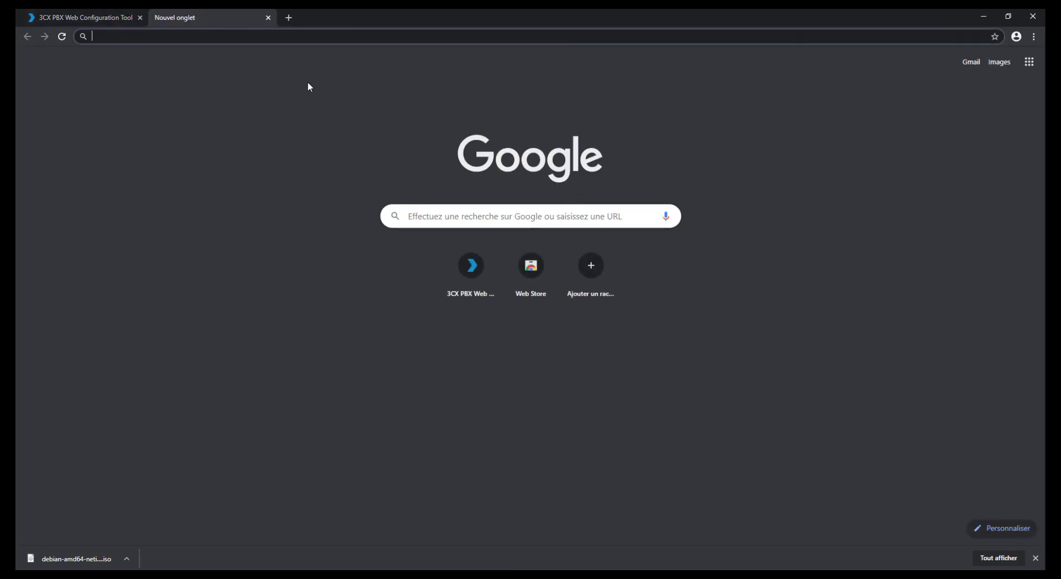
type("https")
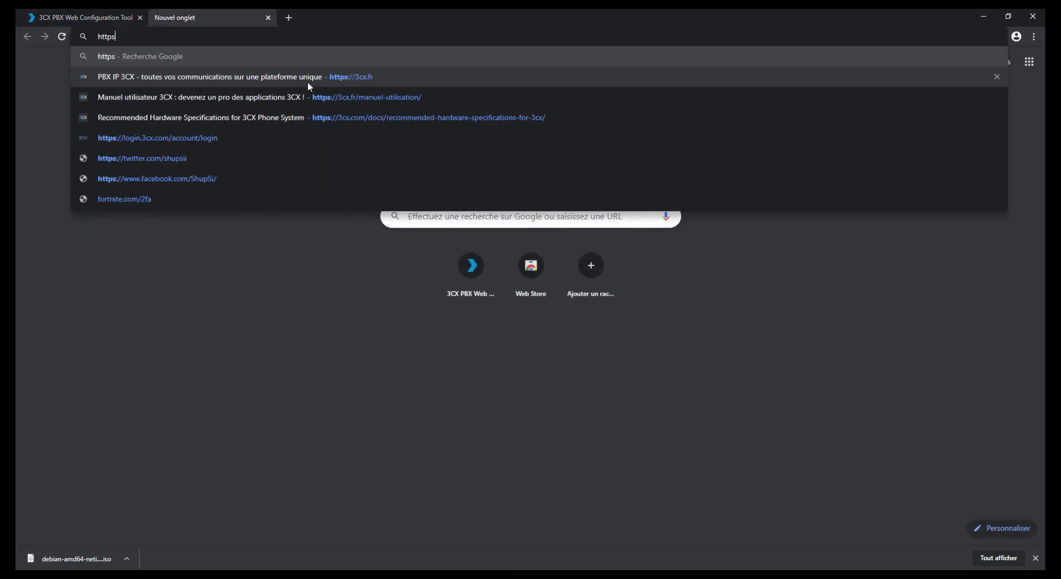
type("://")
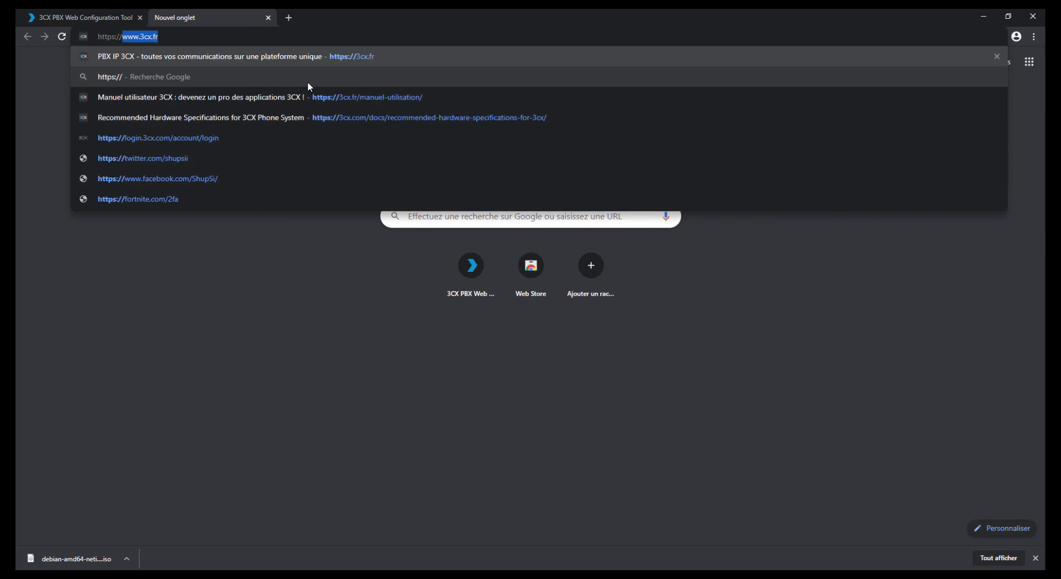
type("192.168.100")
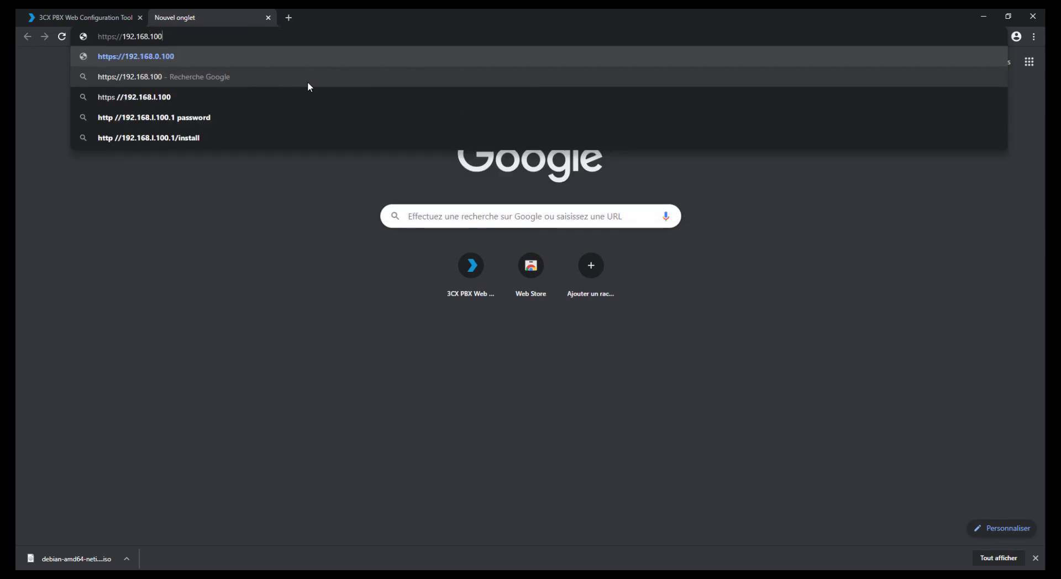
type(".240:")
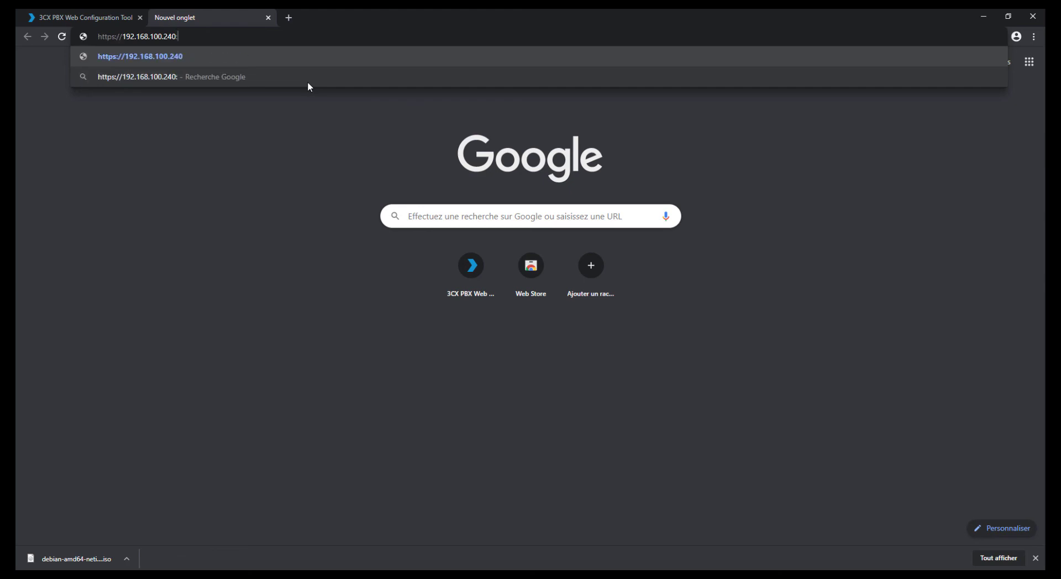
type("5001")
key("Return")
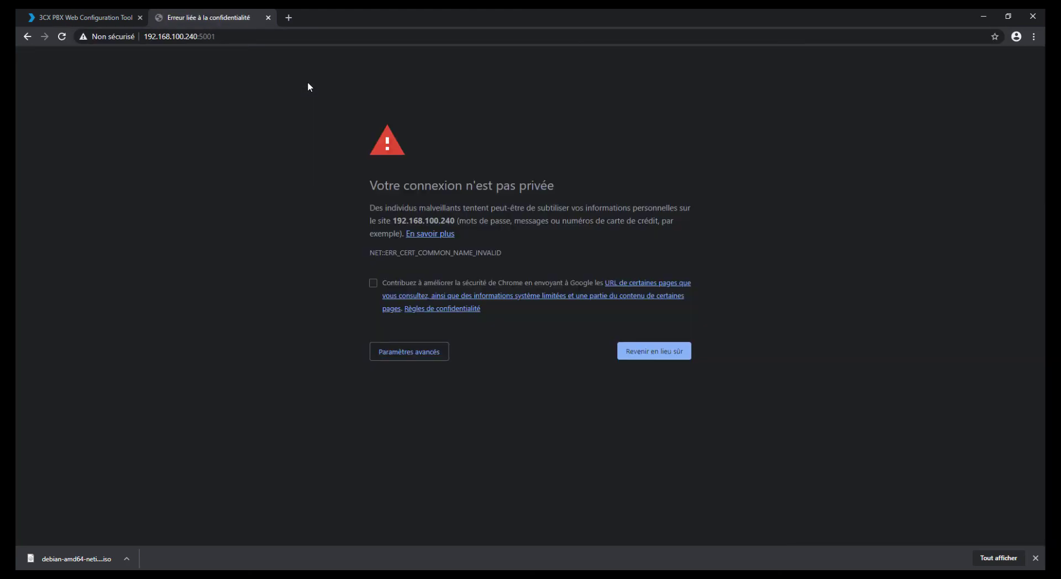
Step: Proceed past the certificate warning, decline translation, and switch the login page to French
left_click(410, 356)
left_click(399, 448)
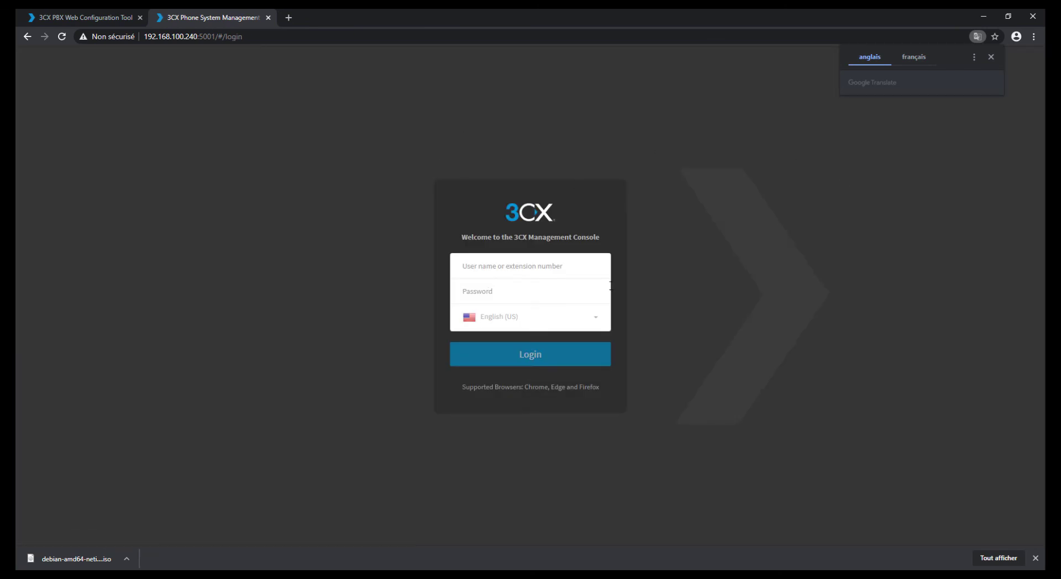
left_click(991, 57)
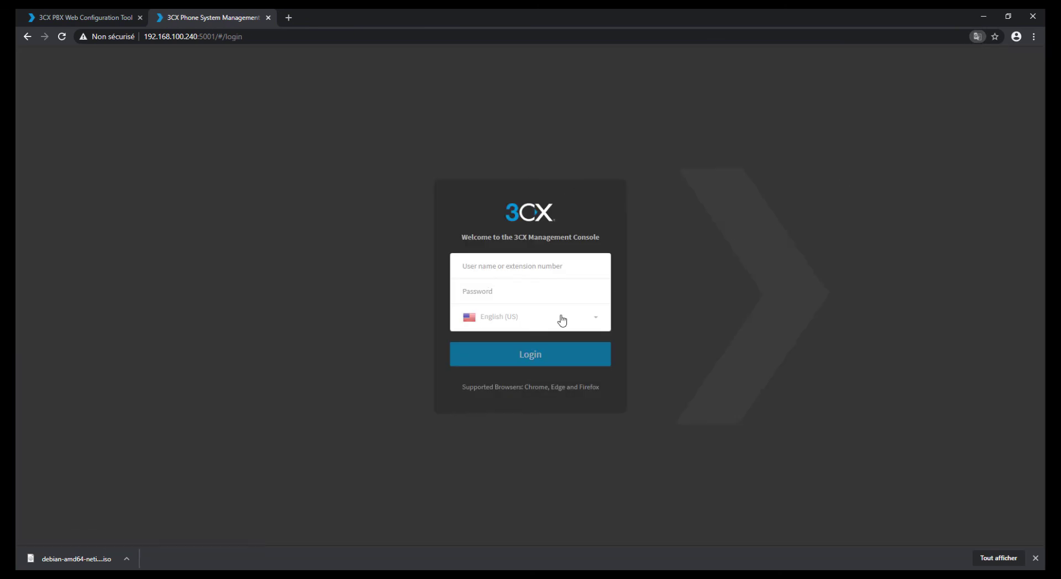
left_click(517, 319)
left_click(493, 396)
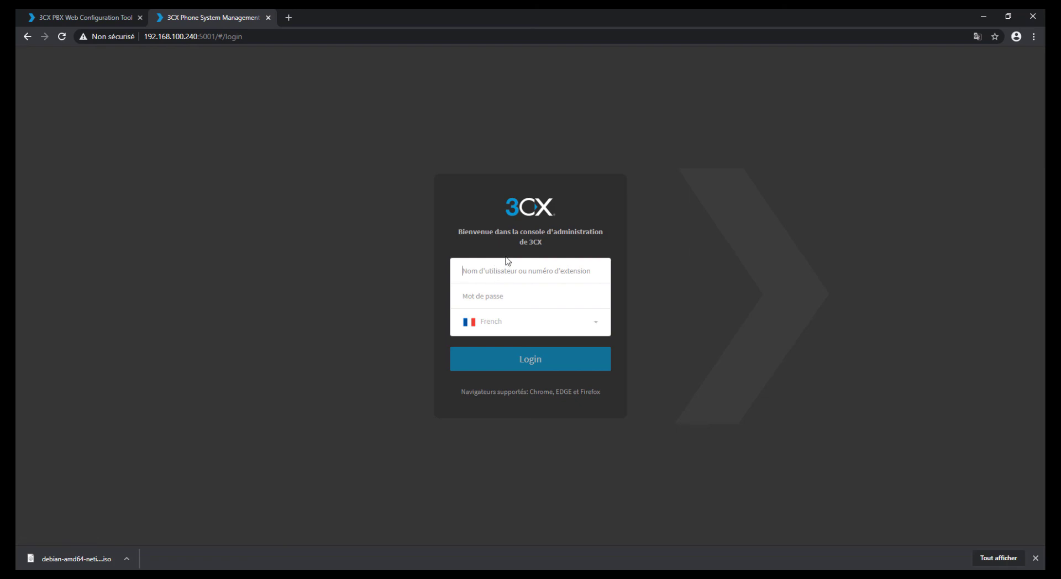
Step: Sign in with the admin username and password to reach the Dashboard
type("shupsi")
key("Tab")
type("***")
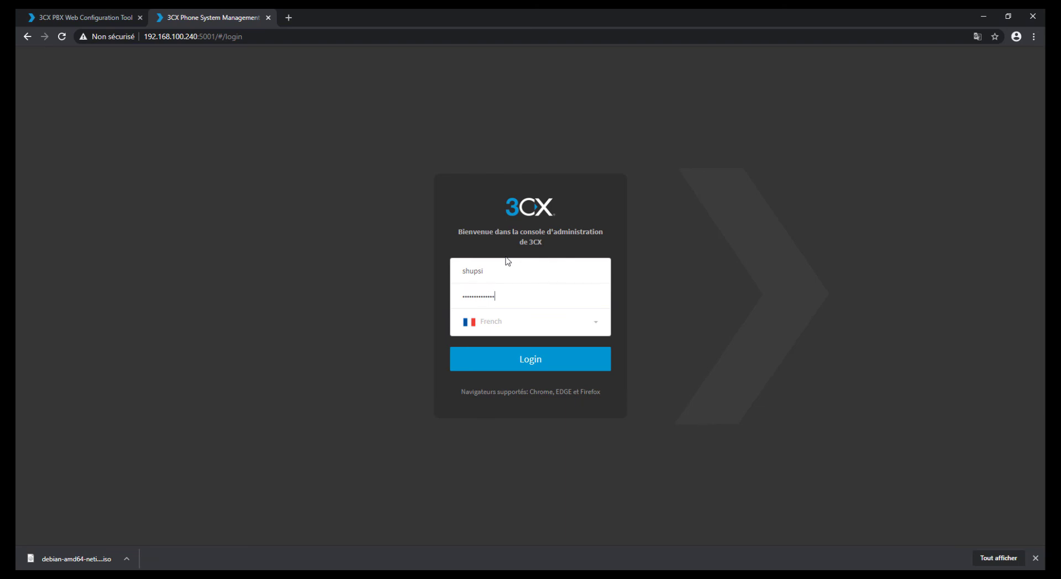
key("Return")
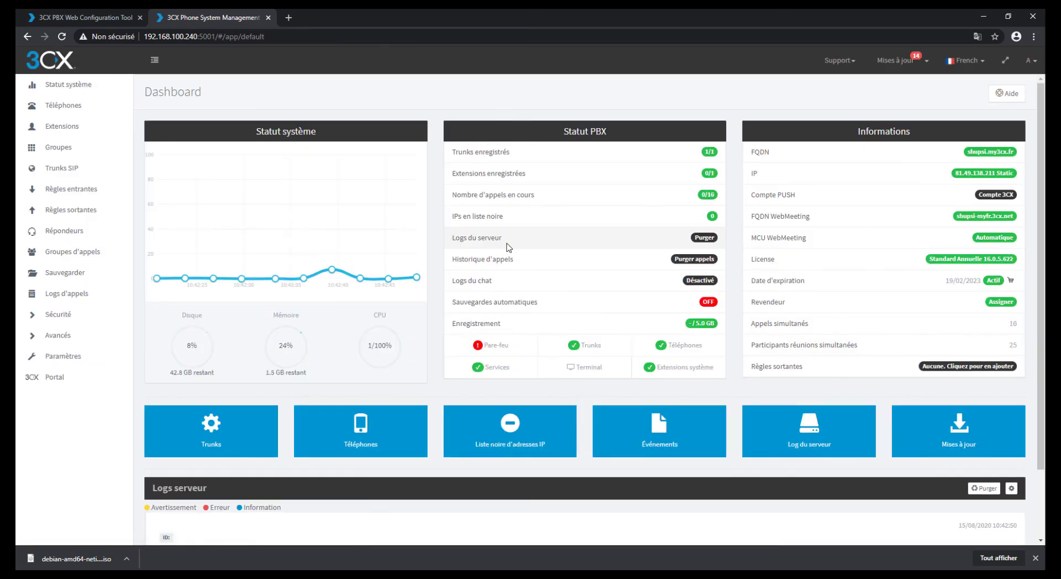